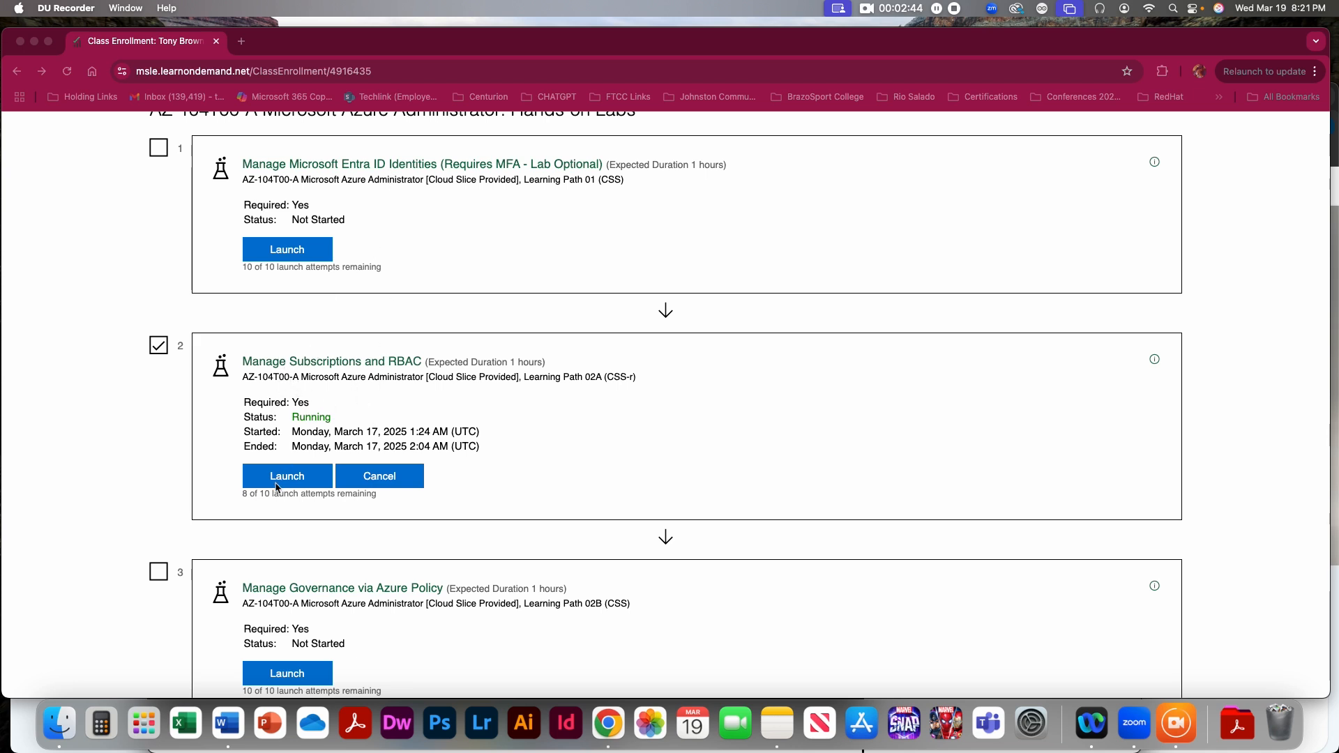
# - Bring the Manage Subscriptions and RBAC lab window to the front, reposition it, and go back to the instructions page with the sign-in credentials
pyautogui.moveTo(491, 64); pyautogui.dragTo(468, 204)
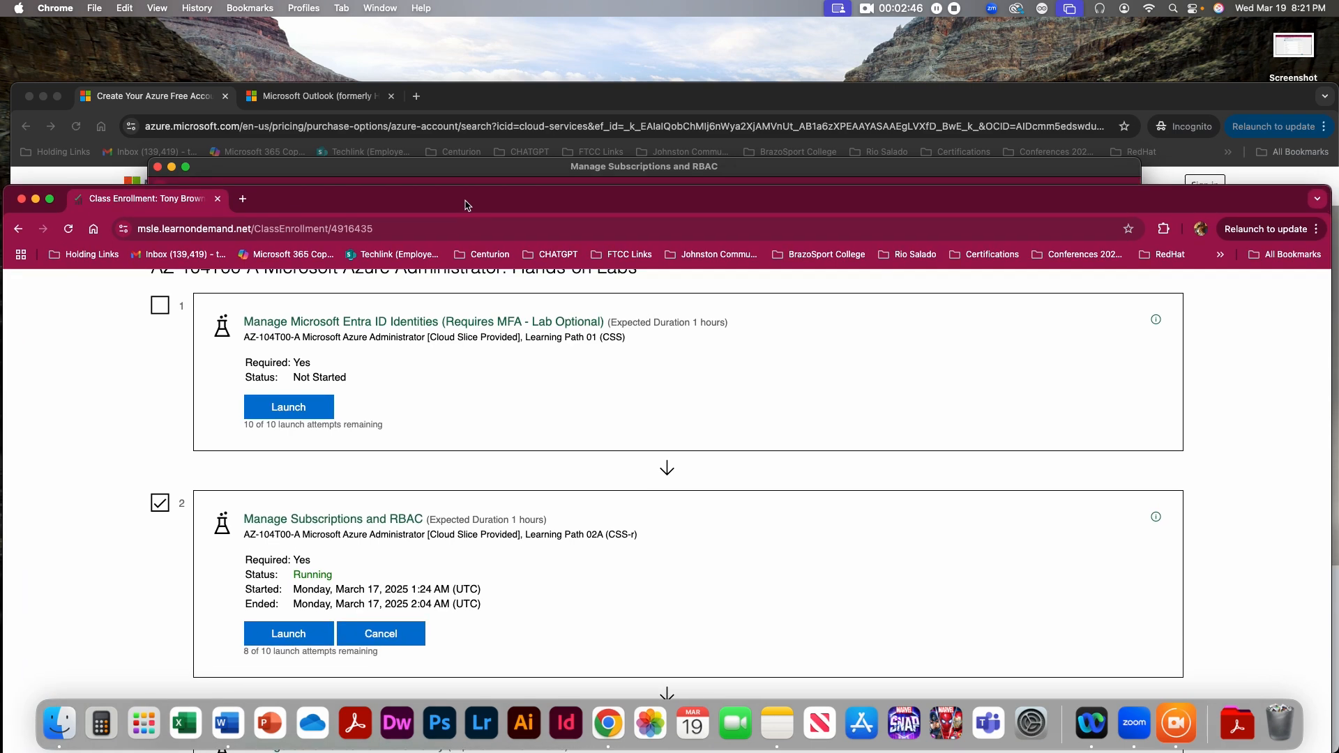
pyautogui.click(471, 174)
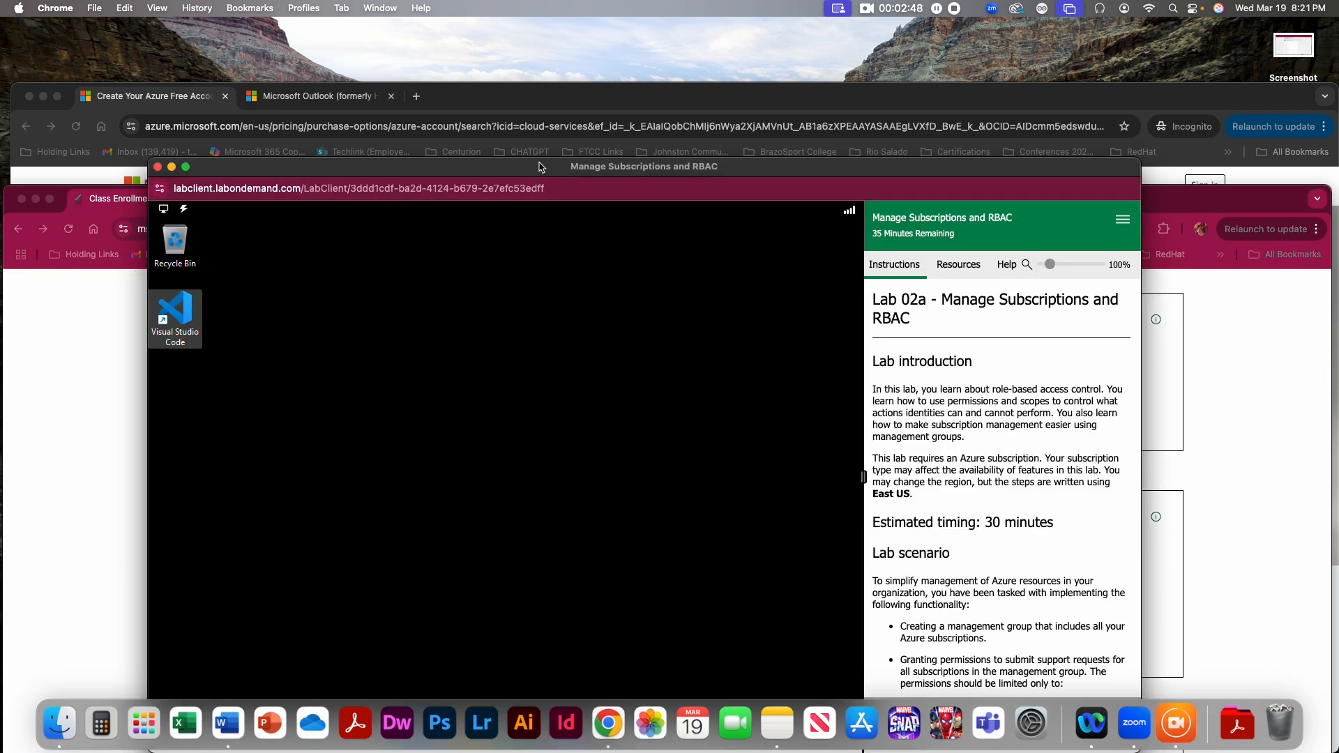
pyautogui.moveTo(588, 168); pyautogui.dragTo(567, 38)
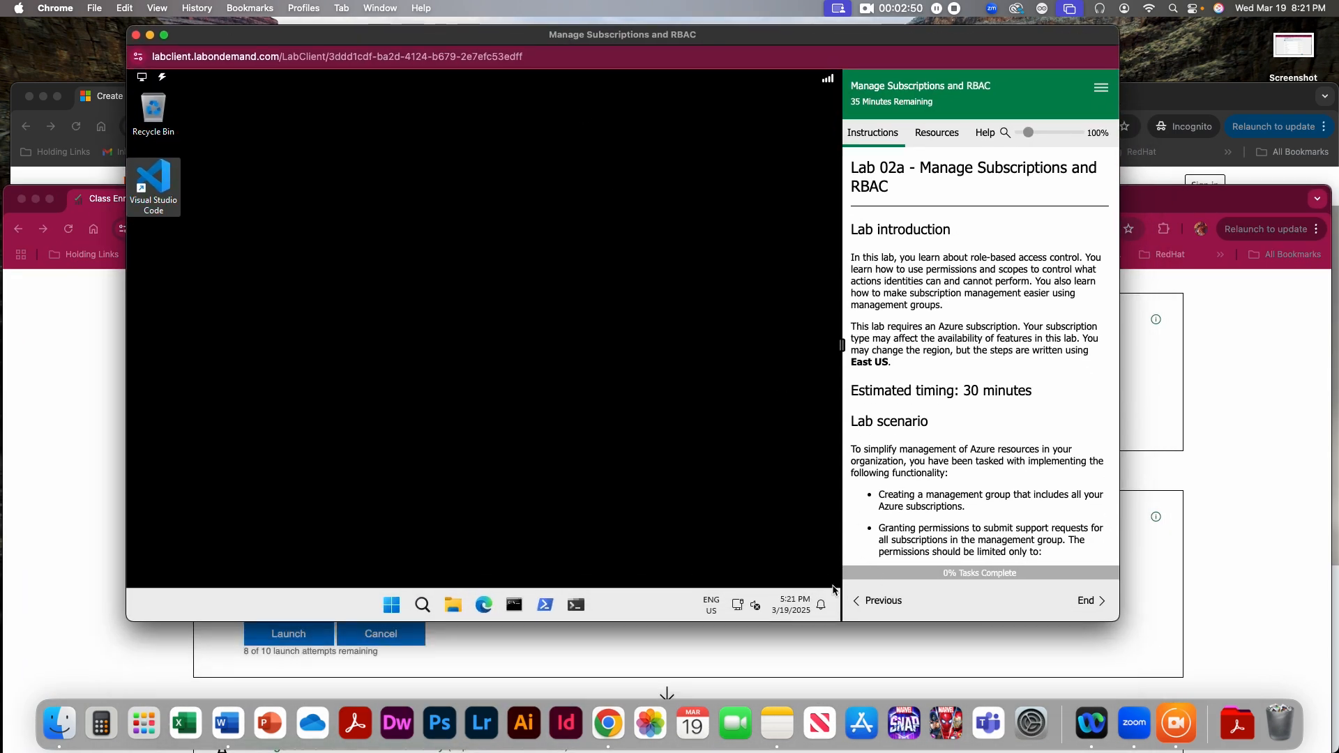
pyautogui.click(880, 601)
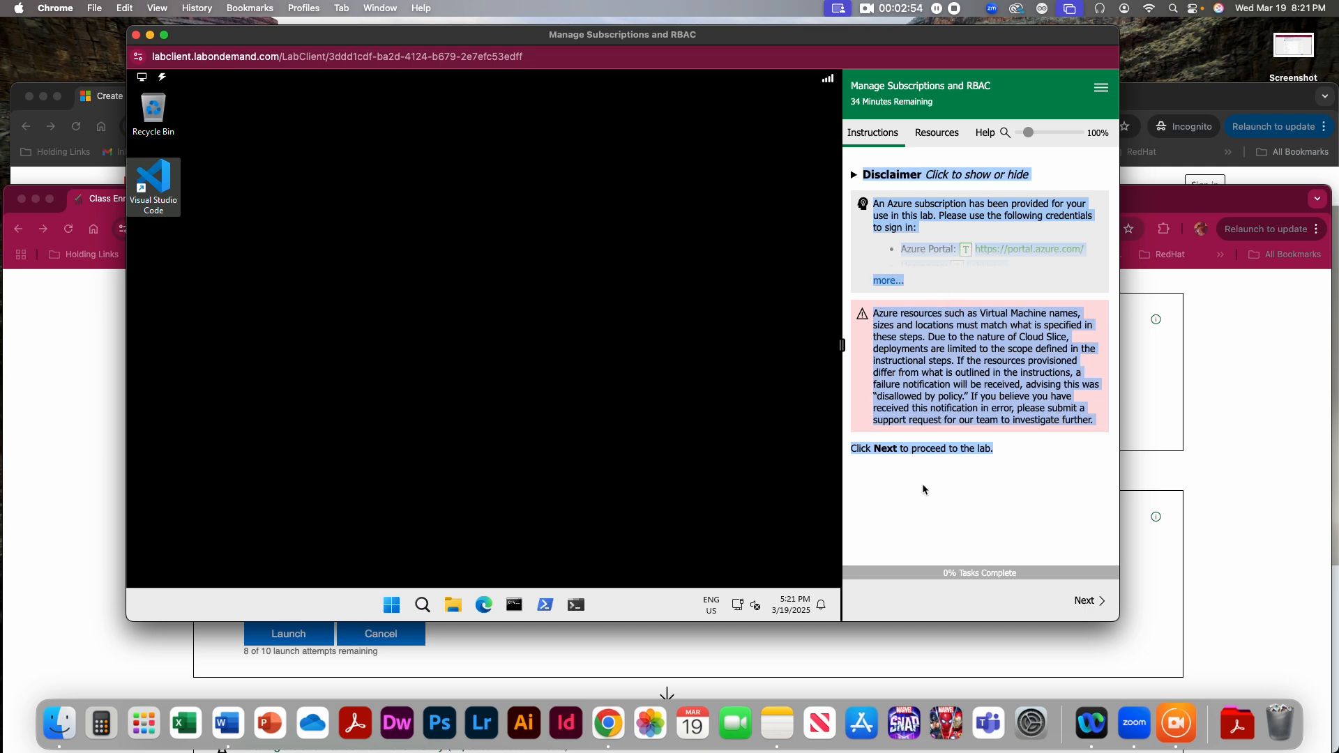
pyautogui.click(922, 518)
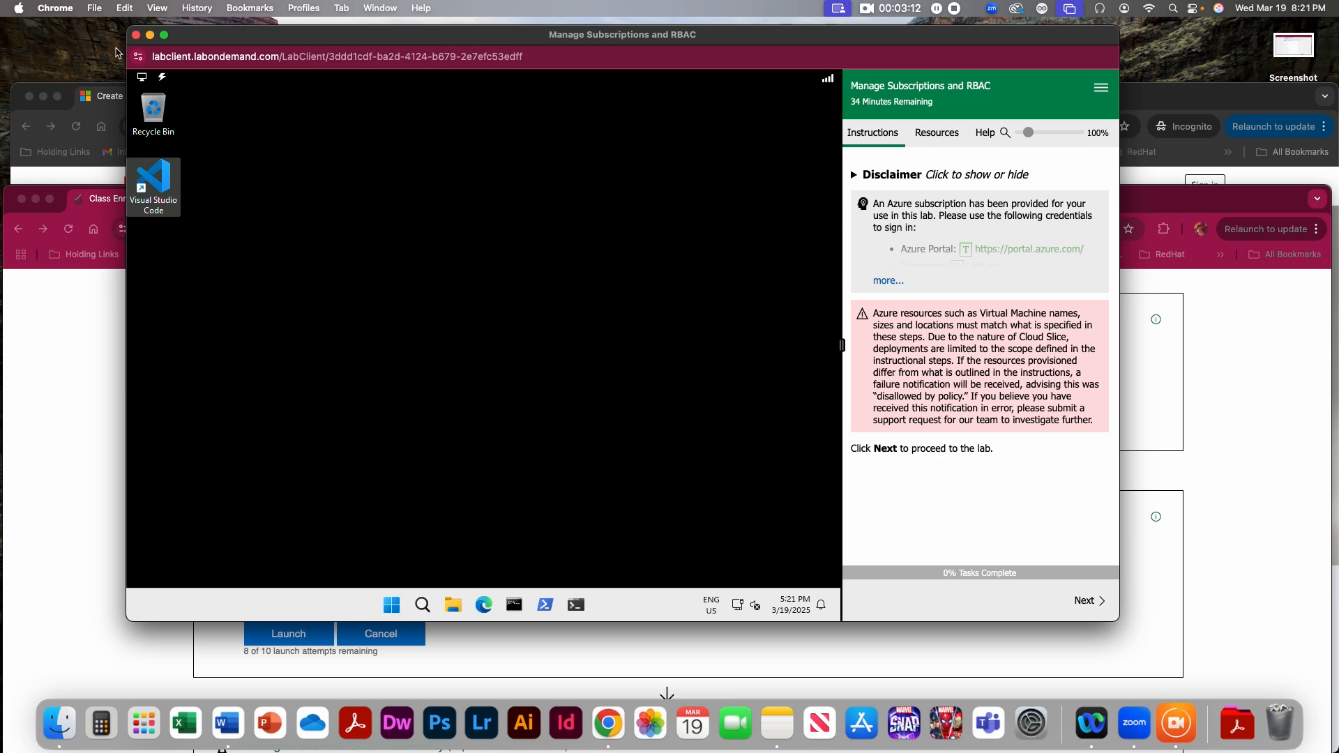
# - Look at the Azure free account page and the Outlook account creation page, ending back in the lab window
pyautogui.click(108, 115)
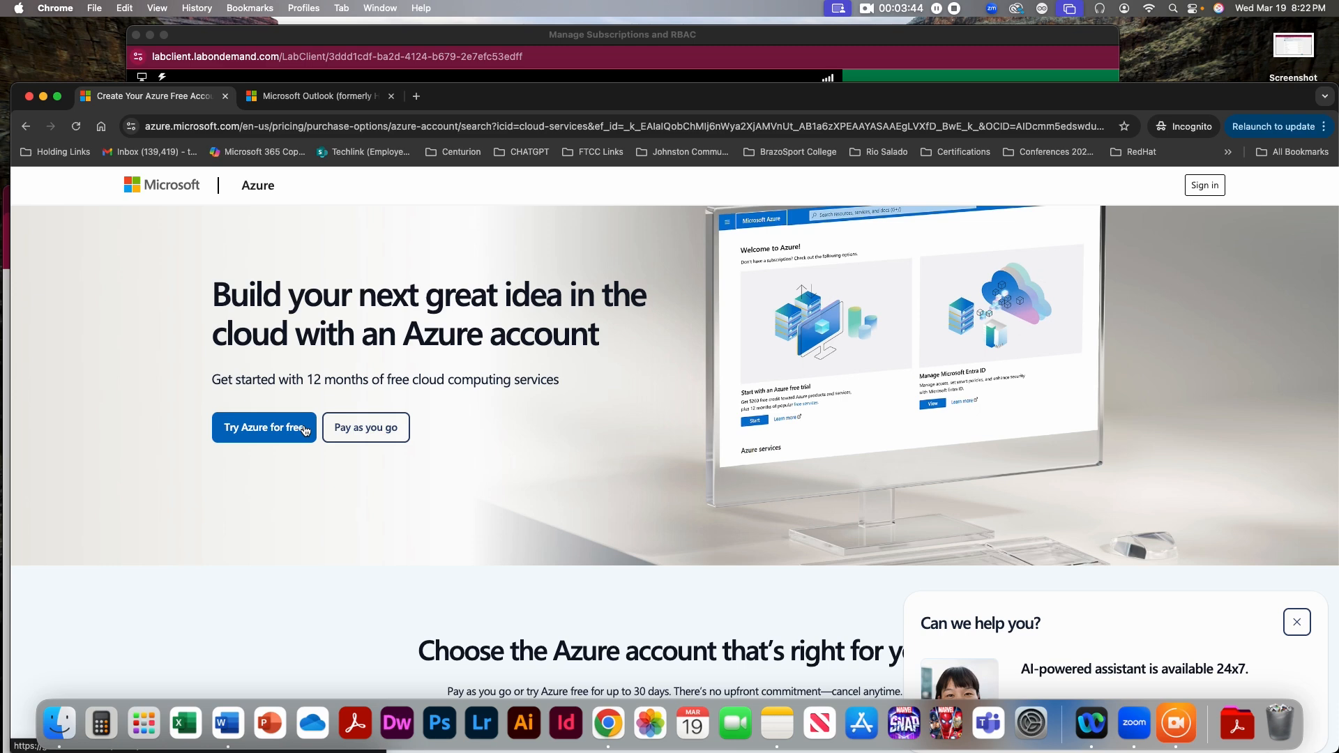
pyautogui.click(311, 97)
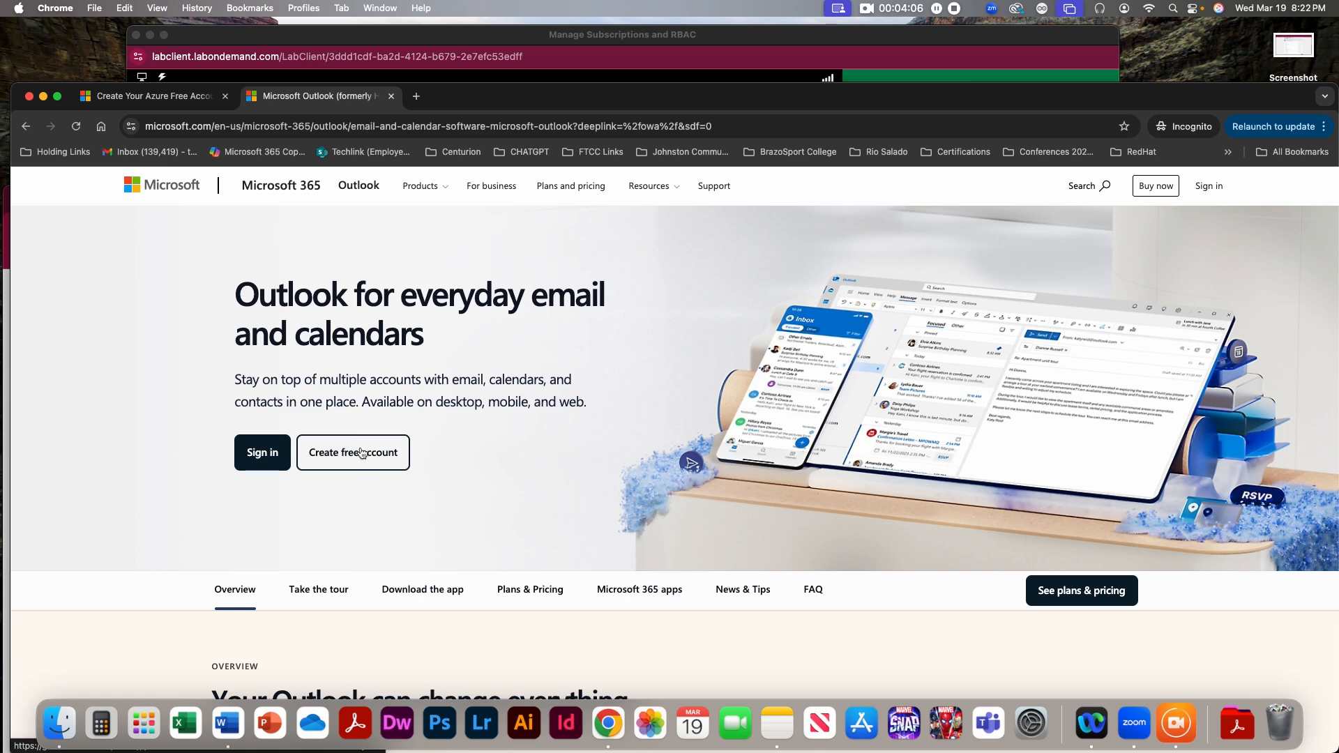
pyautogui.click(411, 41)
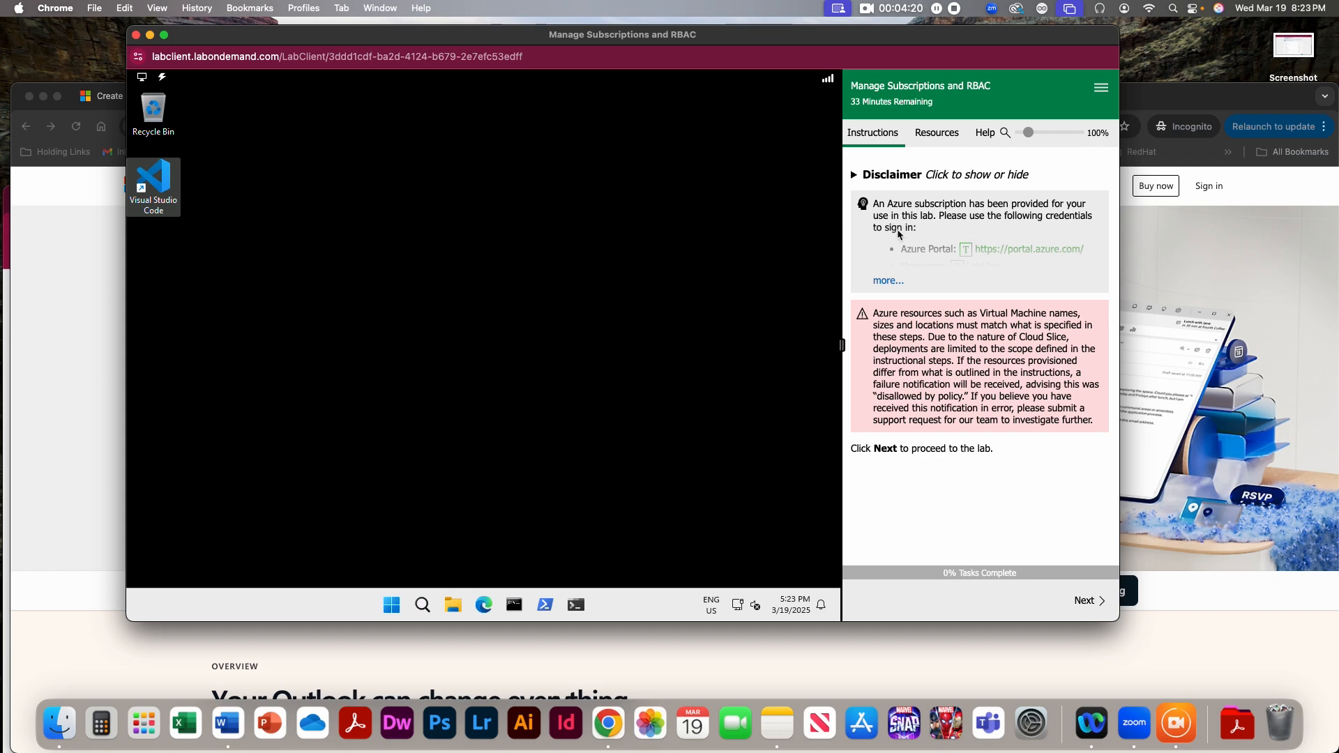
# - Expand the lab's sign-in credentials and read the instructions from the lab introduction through the job skills to the start of Task 1
pyautogui.click(887, 282)
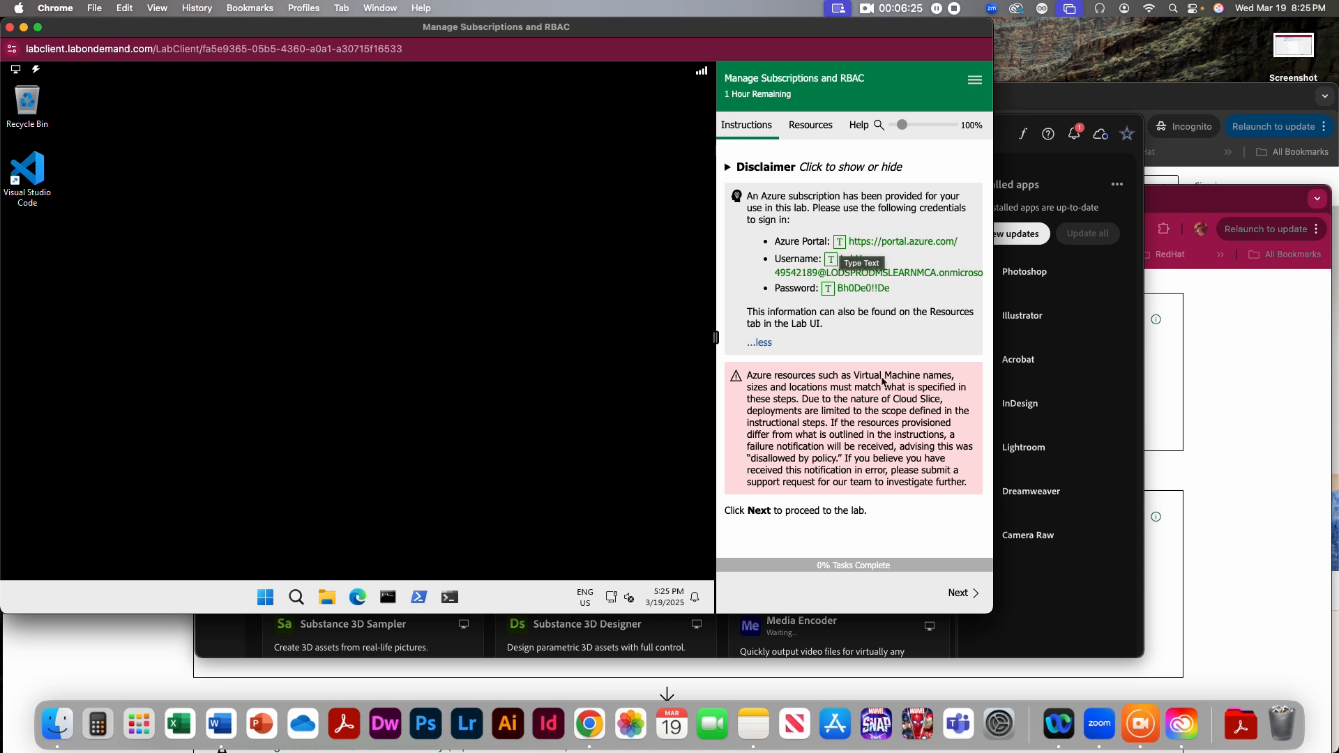
pyautogui.click(960, 595)
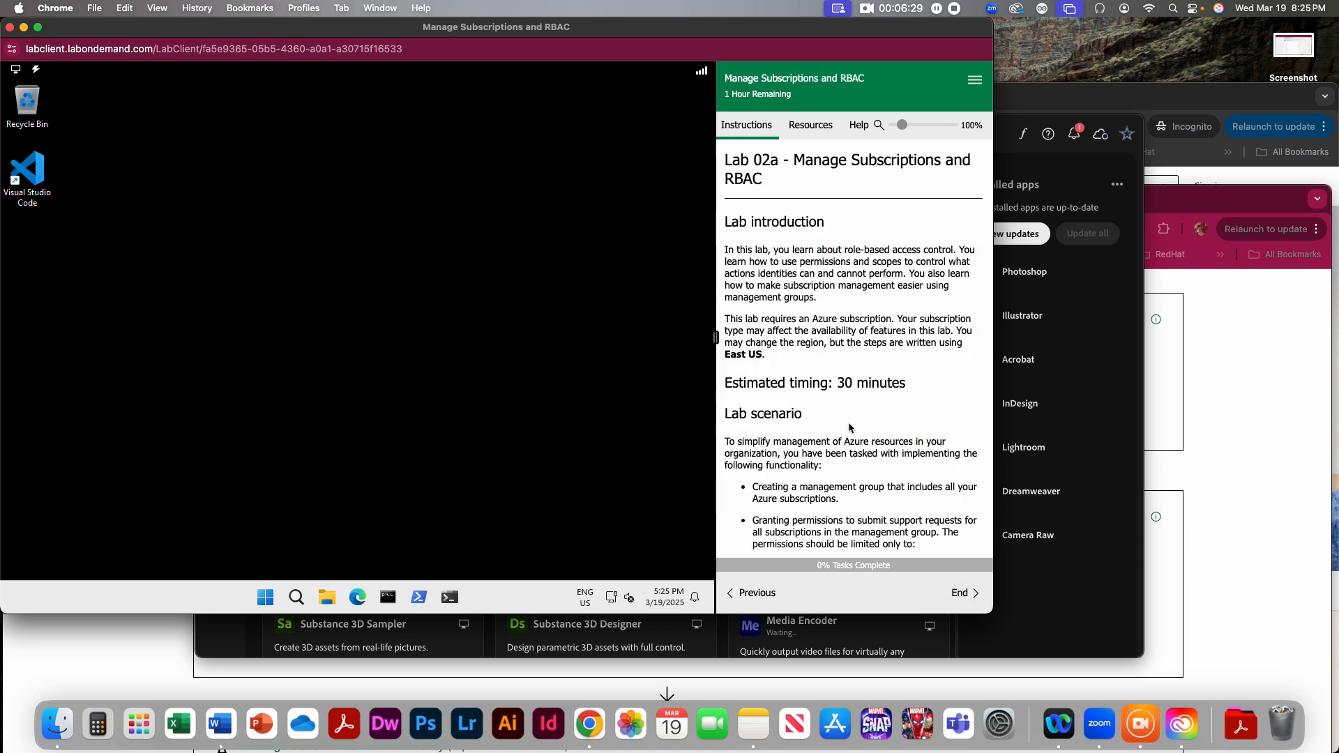
pyautogui.scroll(-1, 849, 422)
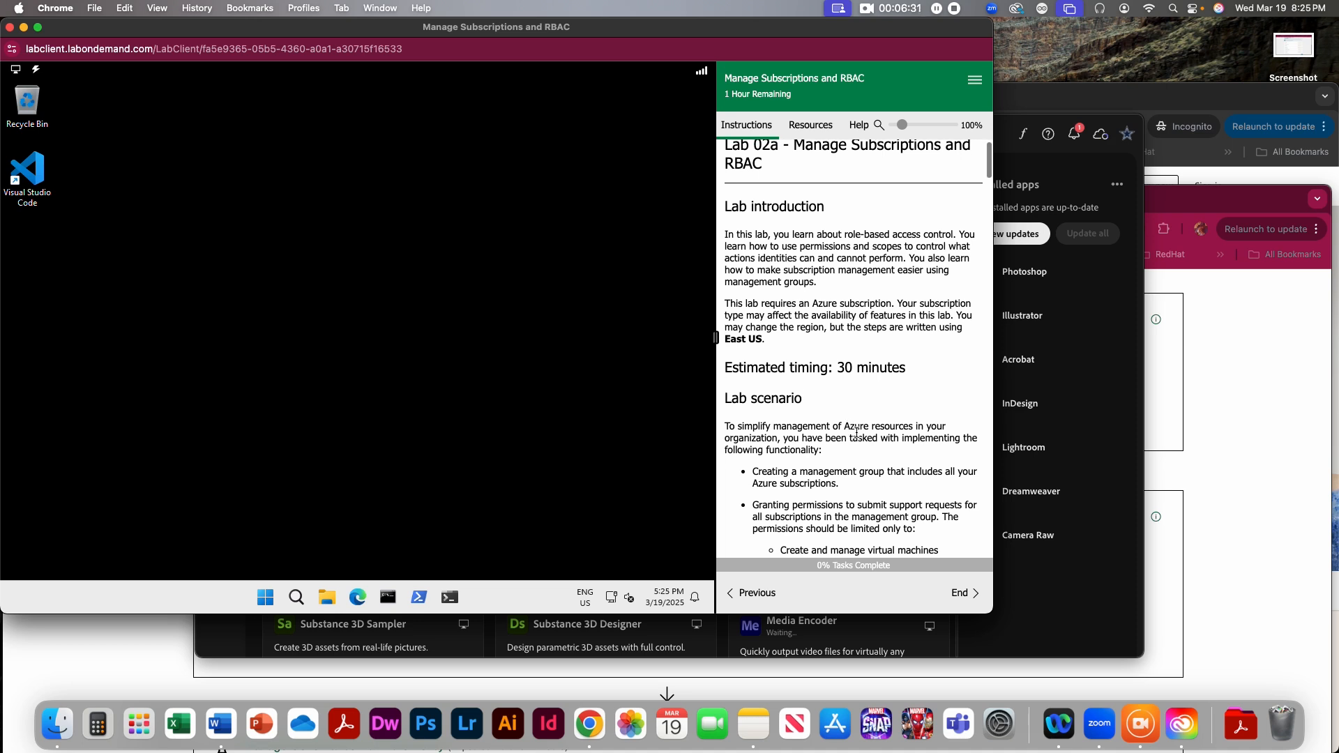
pyautogui.scroll(1, 855, 433)
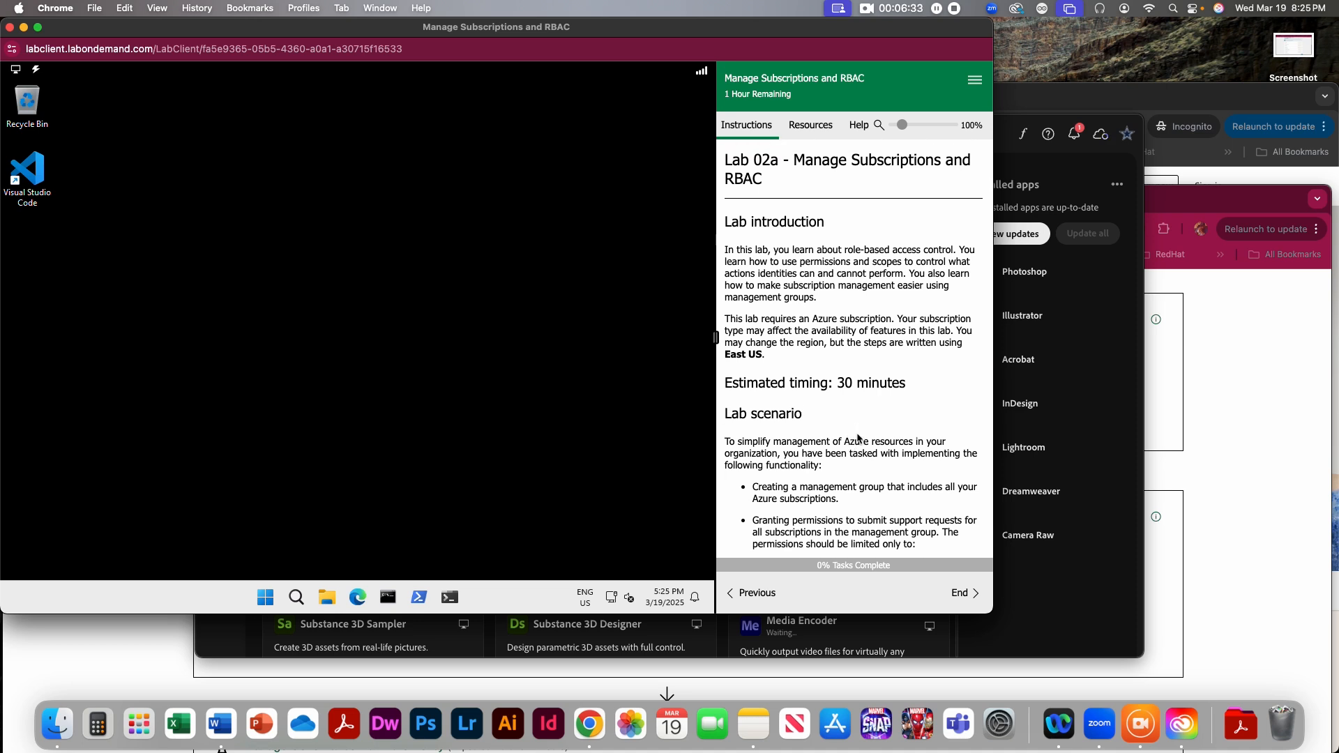
pyautogui.scroll(-1, 859, 438)
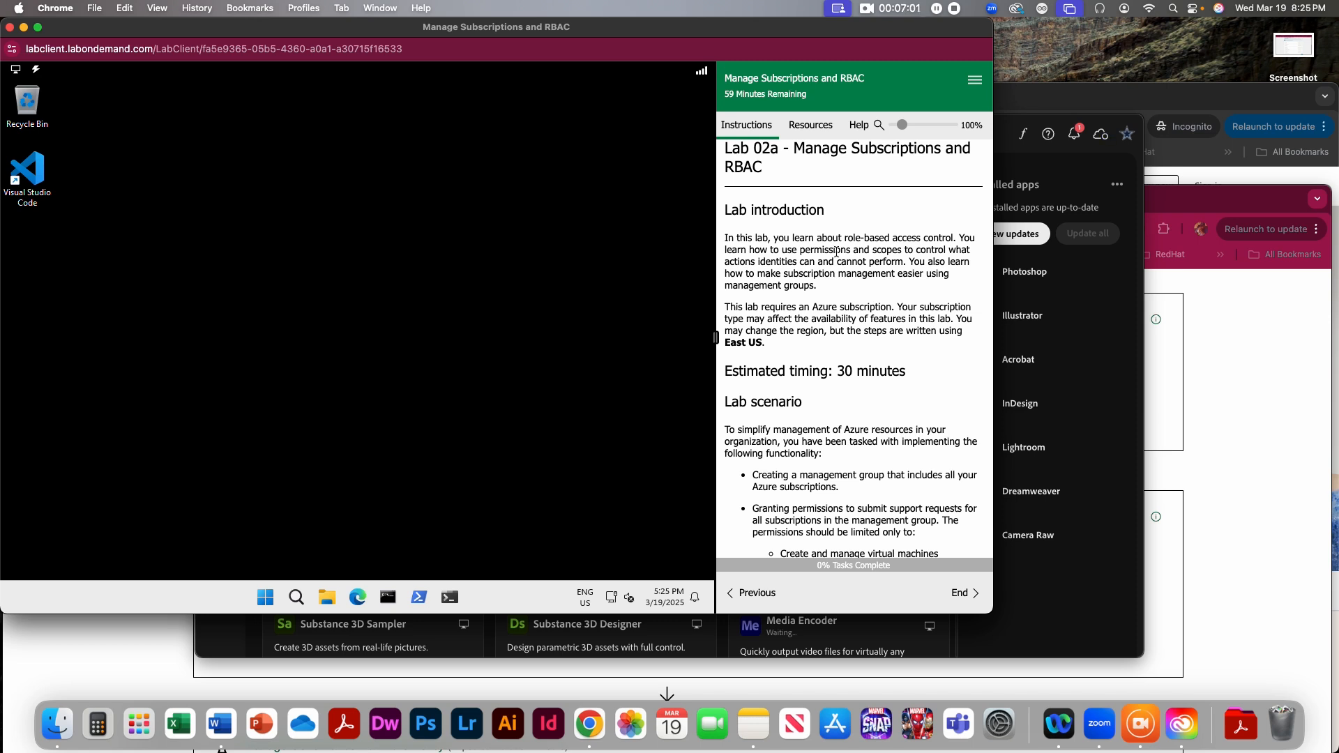
pyautogui.scroll(-5, 827, 314)
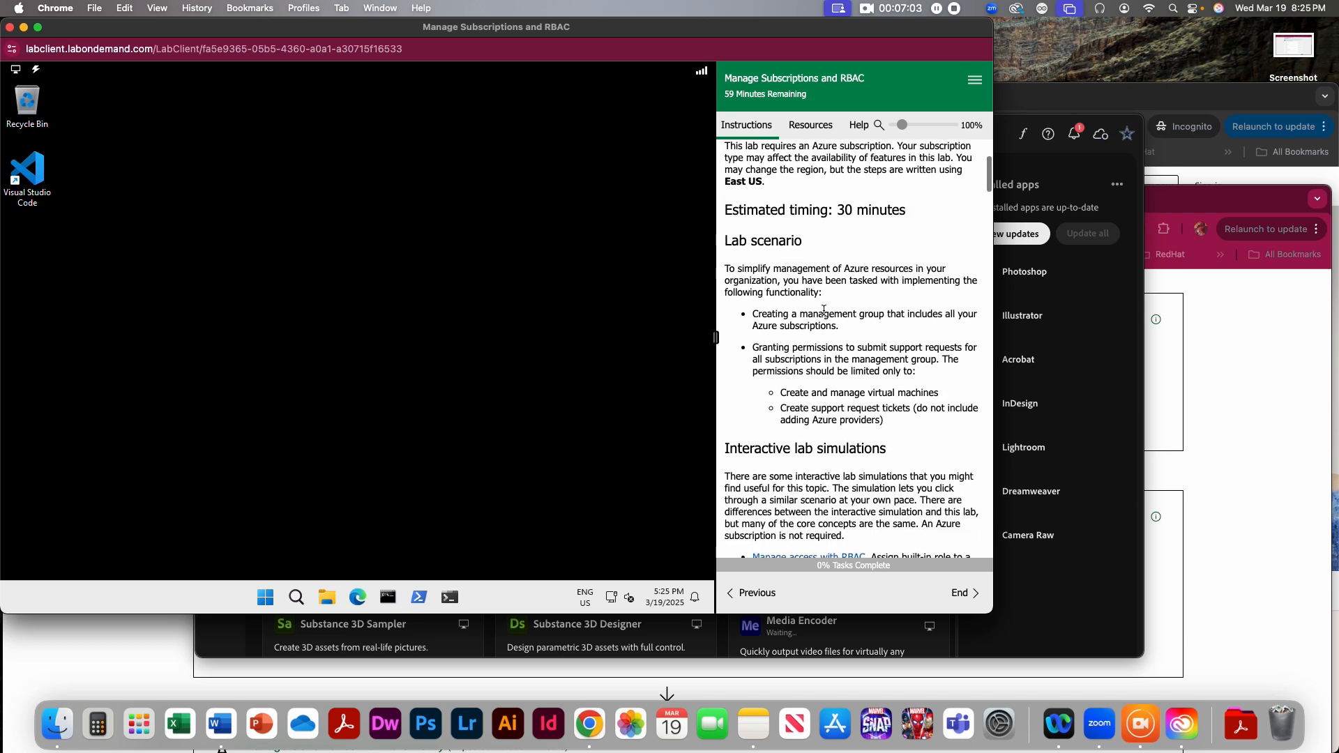
pyautogui.scroll(-3, 824, 310)
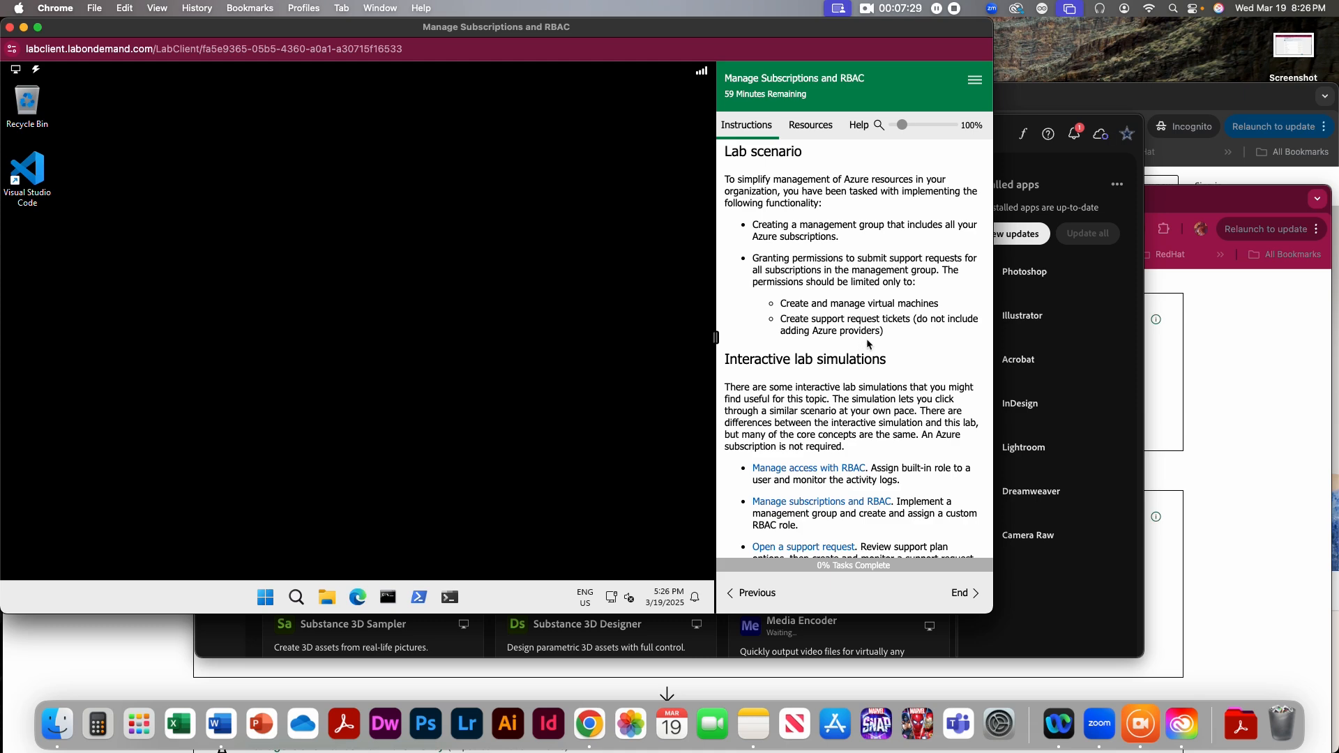
pyautogui.scroll(-1, 868, 342)
pyautogui.scroll(-10, 868, 347)
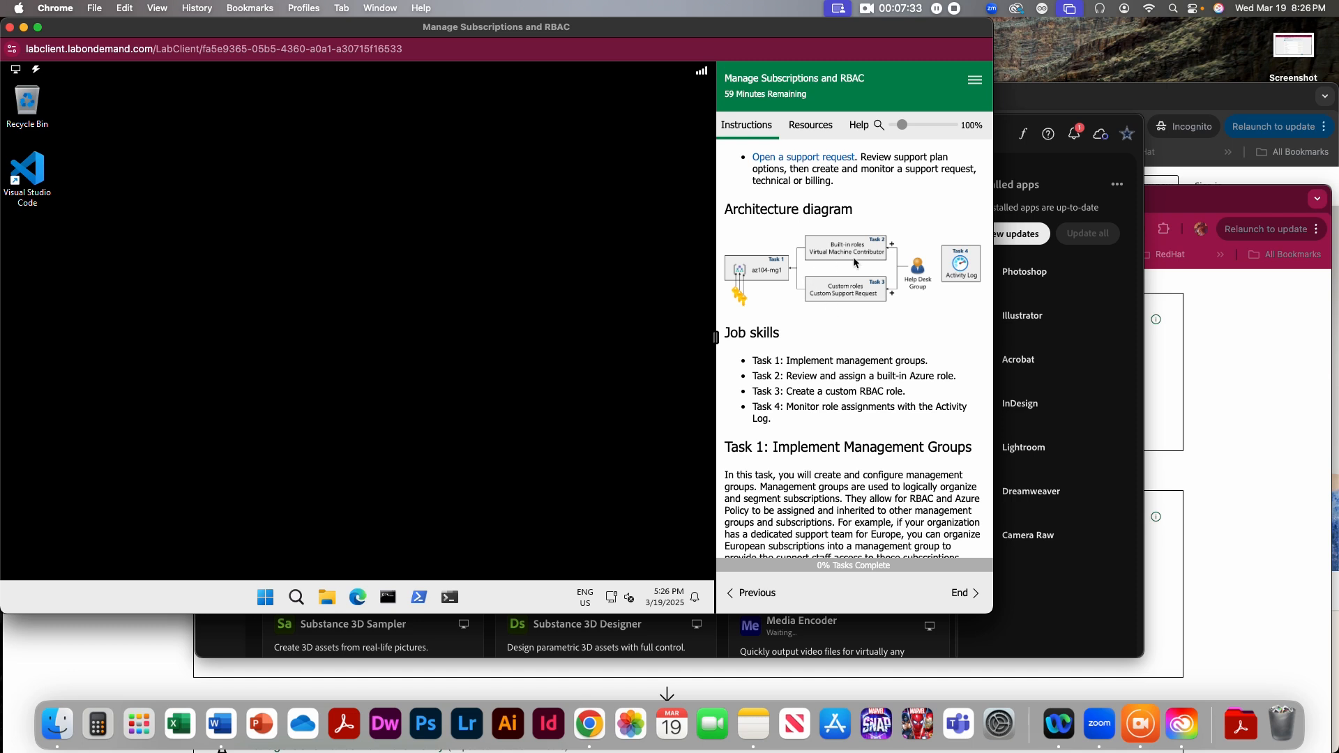
pyautogui.scroll(-1, 899, 290)
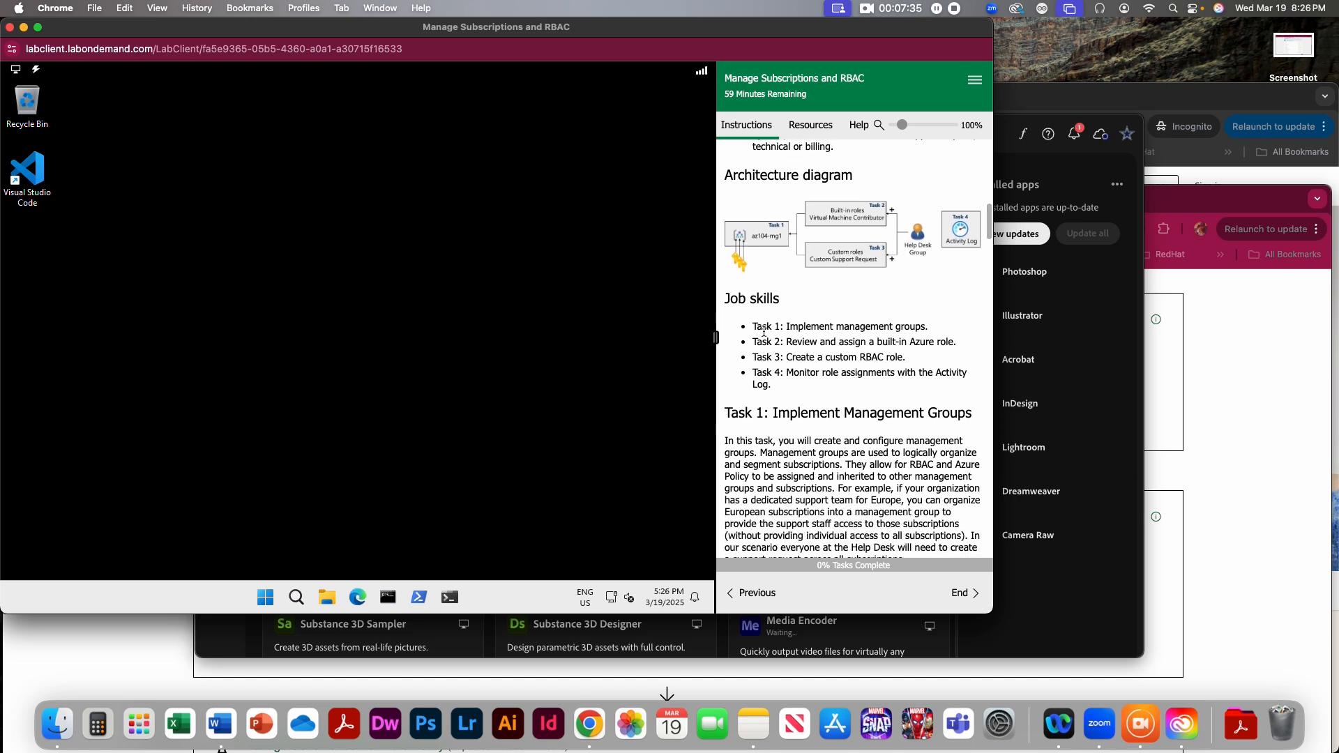
pyautogui.scroll(-4, 793, 354)
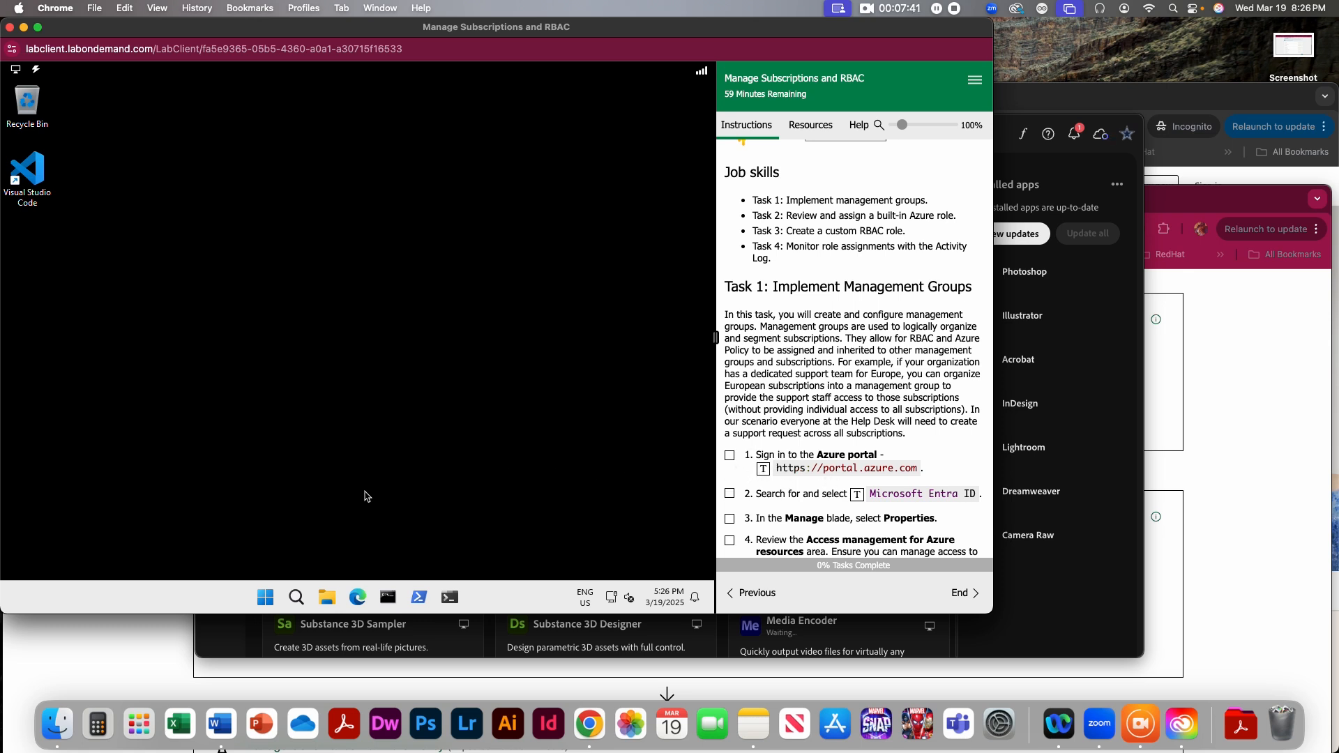
pyautogui.click(358, 601)
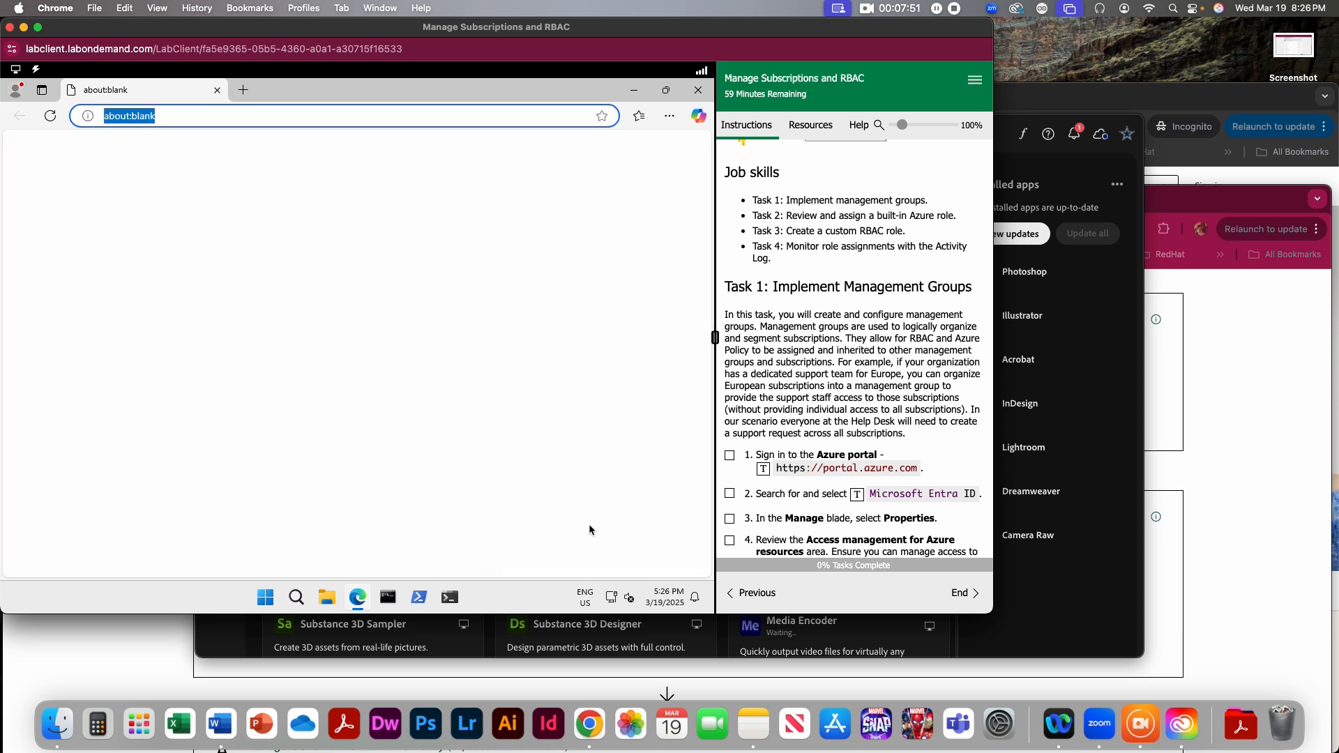
pyautogui.click(166, 121)
pyautogui.press('BackSpace')
pyautogui.press('BackSpace')
pyautogui.press('BackSpace')
pyautogui.press('BackSpace')
pyautogui.press('BackSpace')
pyautogui.press('BackSpace')
pyautogui.press('BackSpace')
pyautogui.press('BackSpace')
pyautogui.press('BackSpace')
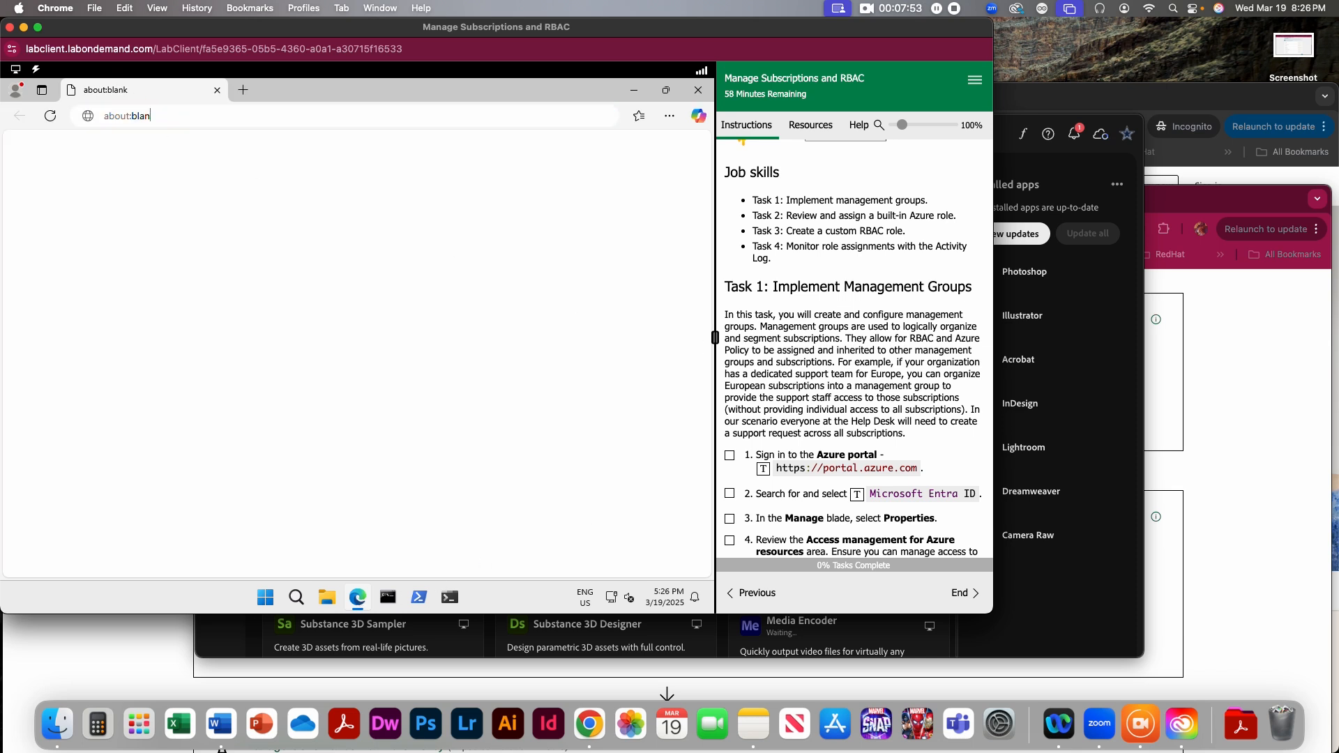
pyautogui.press('BackSpace')
pyautogui.press('BackSpace')
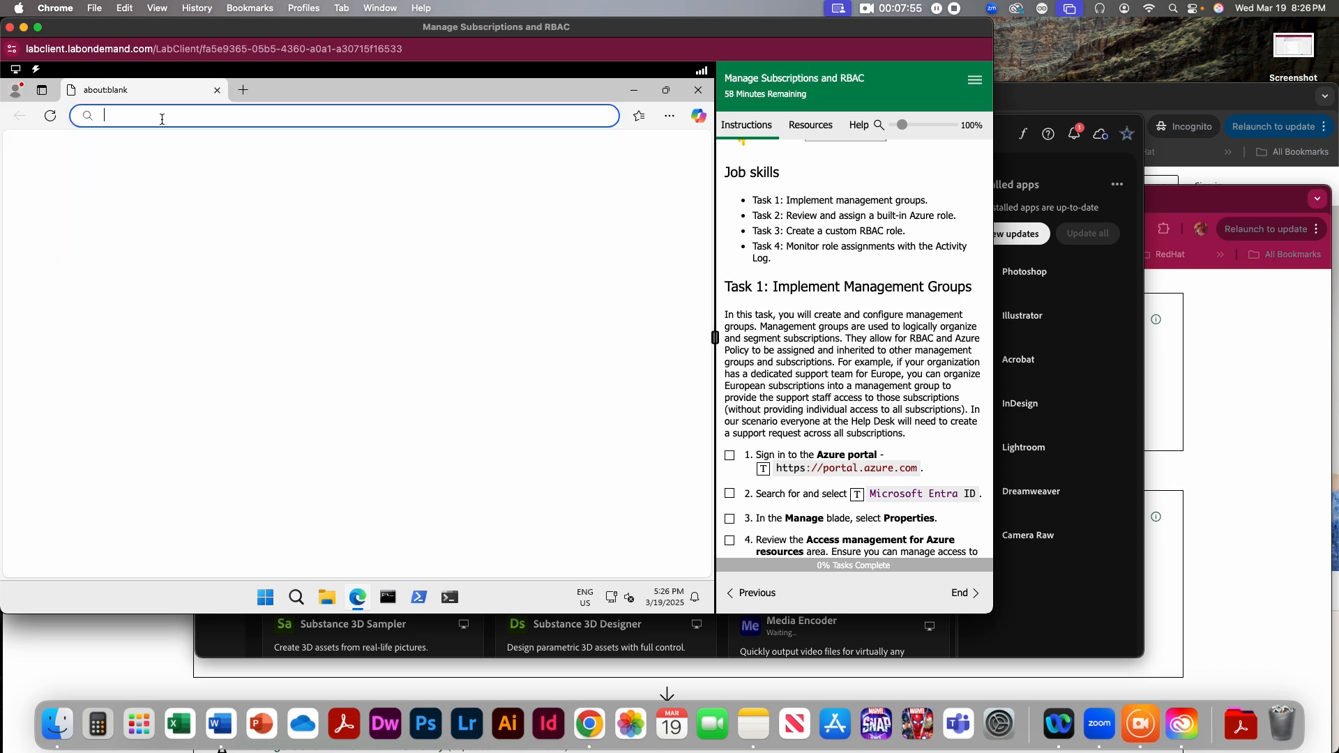
pyautogui.click(762, 475)
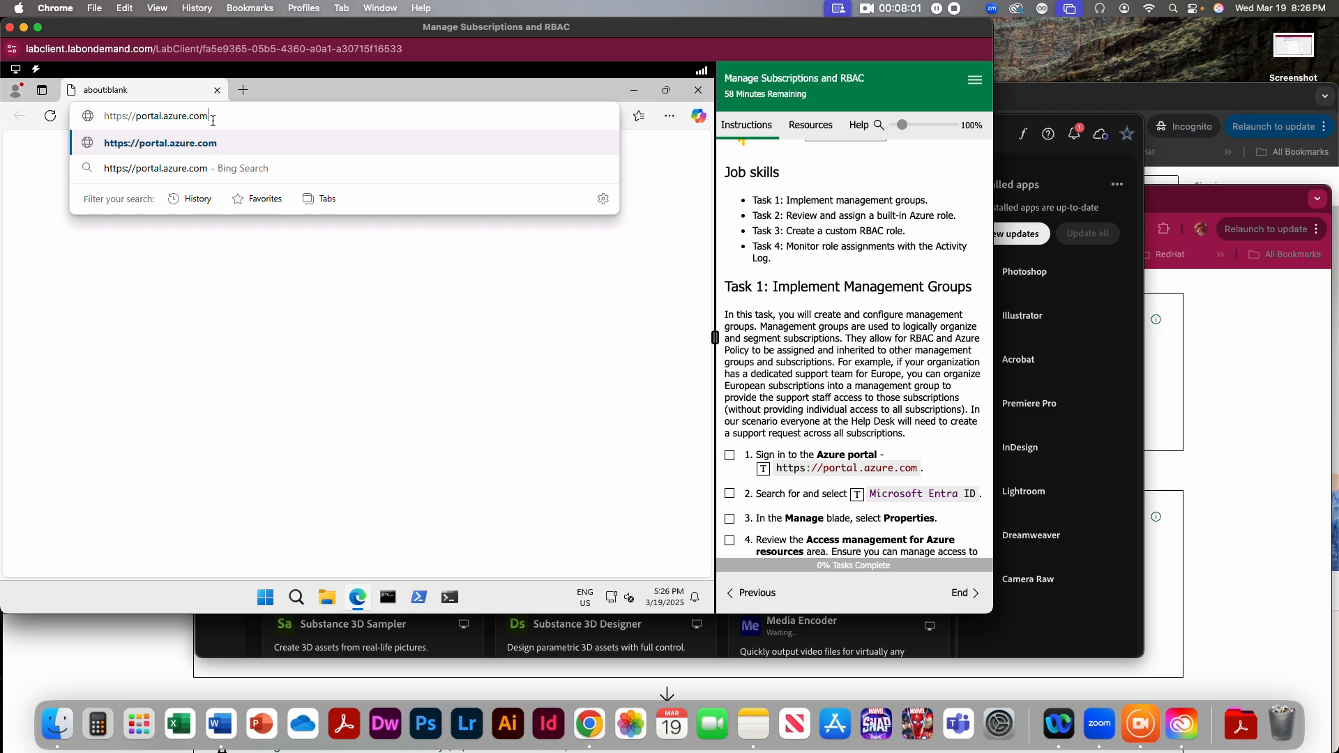
pyautogui.press('Return')
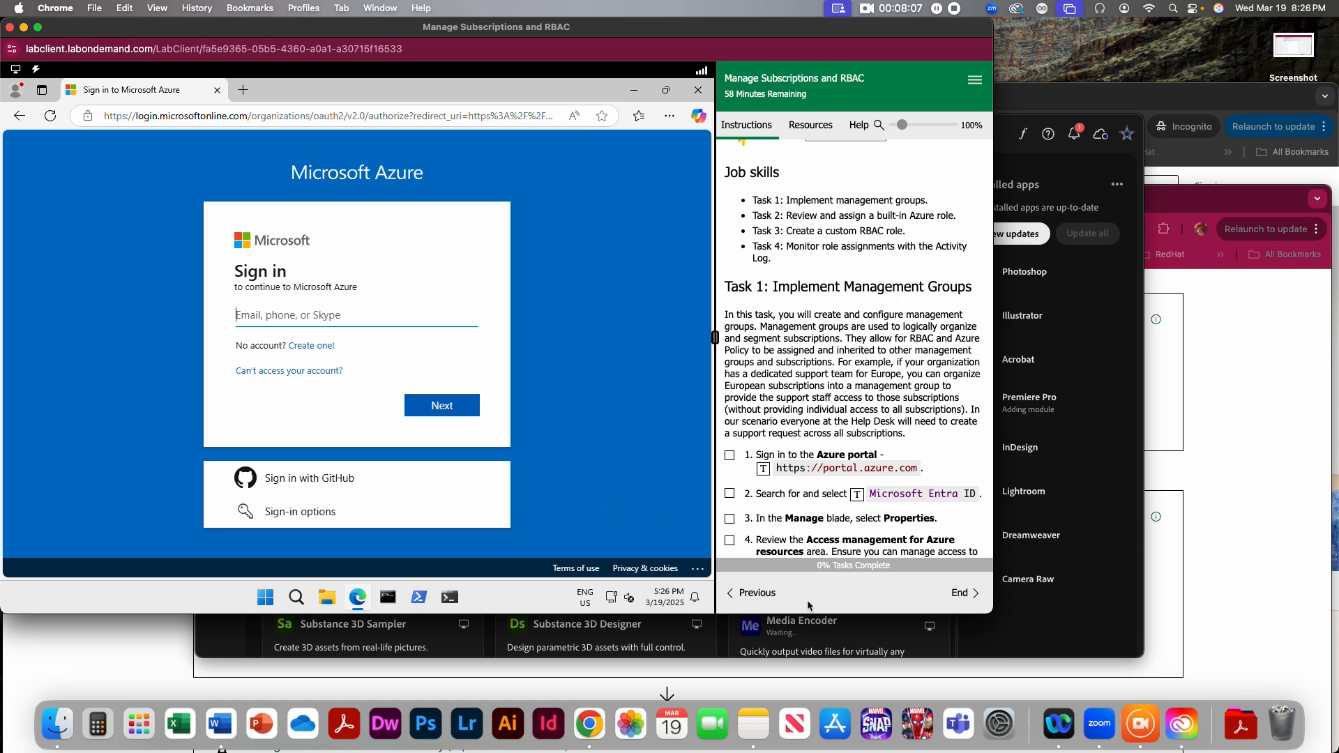
# - Sign in to Microsoft Azure with the lab username and account password from the credentials page of the instructions
pyautogui.click(736, 592)
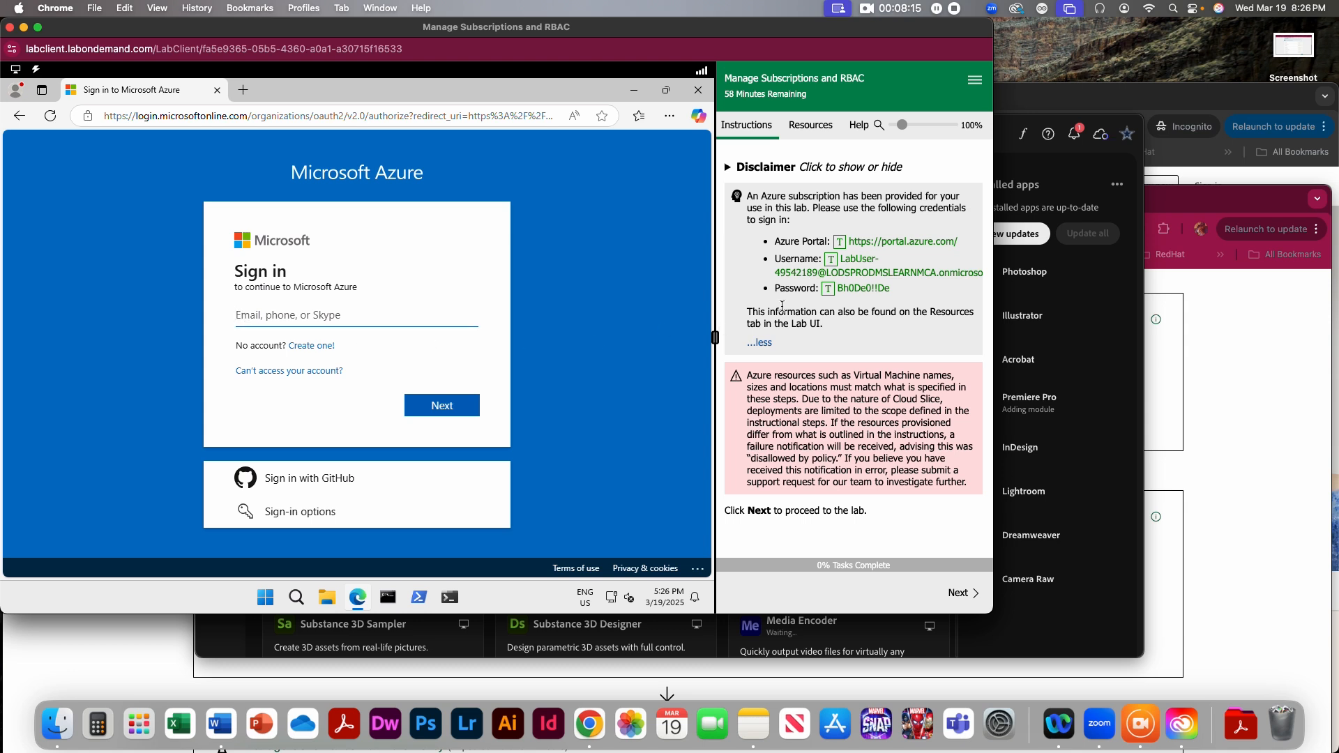
pyautogui.click(831, 261)
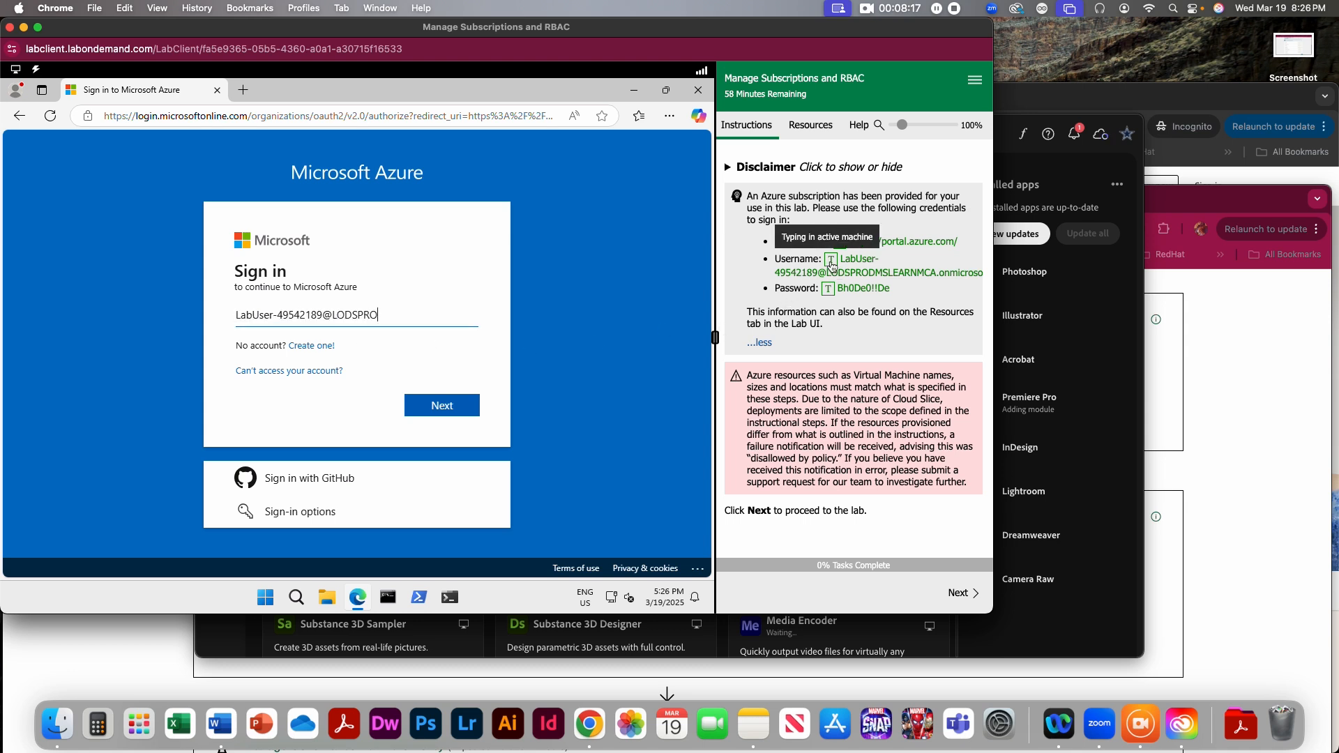
pyautogui.click(436, 412)
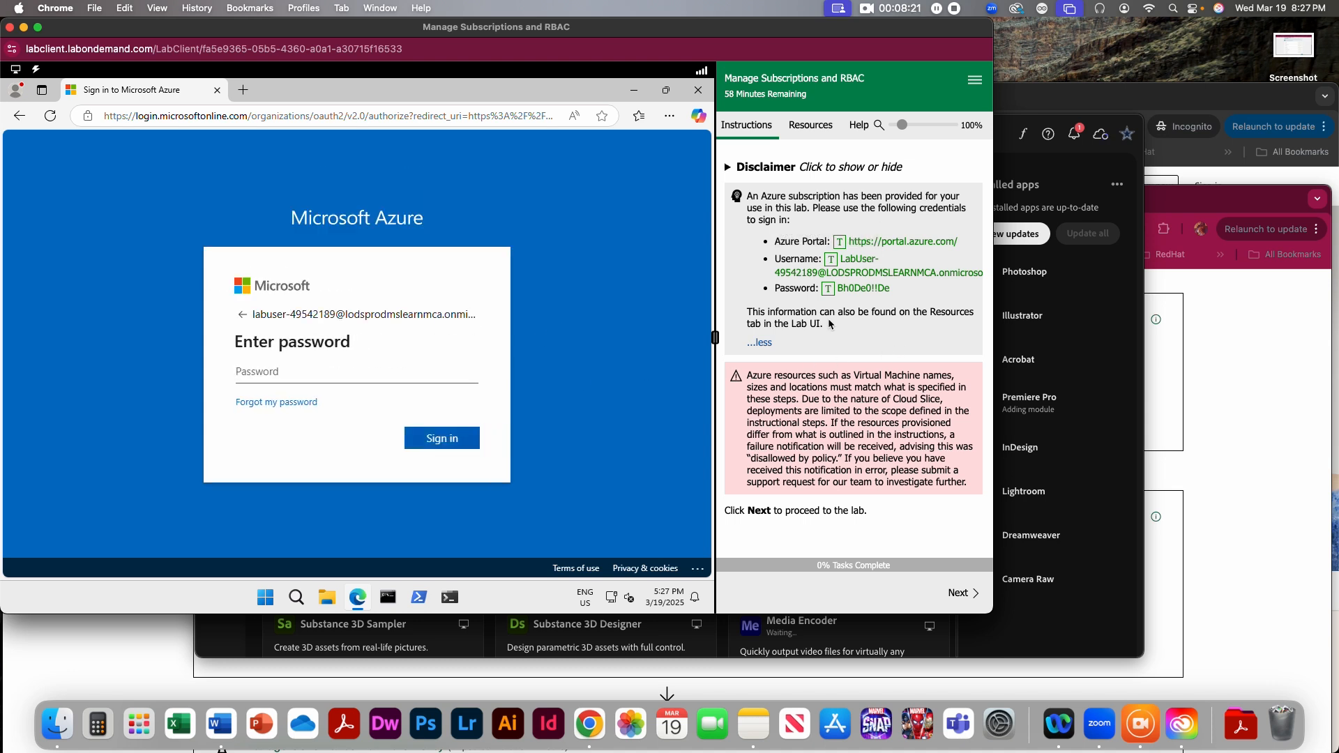
pyautogui.click(832, 292)
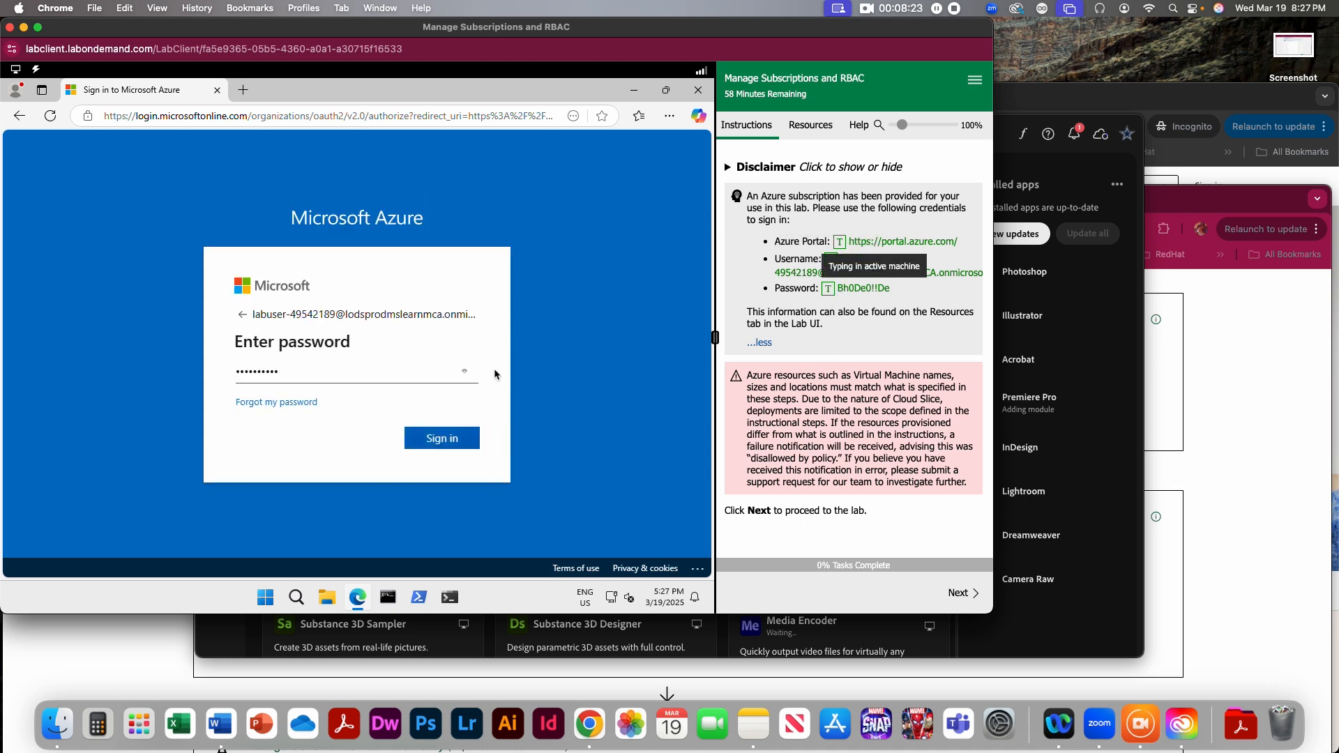
pyautogui.click(453, 441)
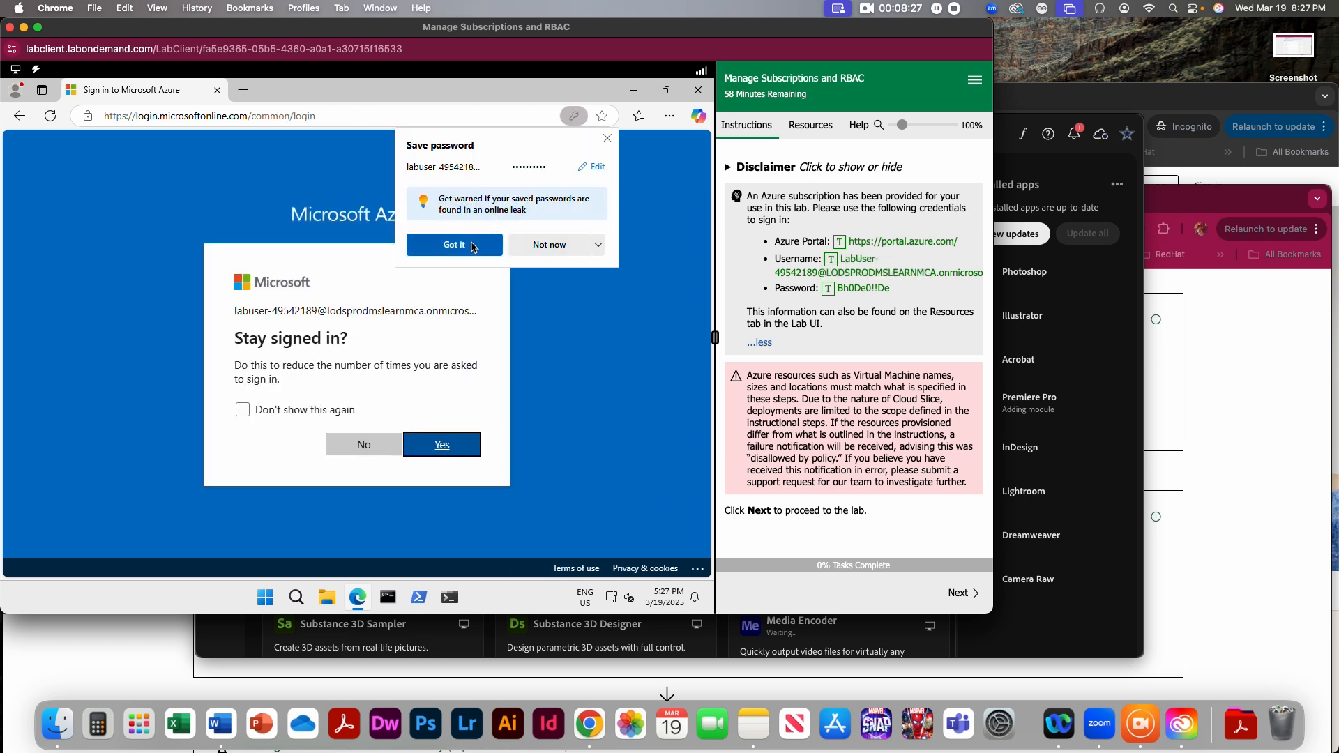
# - Accept the save-password notice, choose to stay signed in, and decline signing in to Microsoft Edge to sync data
pyautogui.click(474, 245)
pyautogui.click(447, 452)
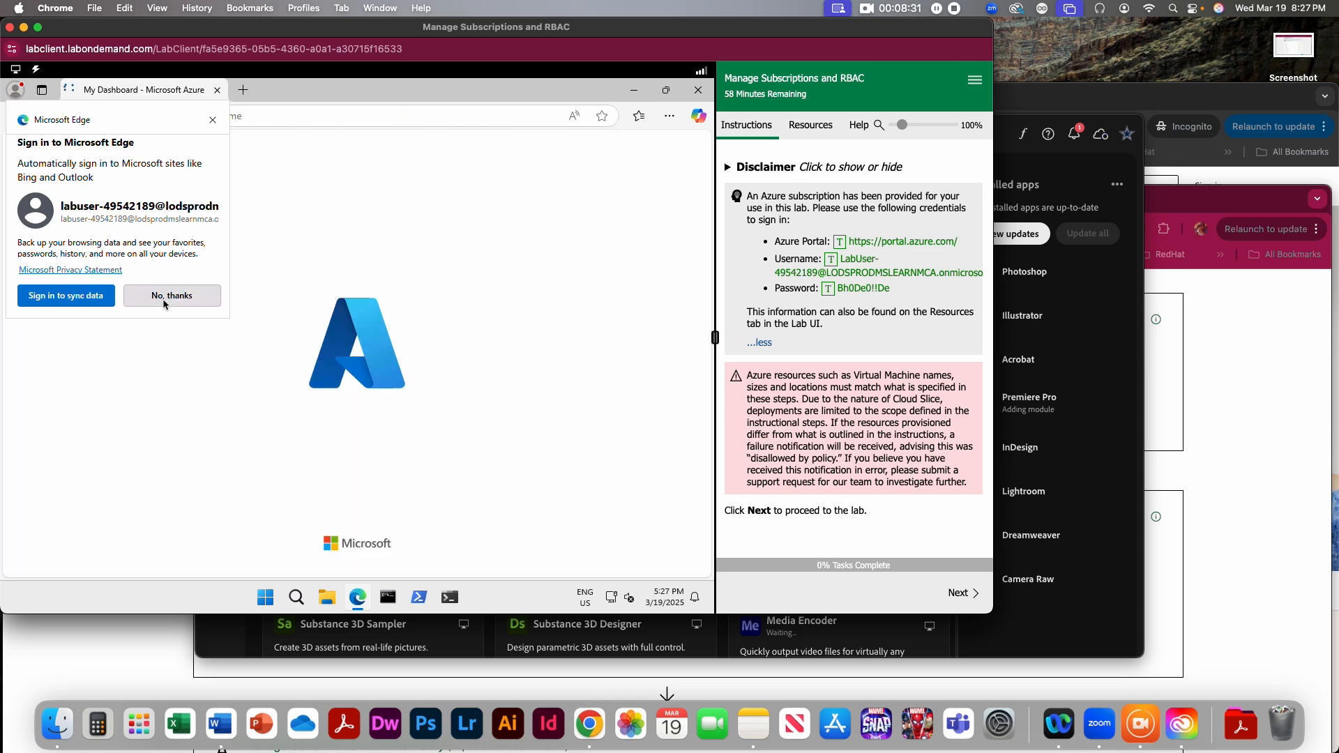
pyautogui.click(172, 295)
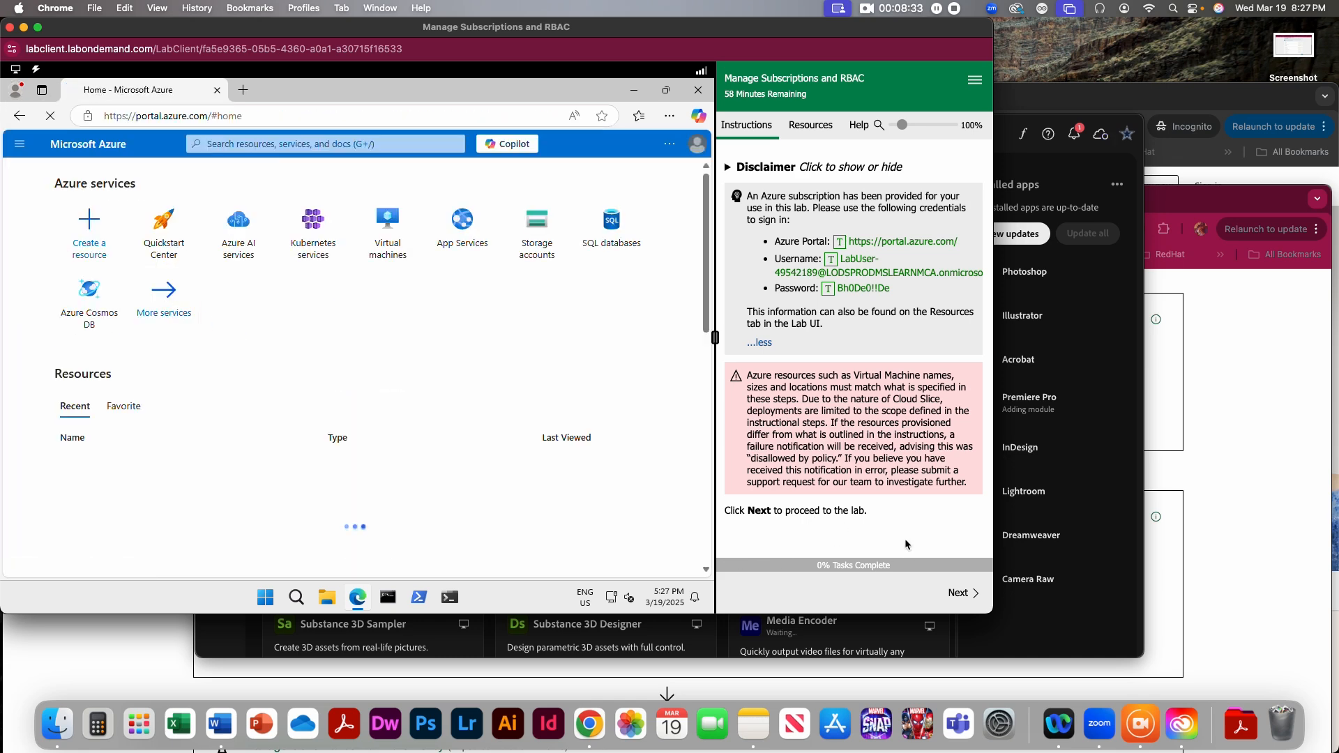
# - Return the lab instructions to Task 1: Implement Management Groups and make the lab window full screen
pyautogui.click(960, 593)
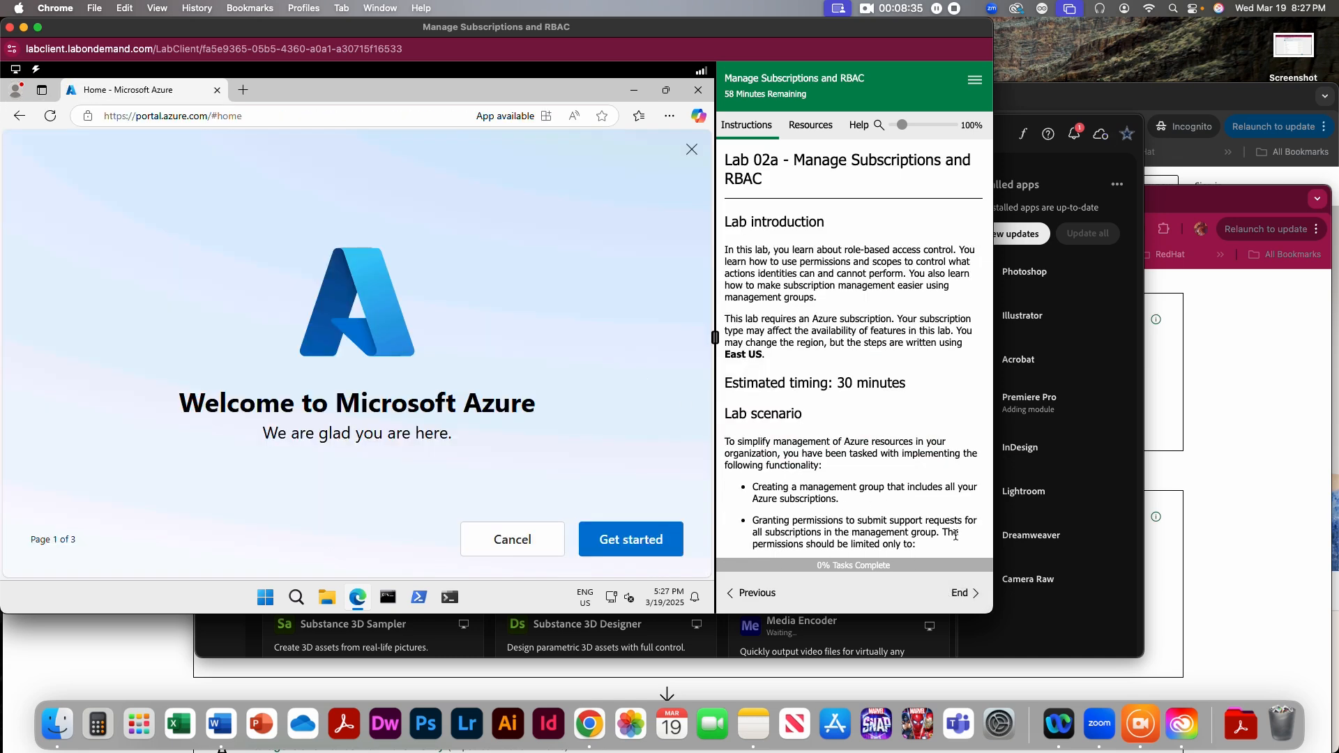
pyautogui.scroll(-10, 956, 535)
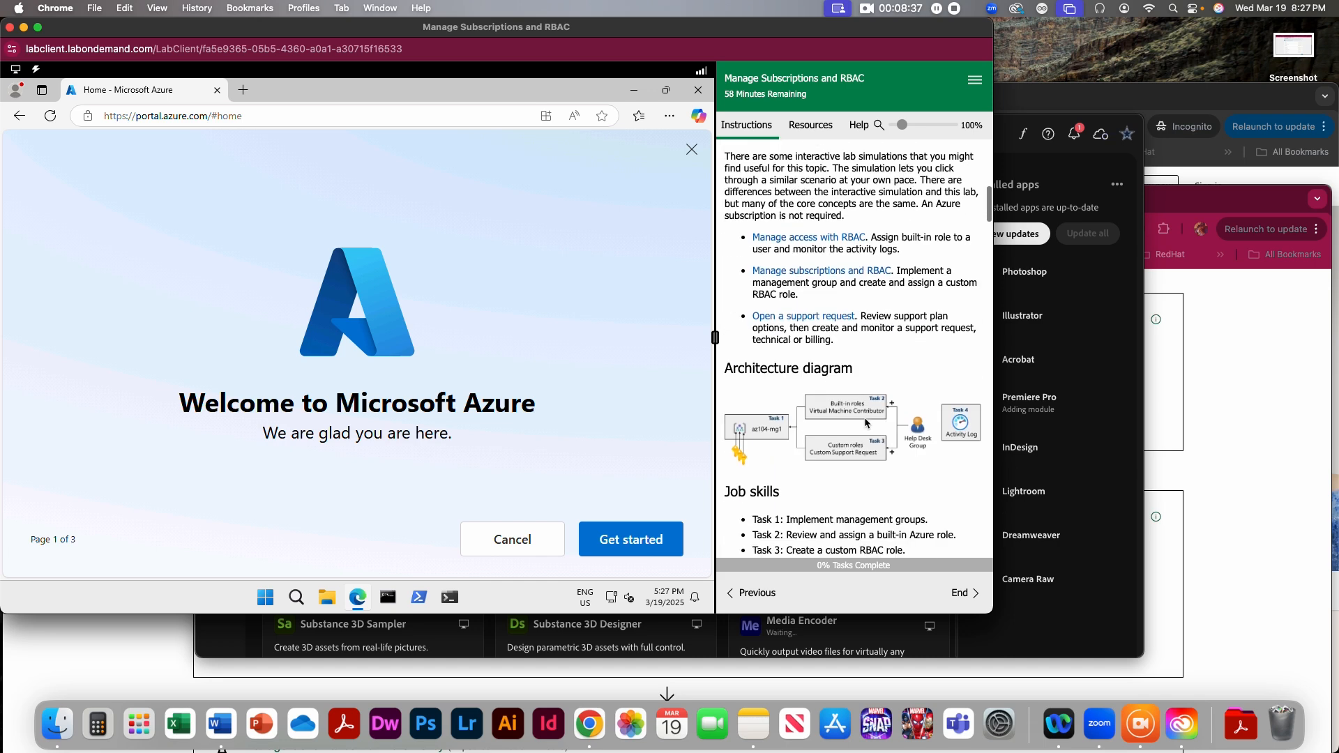
pyautogui.scroll(-8, 865, 423)
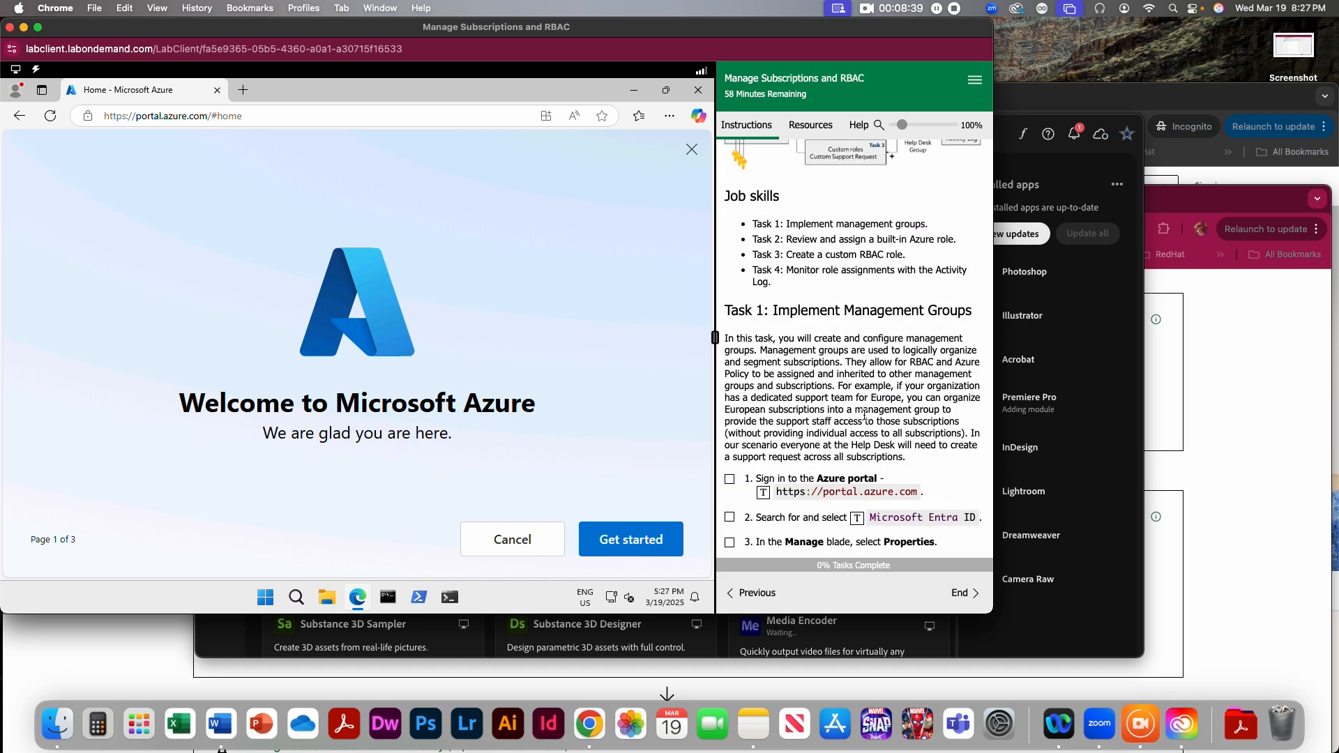
pyautogui.scroll(-3, 865, 416)
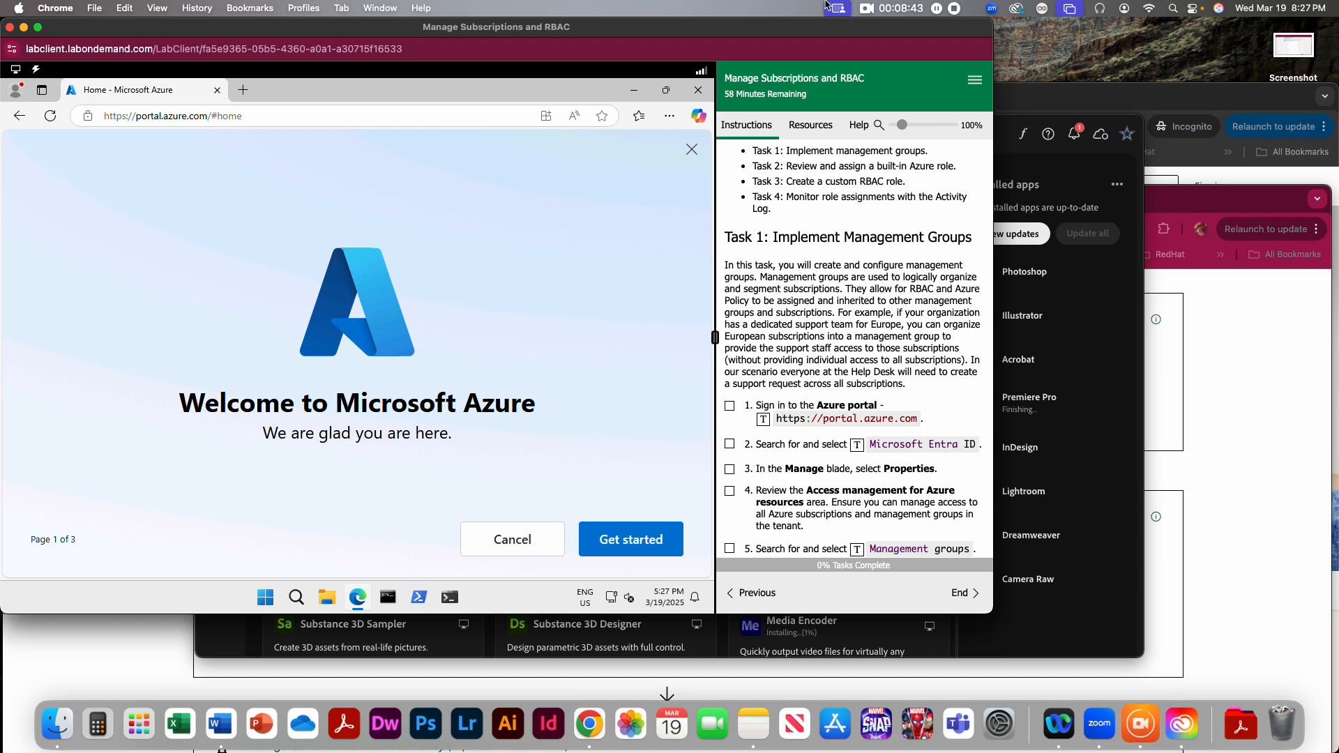
pyautogui.click(37, 27)
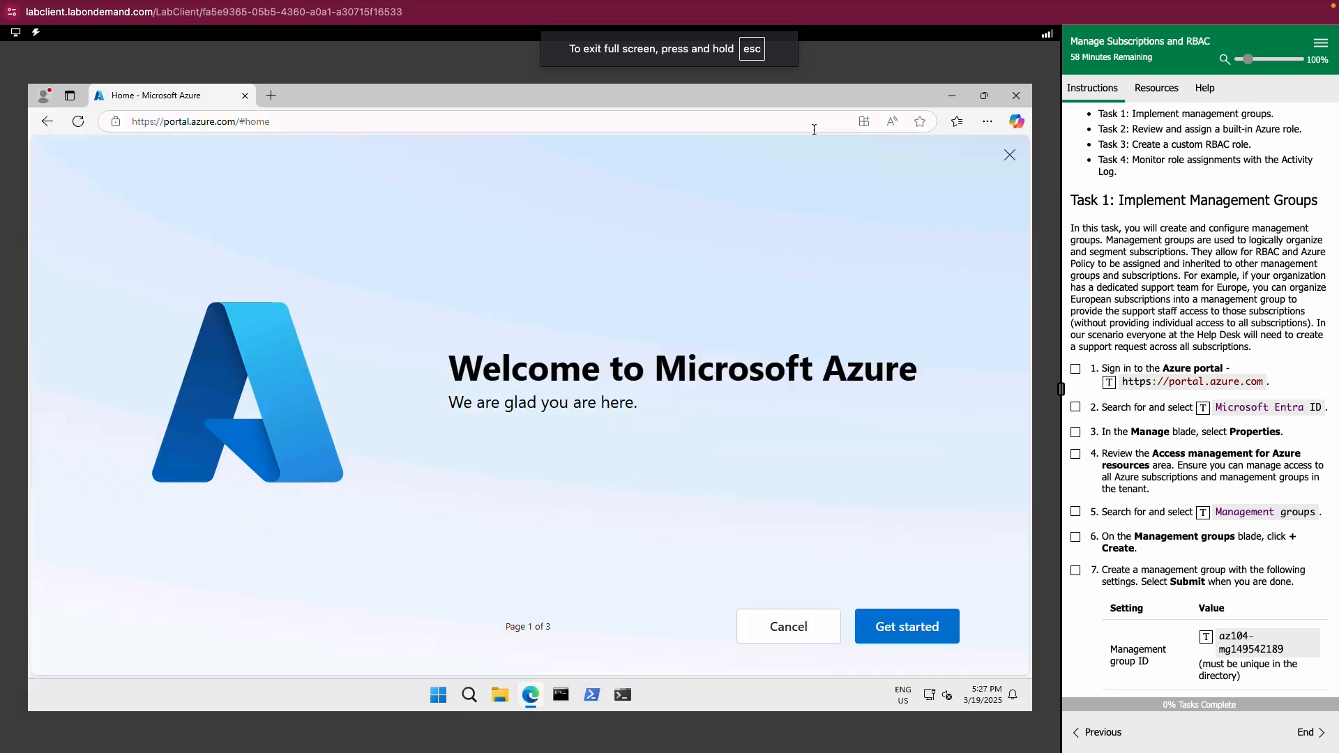
# - Dismiss the Microsoft Azure welcome page and mark the portal sign-in, item 1 of Task 1, as complete in the lab instructions
pyautogui.click(1009, 154)
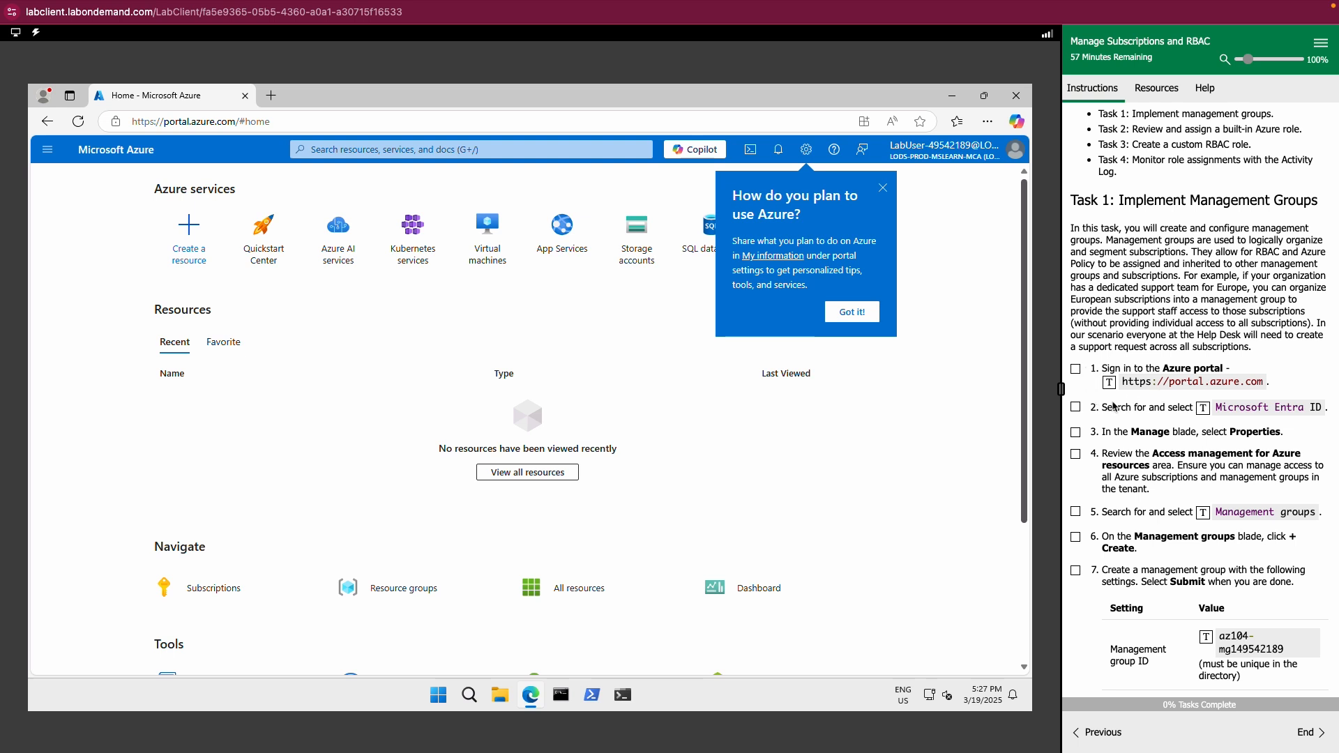
pyautogui.click(1076, 370)
# - Search the portal for Microsoft Entra ID, open that service, and mark item 2 of Task 1 as complete
pyautogui.click(436, 151)
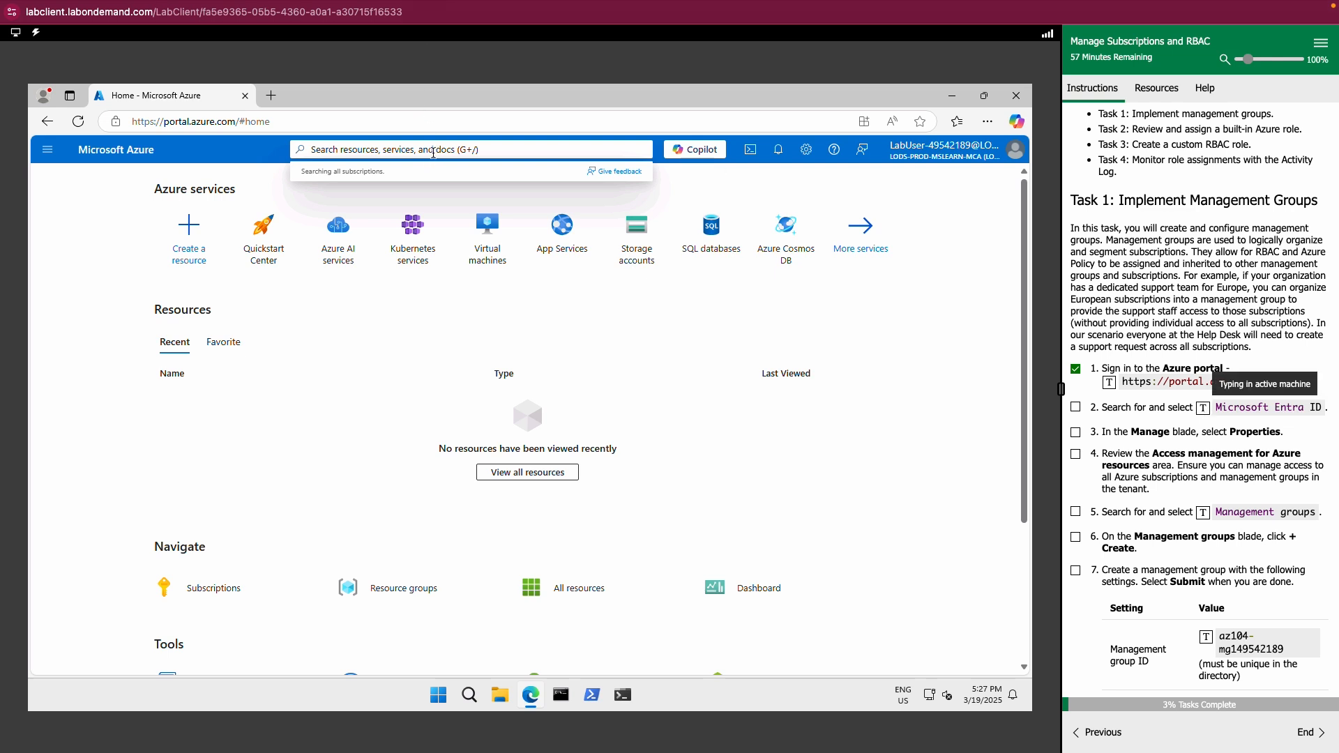
pyautogui.click(432, 149)
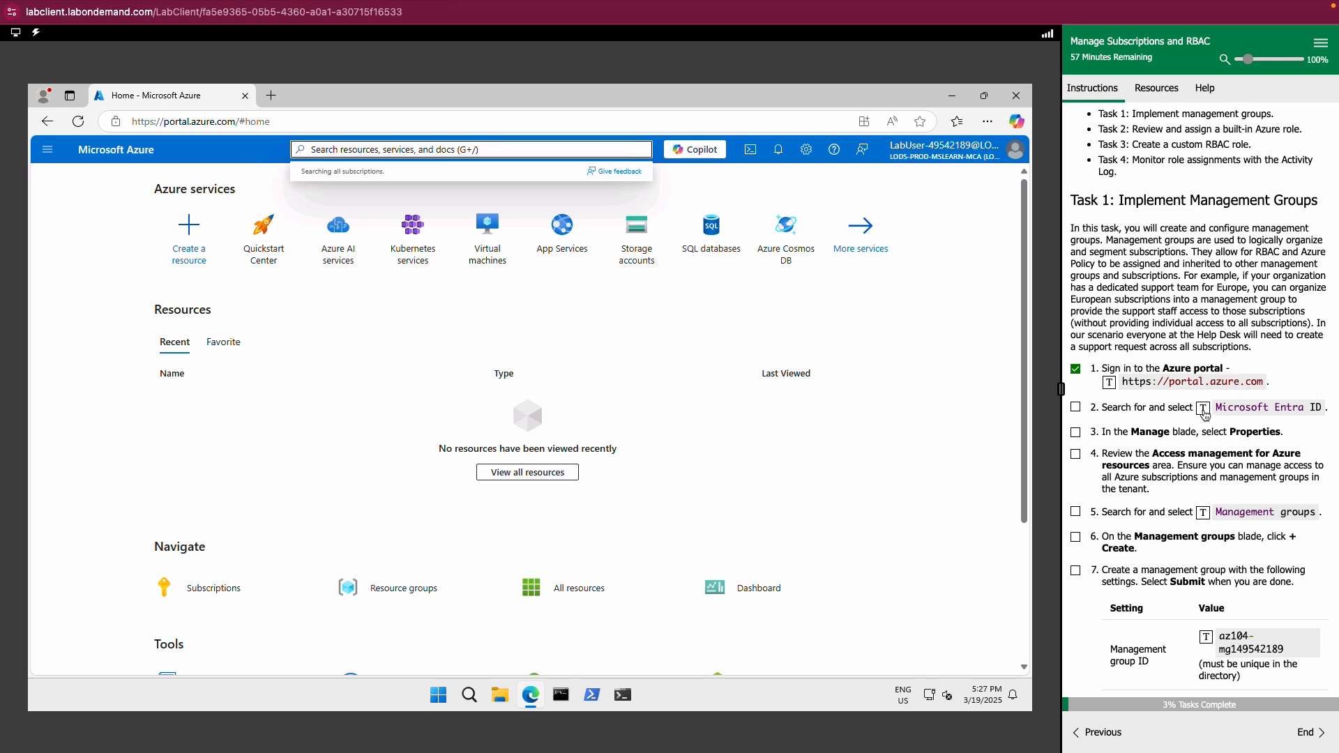
pyautogui.click(1204, 411)
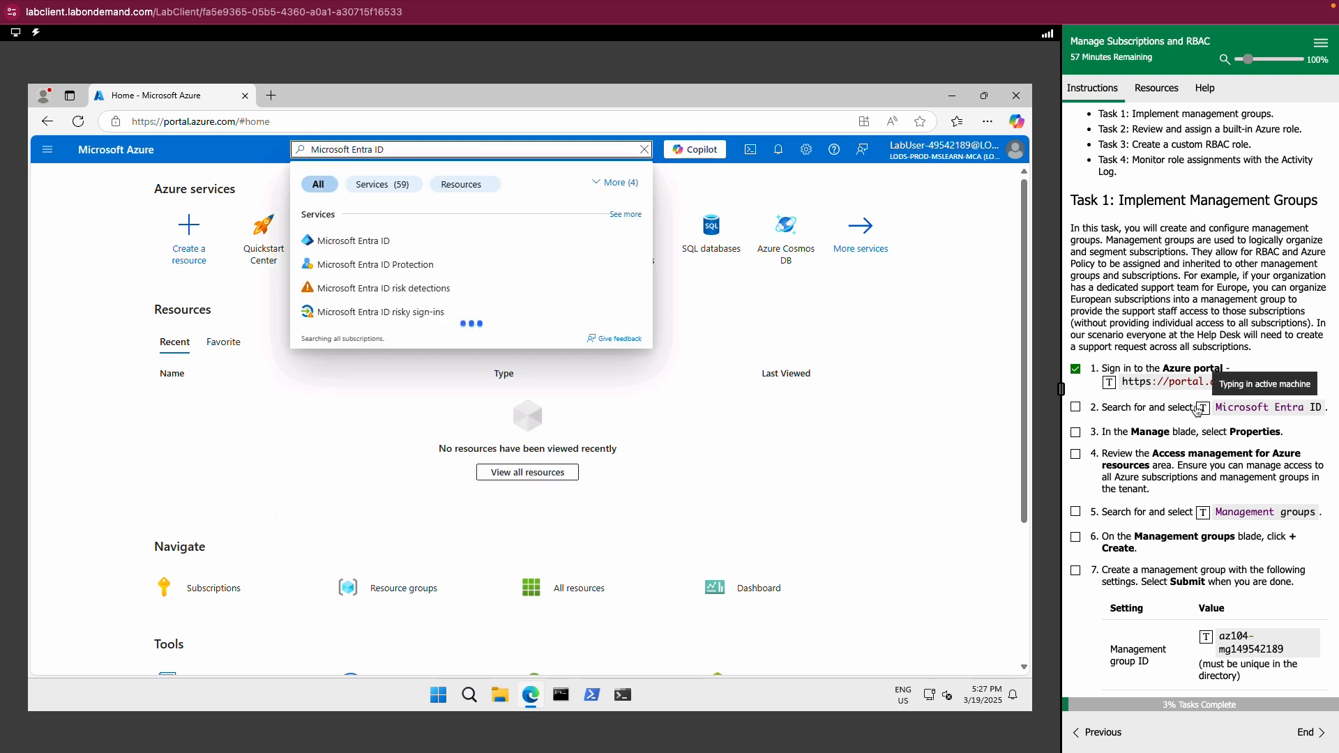
pyautogui.click(342, 242)
pyautogui.click(1076, 408)
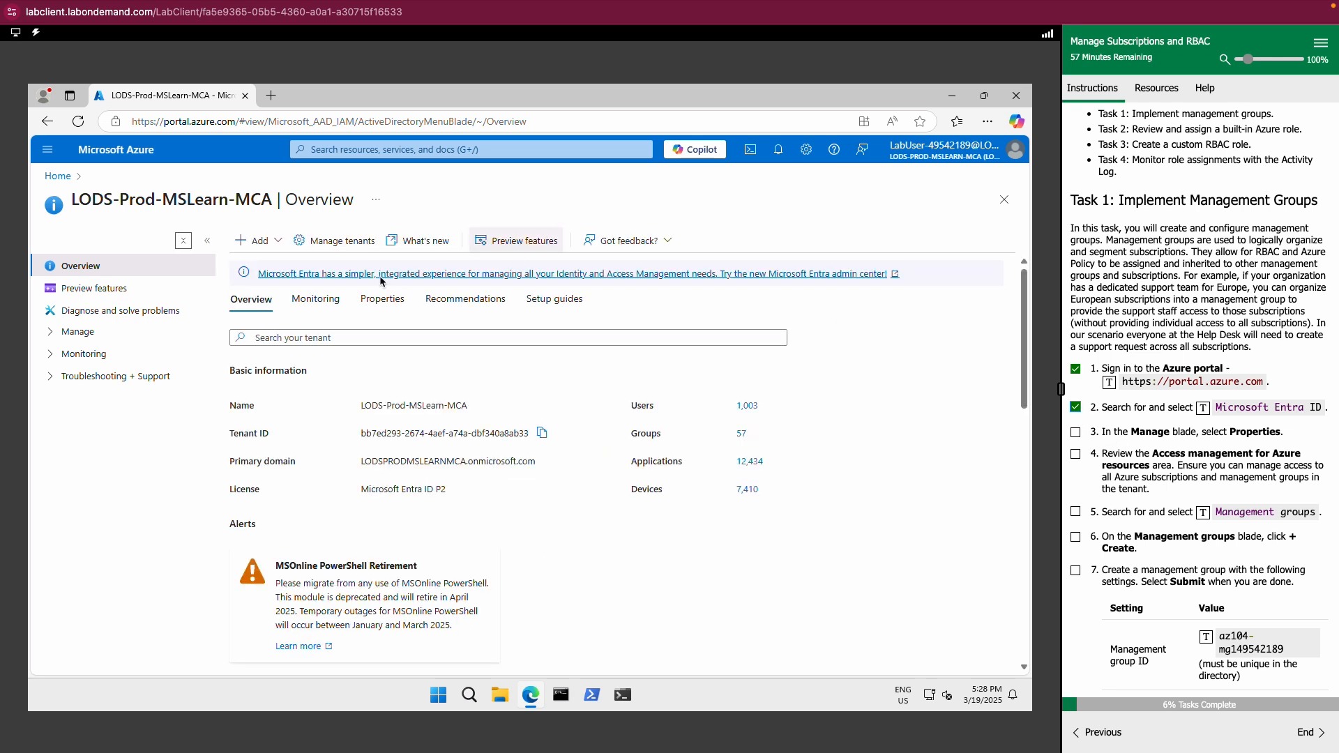
# - Review Access management for Azure resources in the tenant's Properties and mark items 3 and 4 of Task 1 as complete
pyautogui.click(379, 300)
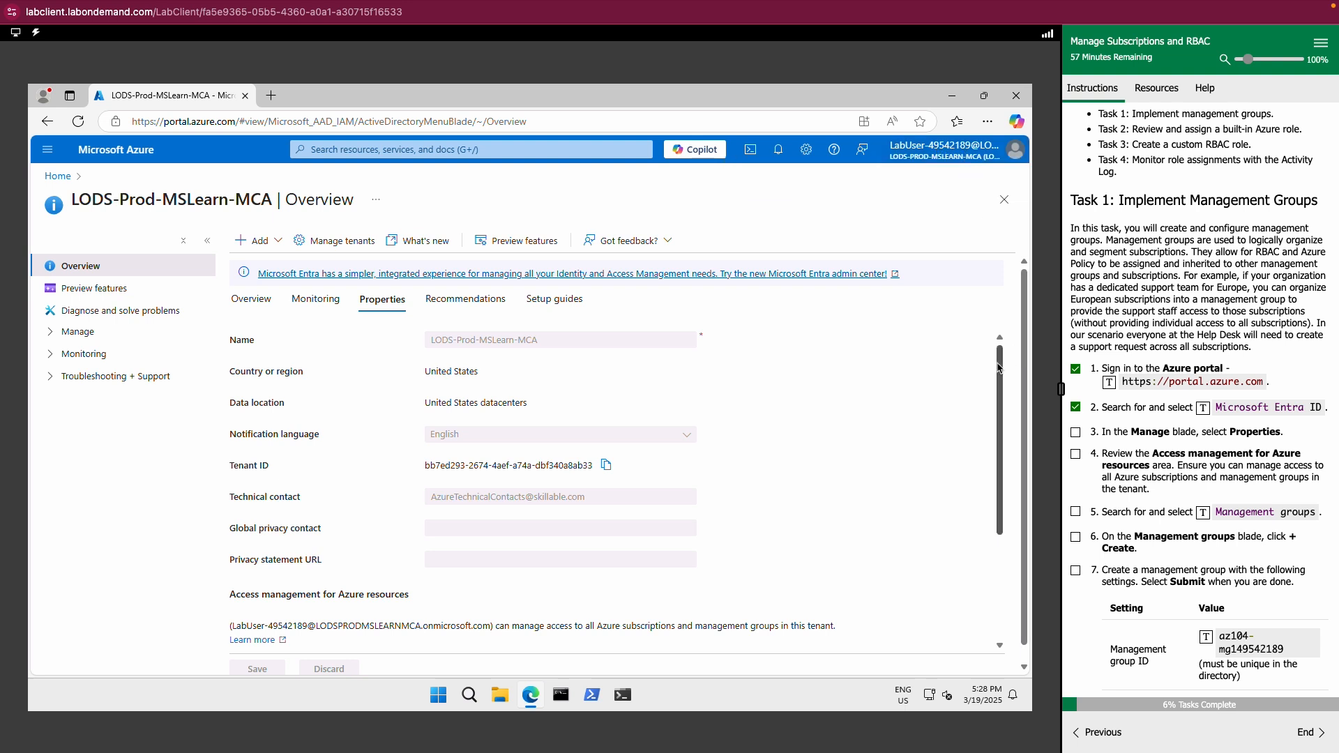
pyautogui.moveTo(1002, 369); pyautogui.dragTo(1002, 495)
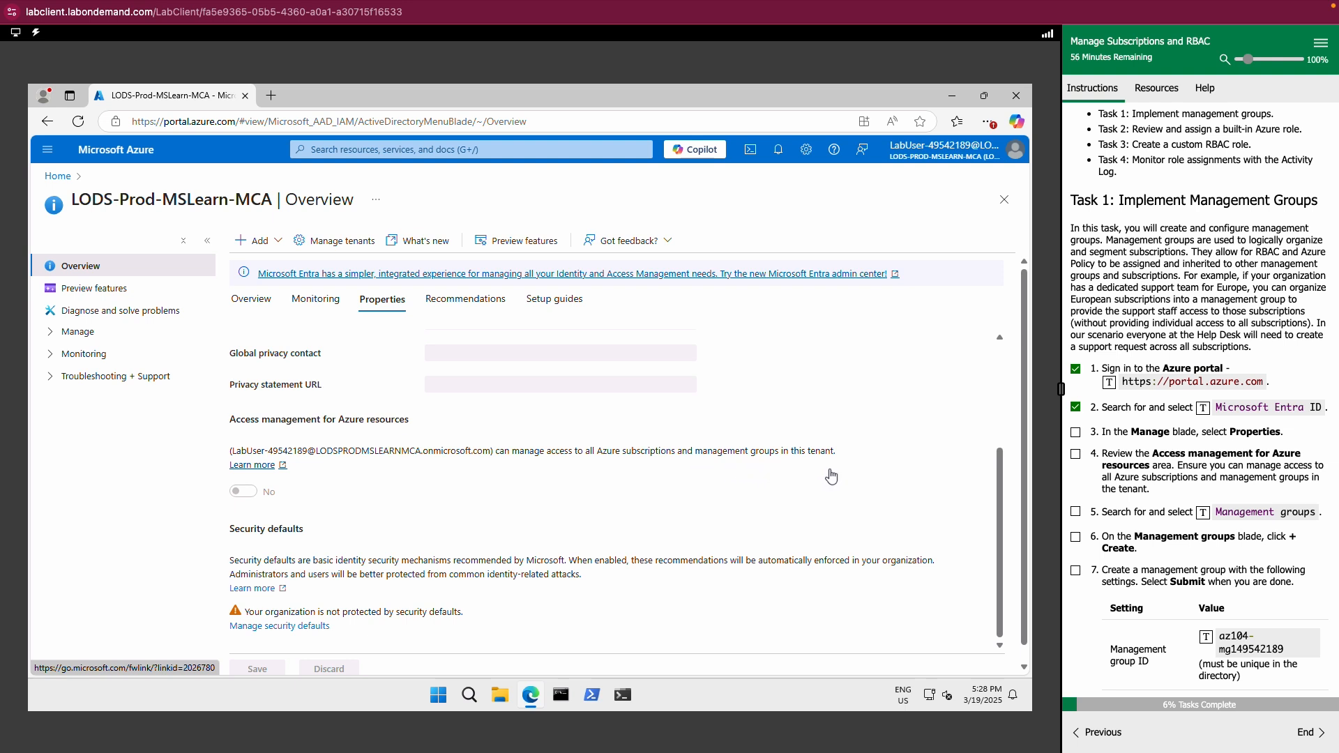
pyautogui.click(1076, 432)
pyautogui.click(1076, 455)
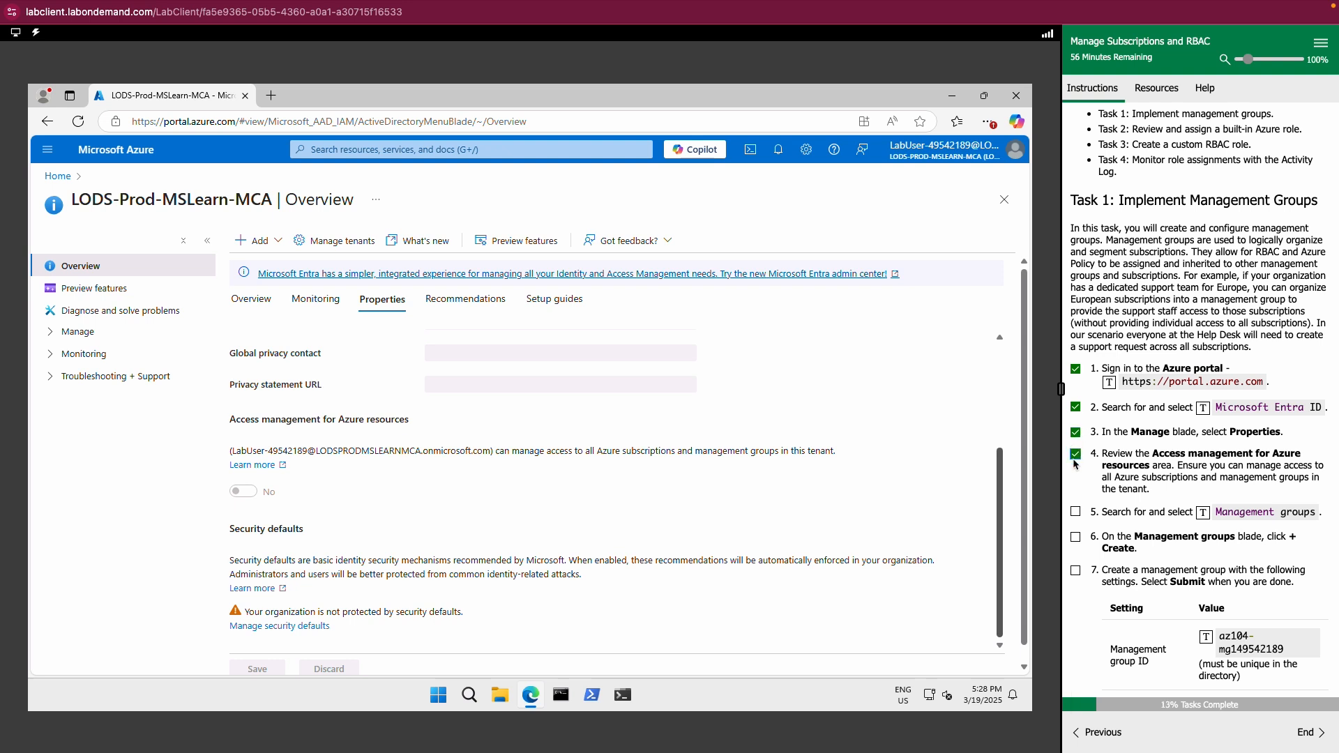
# - Search the portal for Management groups, open that service, and mark item 5 of Task 1 as complete
pyautogui.click(336, 150)
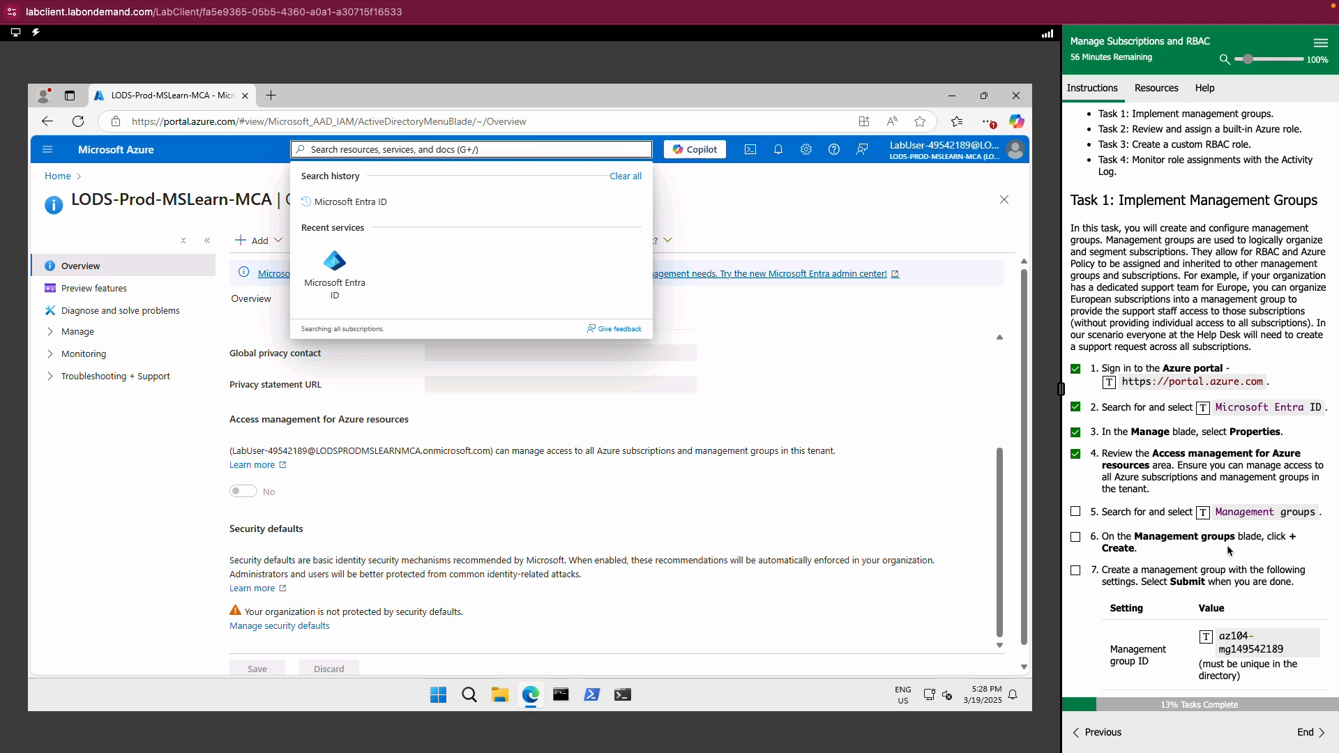
pyautogui.click(1205, 514)
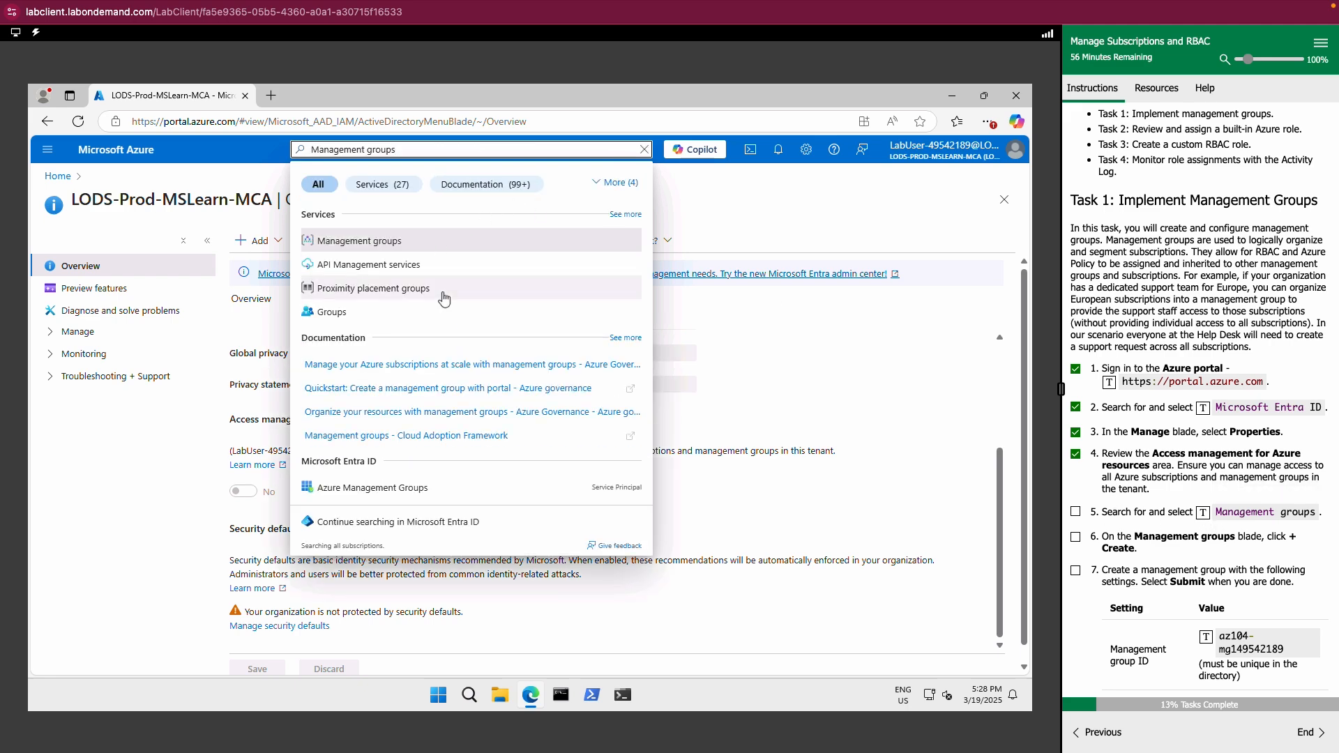
pyautogui.click(345, 241)
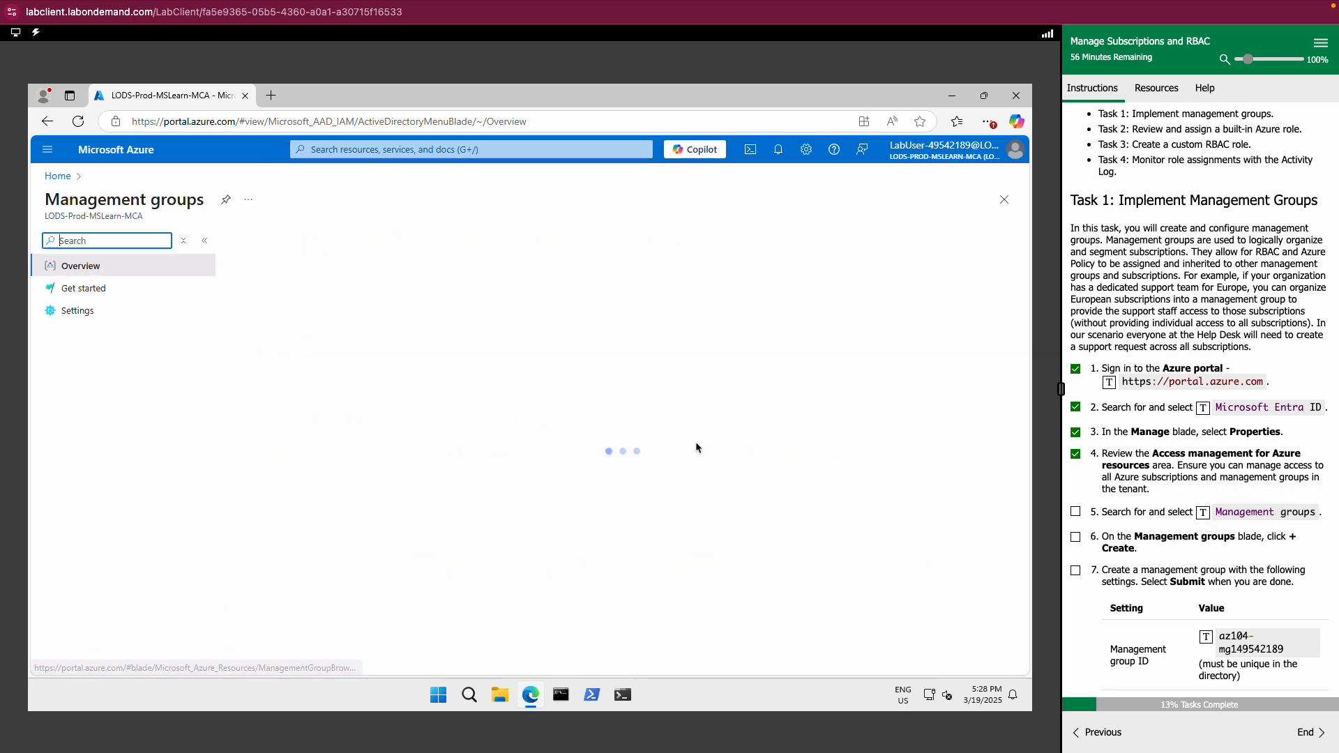
pyautogui.click(1075, 513)
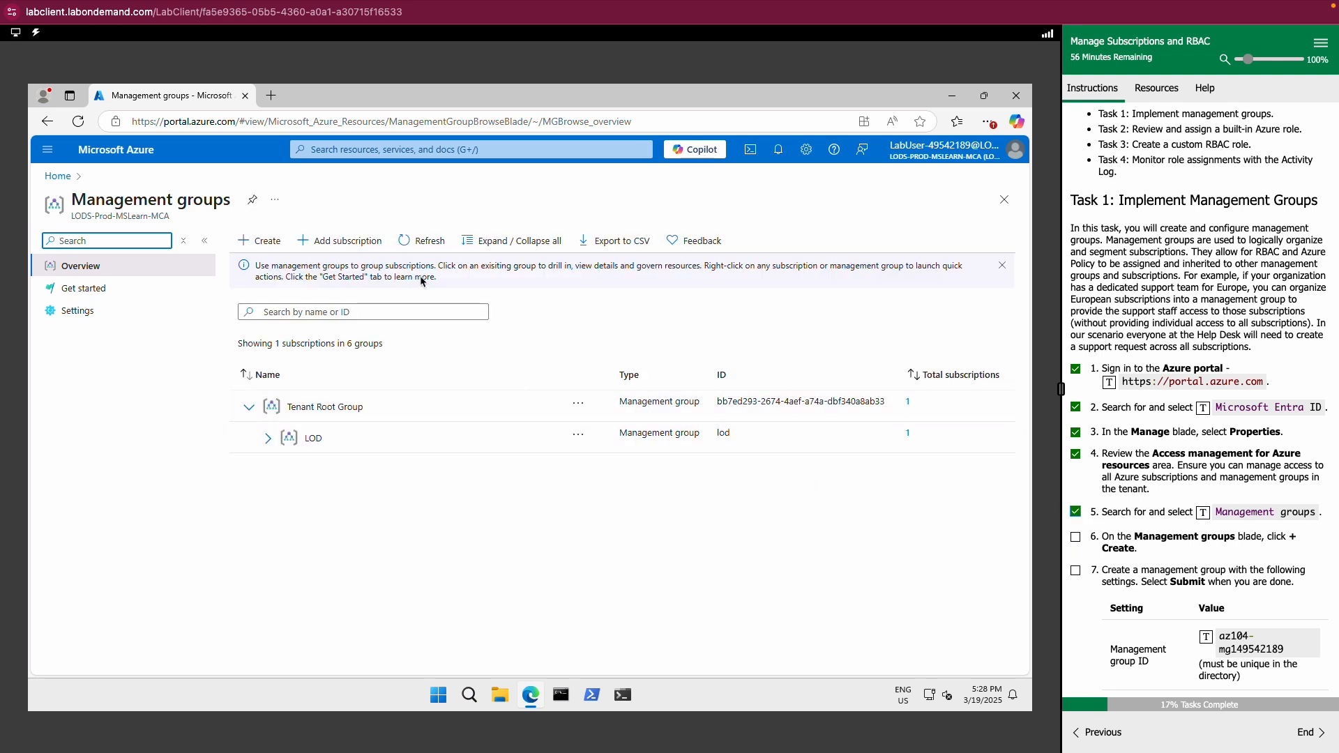
# - Create a management group with ID and display name az104-mg149542189, marking items 6 and 7 of Task 1 as complete
pyautogui.click(267, 241)
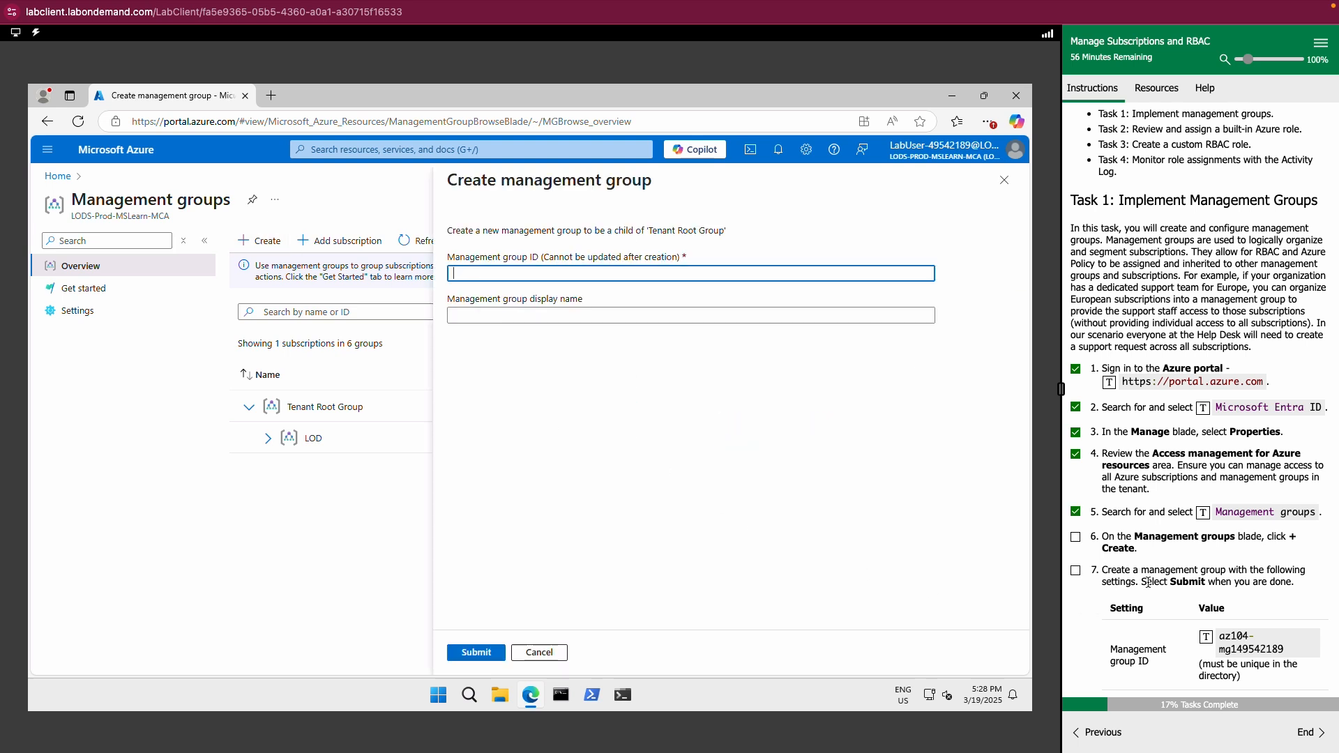
pyautogui.scroll(-3, 1149, 579)
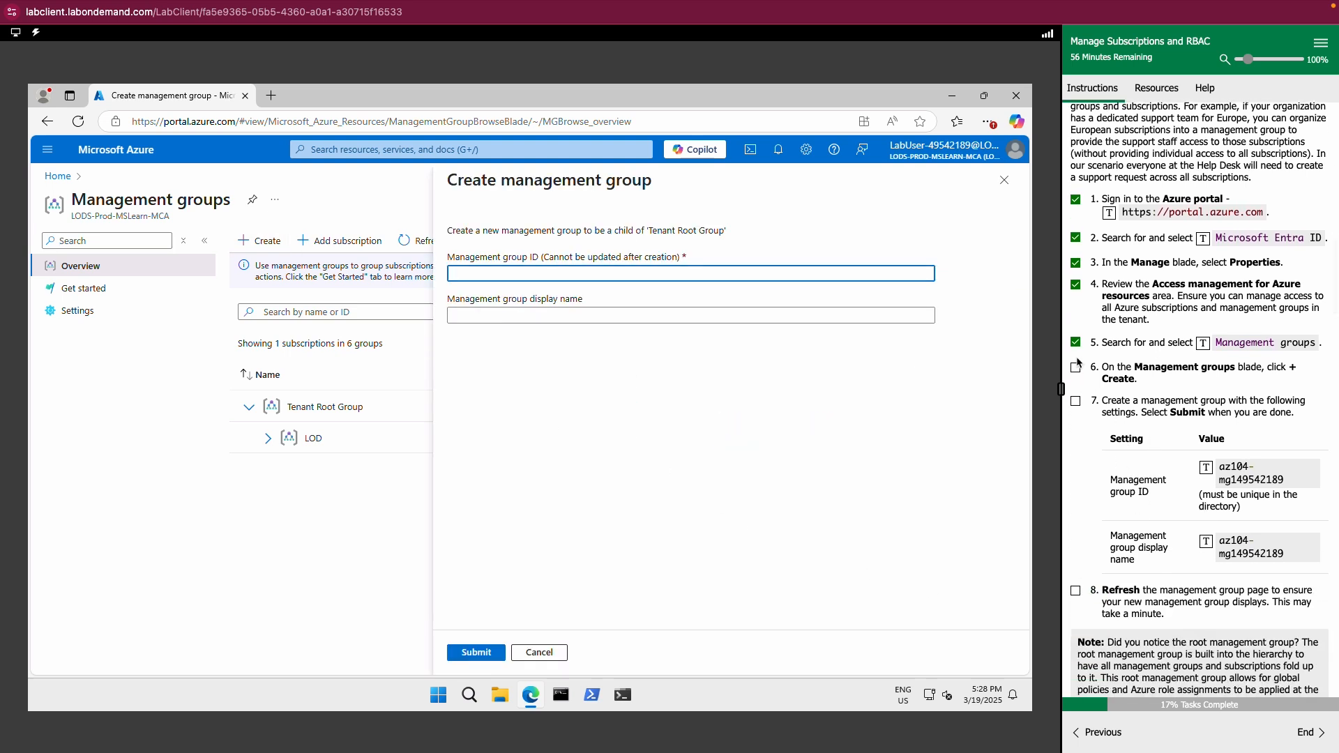
pyautogui.click(1076, 368)
pyautogui.click(1075, 402)
pyautogui.click(1206, 467)
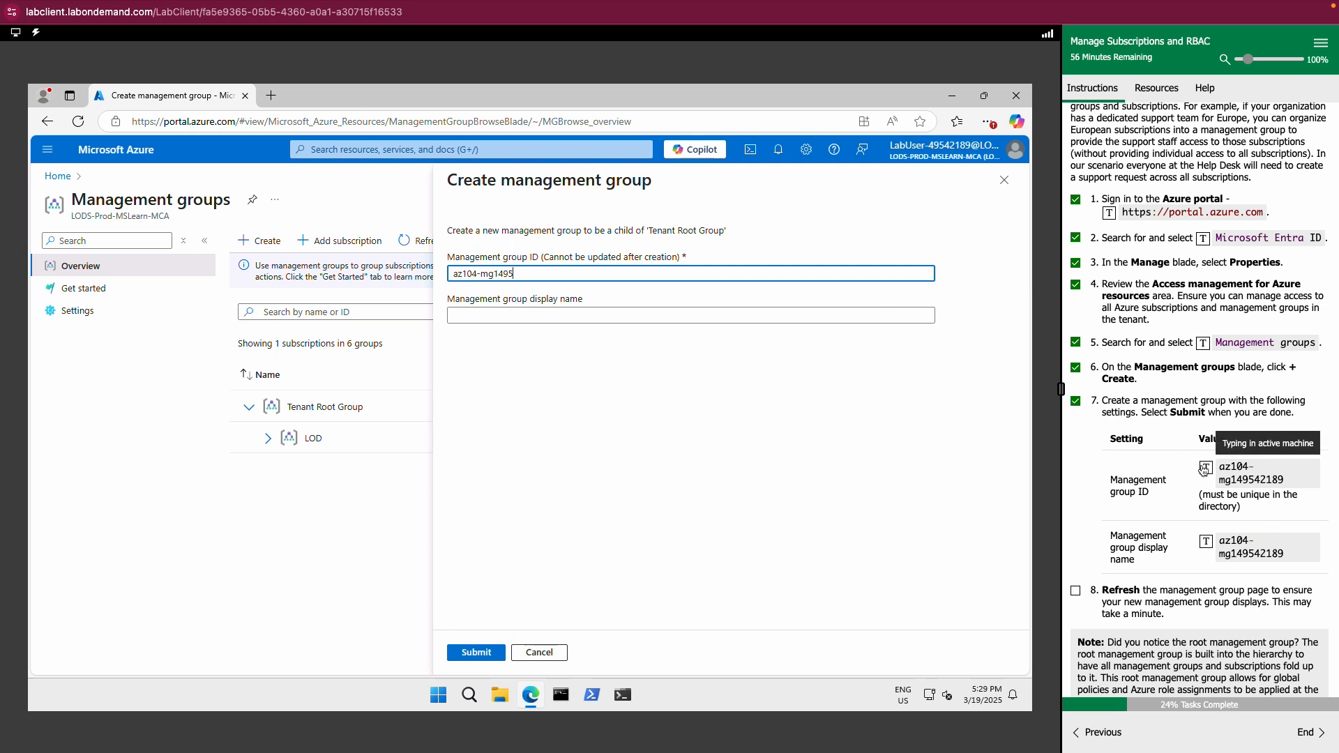
pyautogui.click(463, 311)
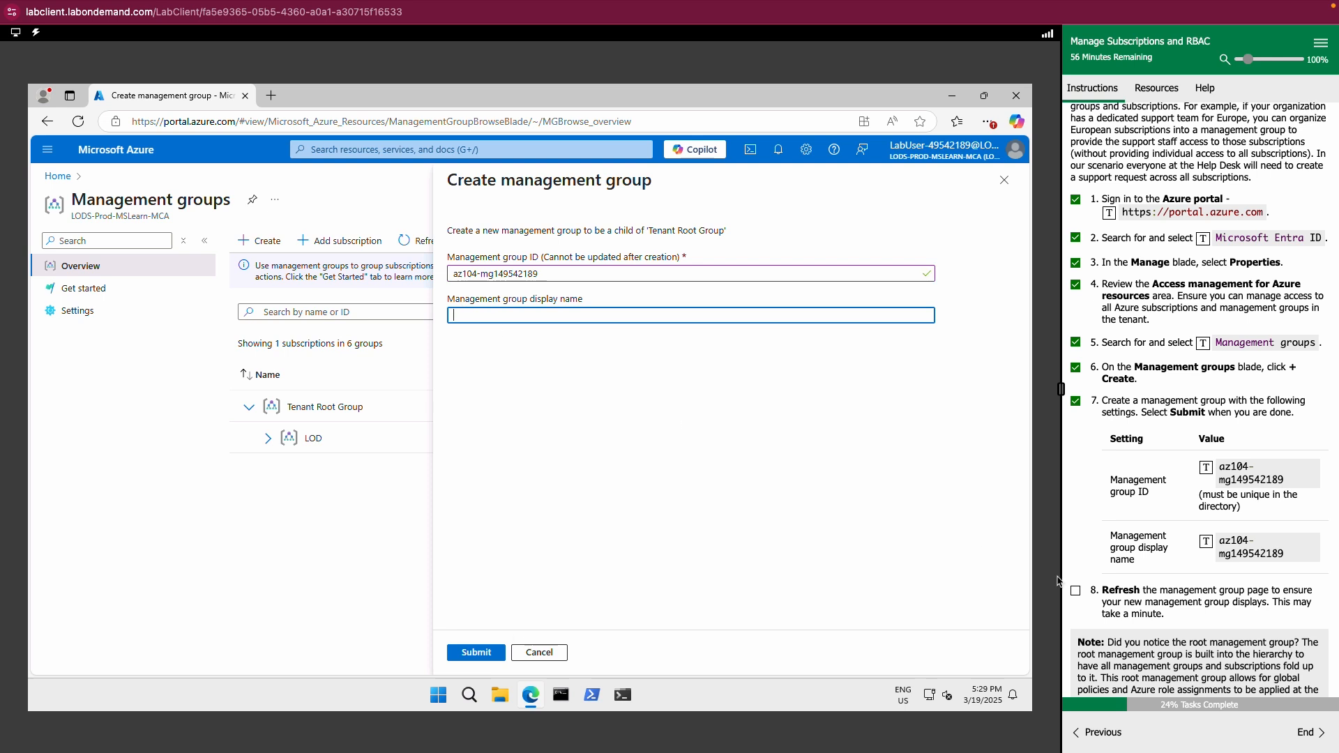
pyautogui.click(1207, 545)
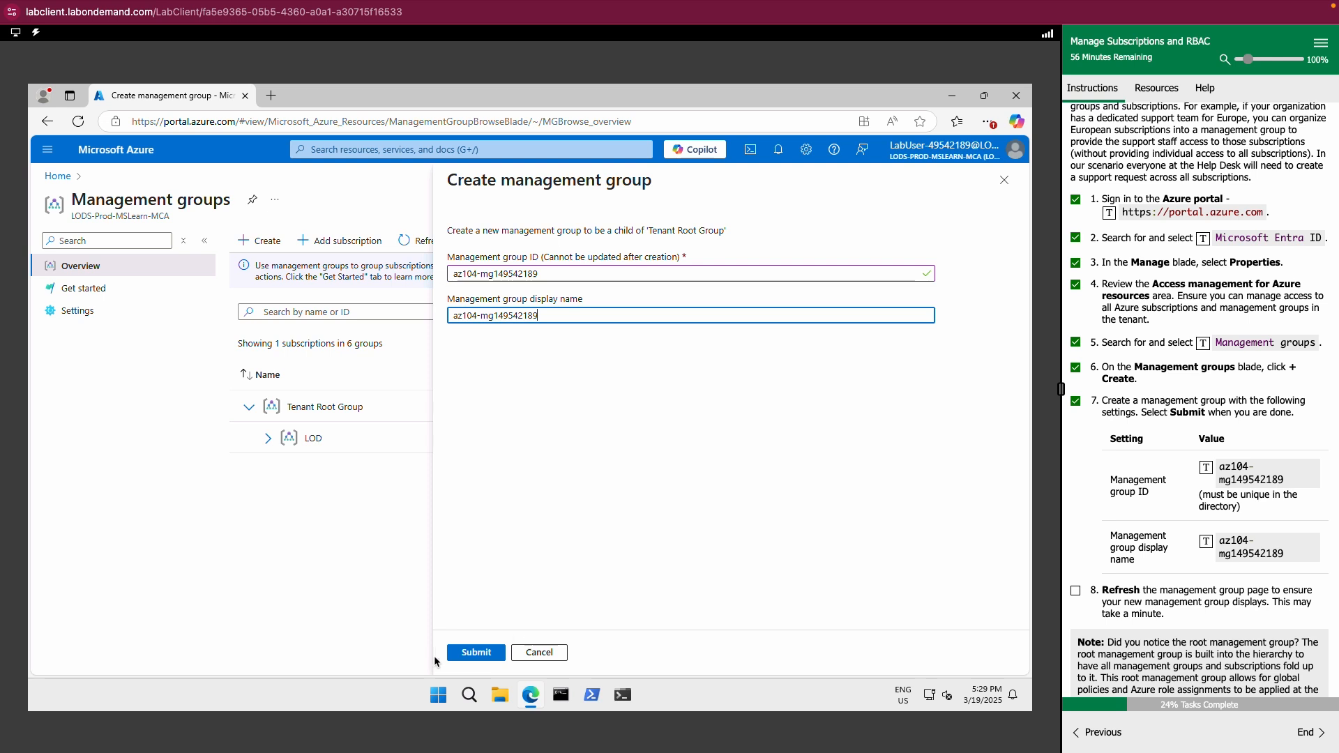
pyautogui.click(476, 653)
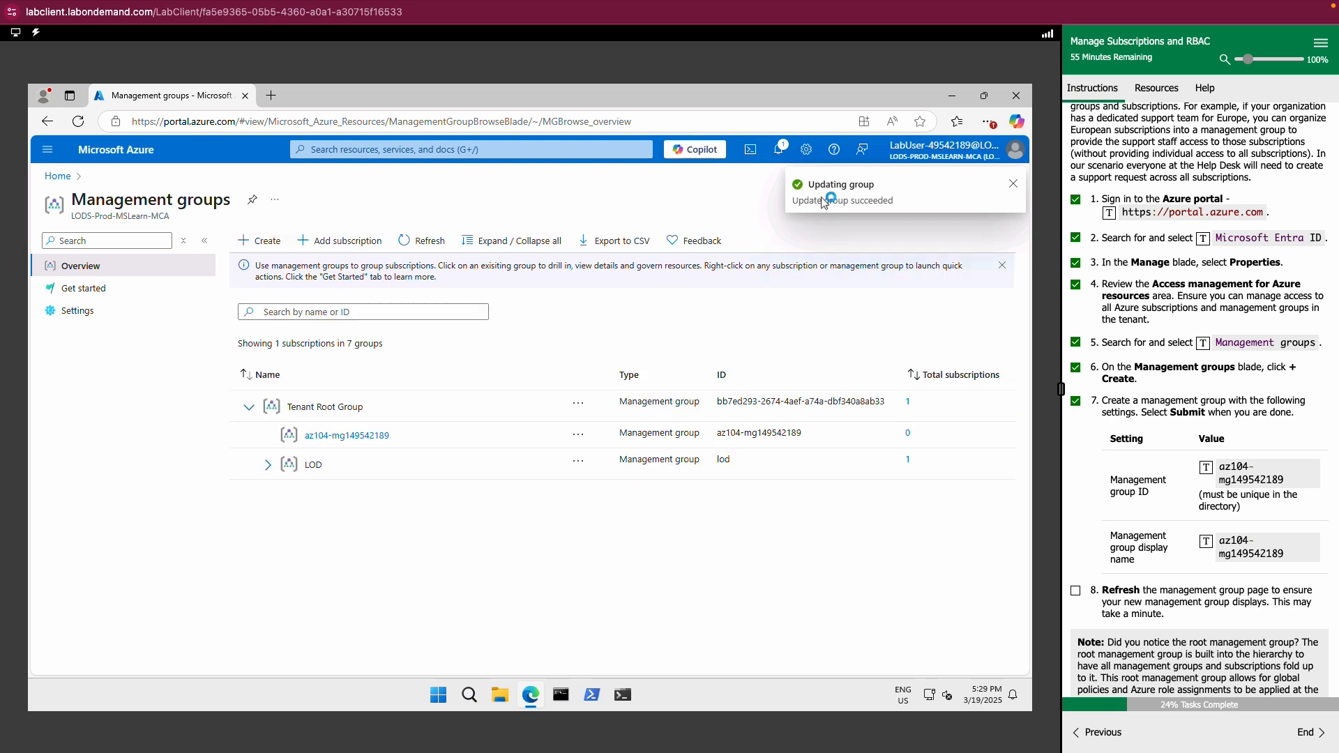
# - Refresh the management groups list, mark item 8 of Task 1 as complete, and advance the lab instructions to Task 2
pyautogui.click(428, 250)
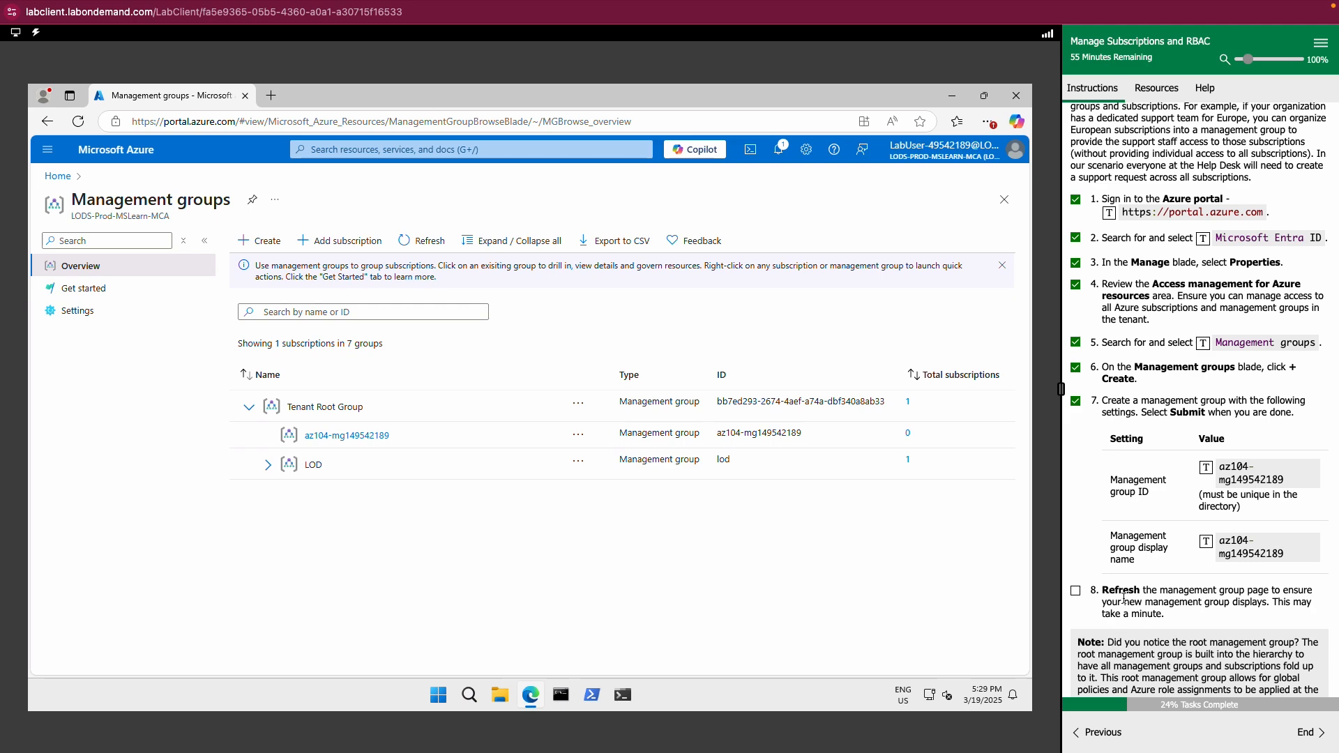
pyautogui.click(1077, 592)
pyautogui.scroll(-2, 1080, 602)
pyautogui.scroll(-4, 1080, 601)
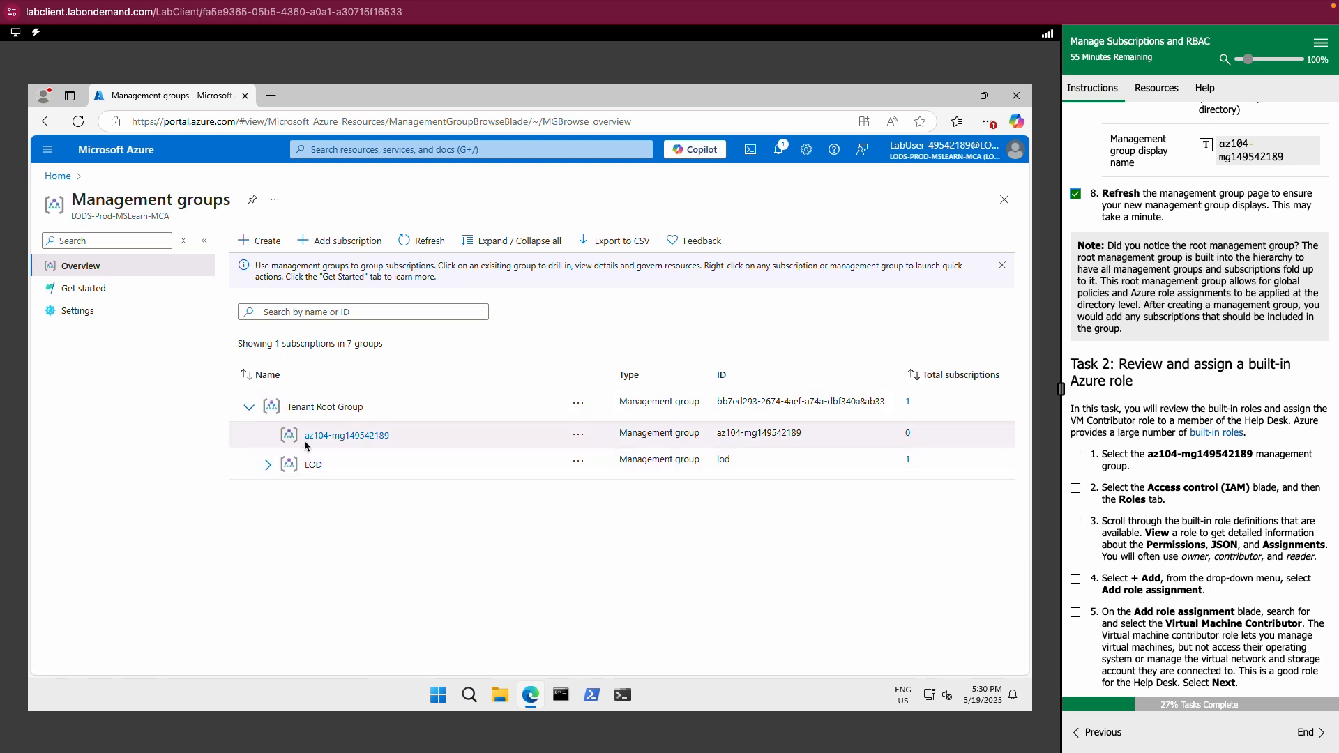
# - Open Access control (IAM) for the az104-mg149542189 management group and review the built-in role definitions under Roles
pyautogui.click(325, 437)
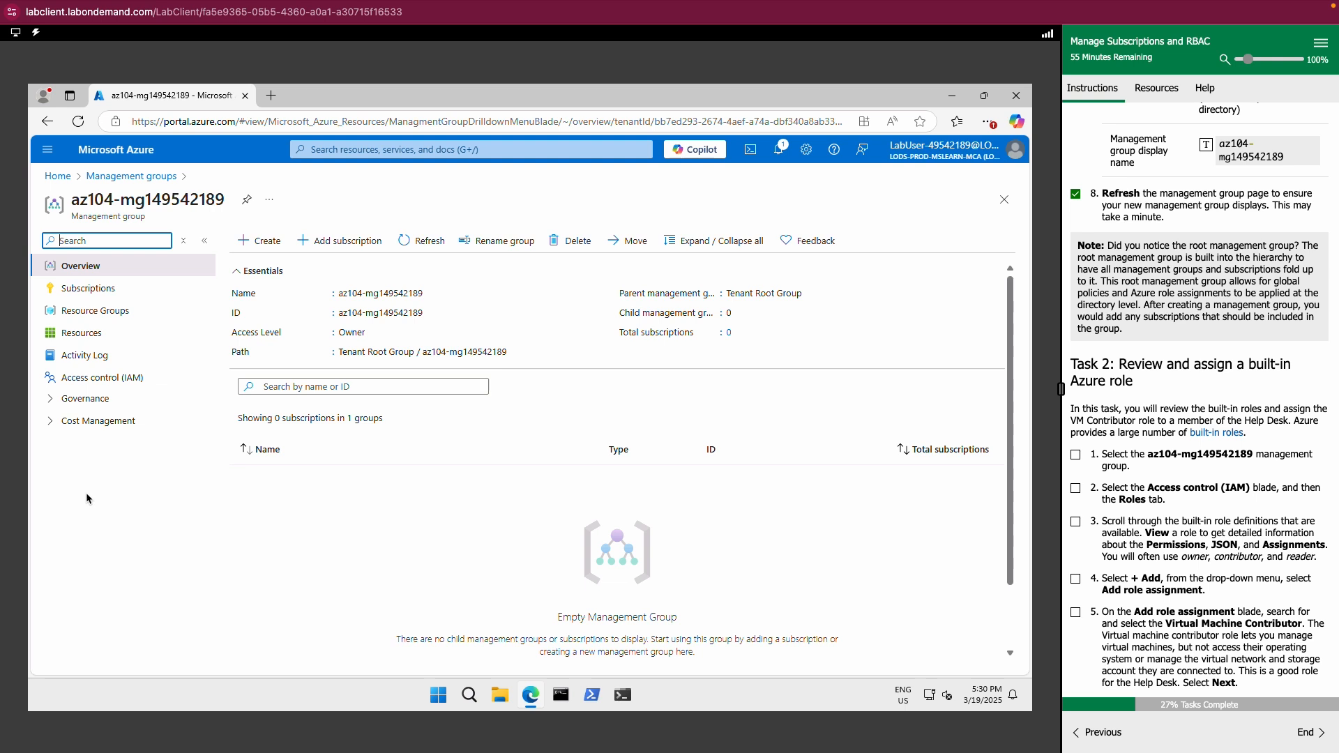
pyautogui.click(120, 385)
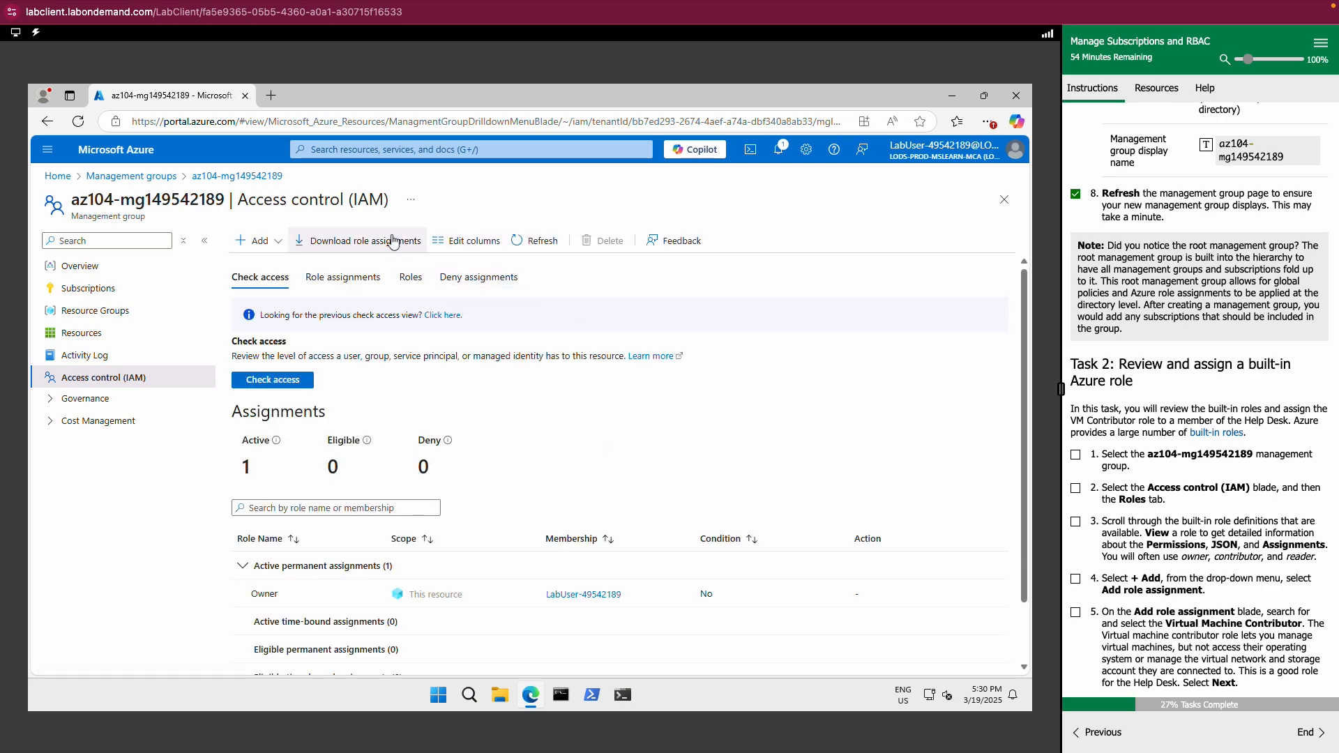
pyautogui.click(413, 289)
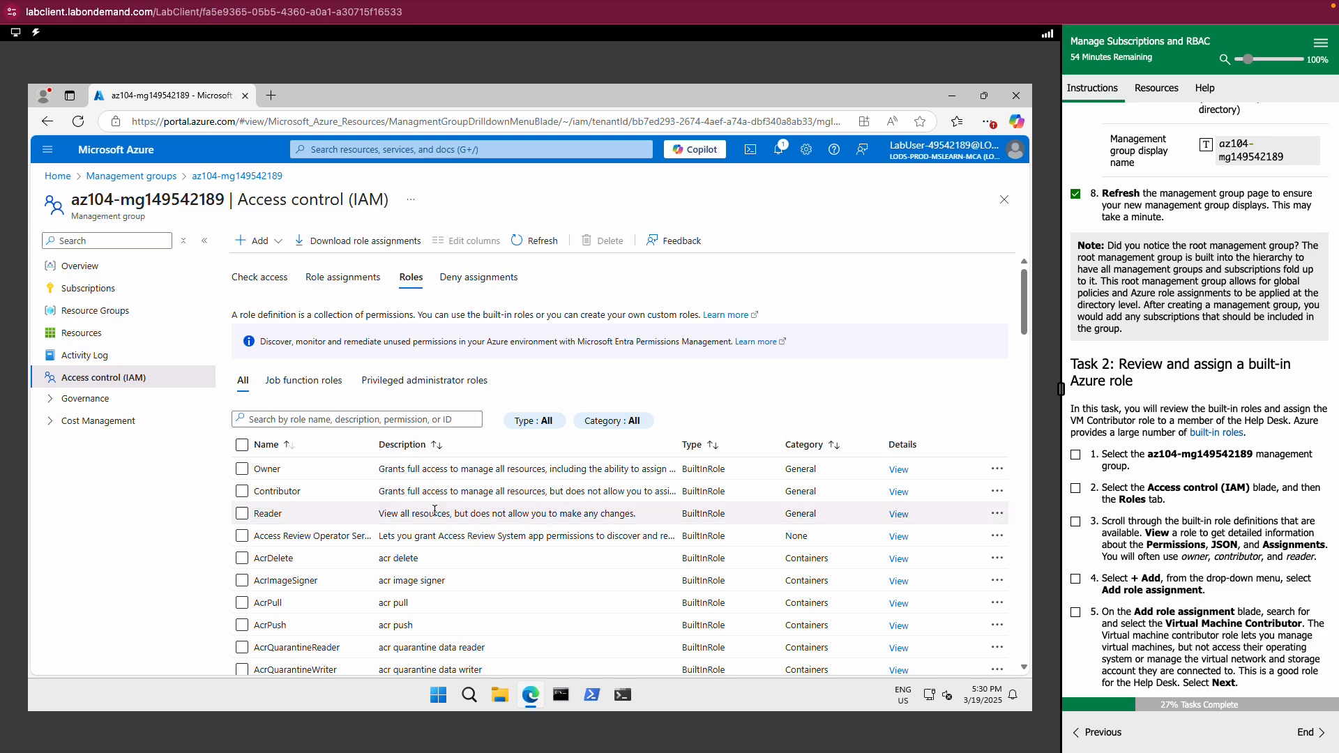
pyautogui.scroll(-10, 435, 510)
pyautogui.scroll(-10, 434, 511)
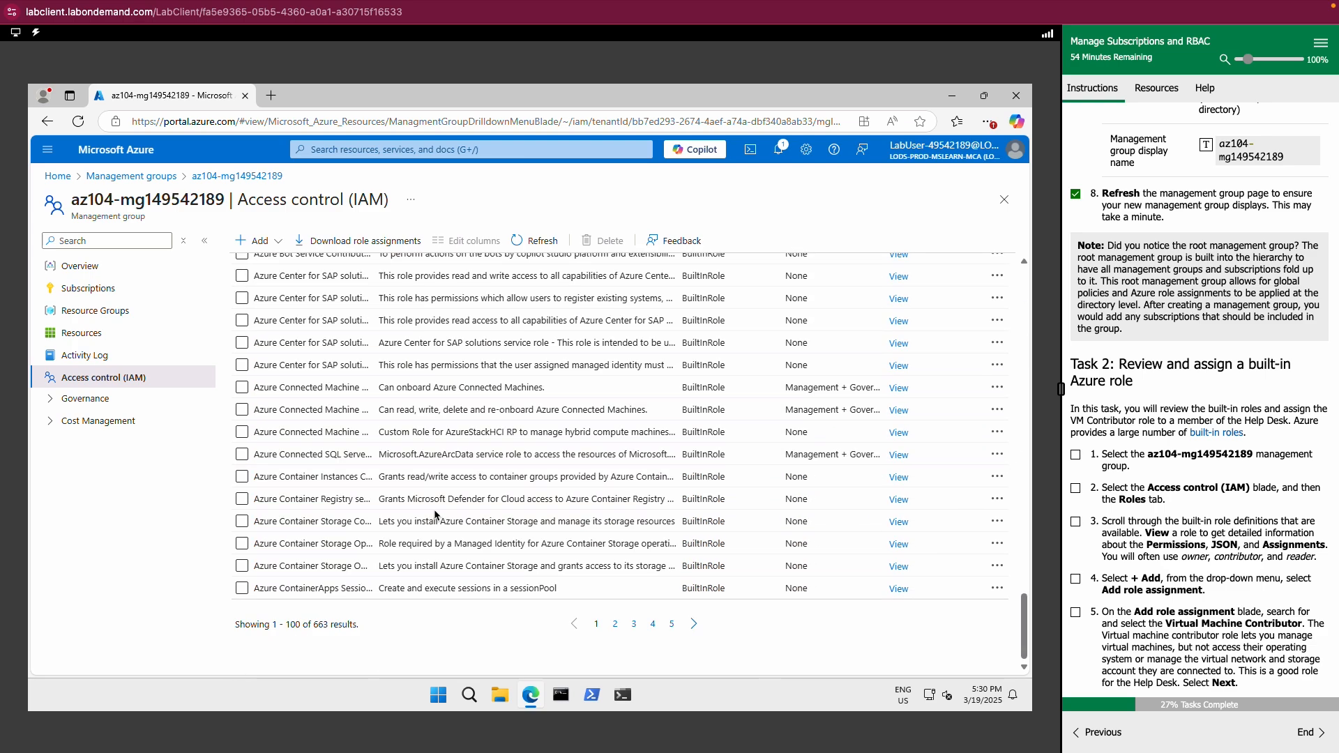
pyautogui.scroll(10, 476, 522)
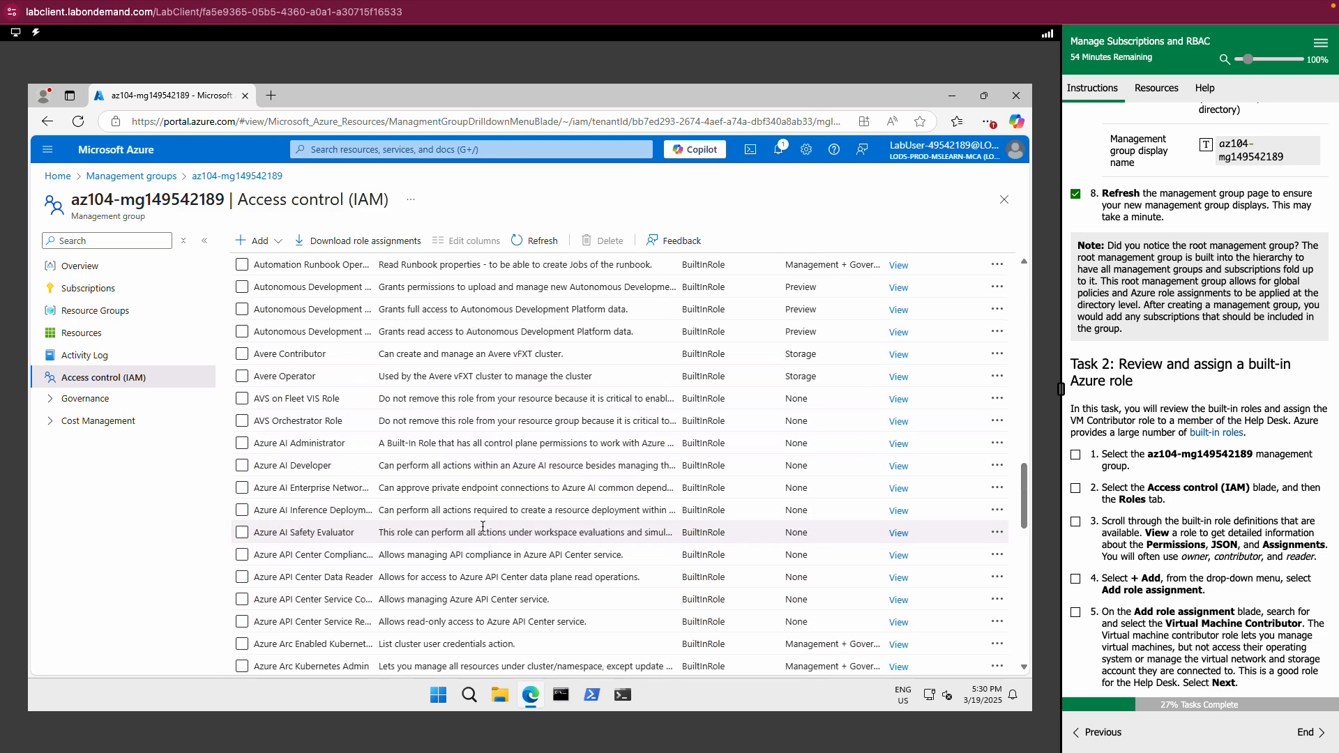
pyautogui.scroll(-10, 481, 527)
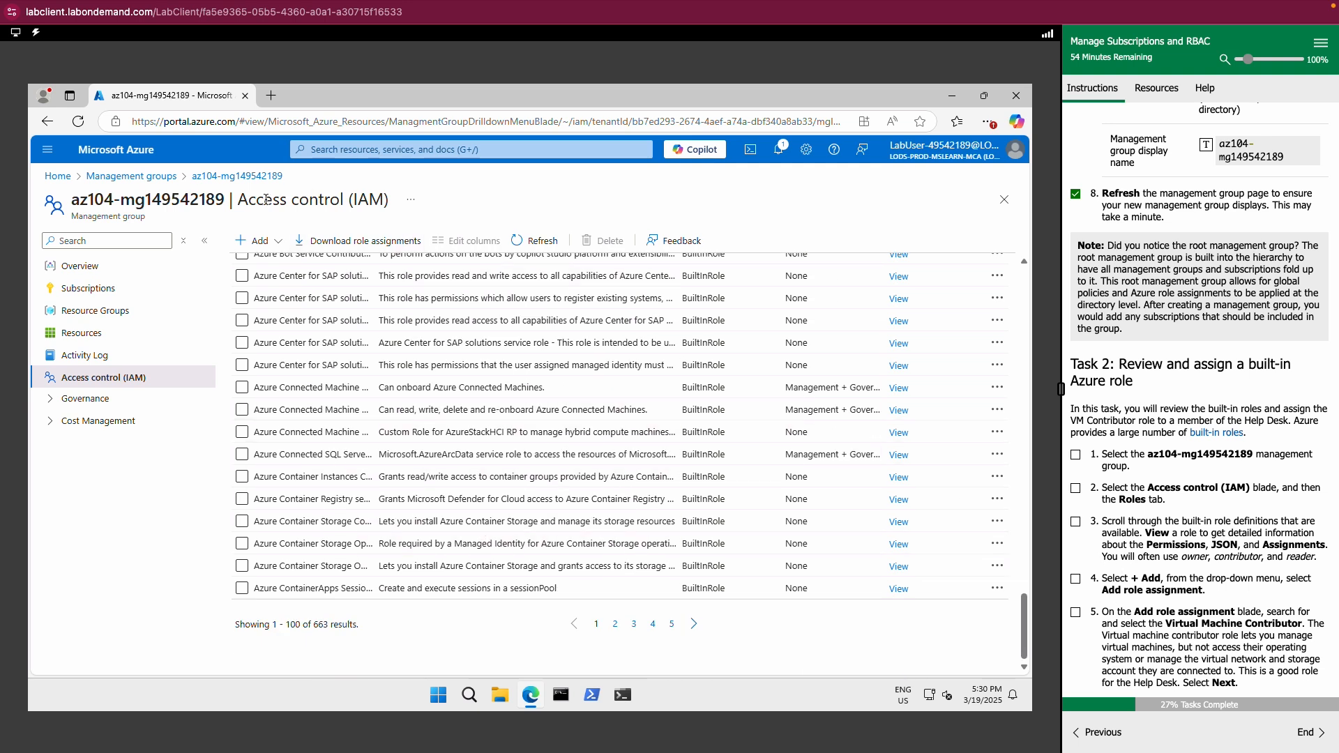
# - Start adding a role assignment for the management group and search for and select the Virtual Machine Contributor role
pyautogui.click(257, 240)
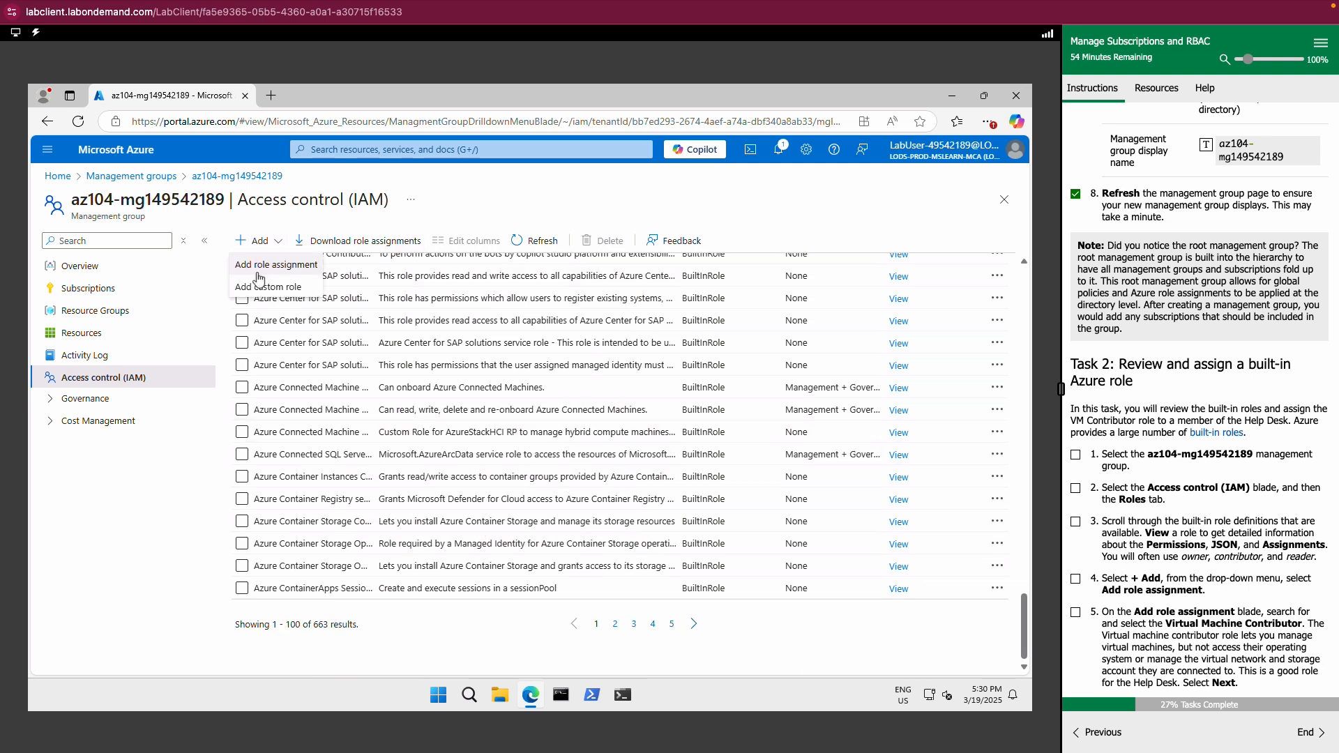
pyautogui.click(265, 268)
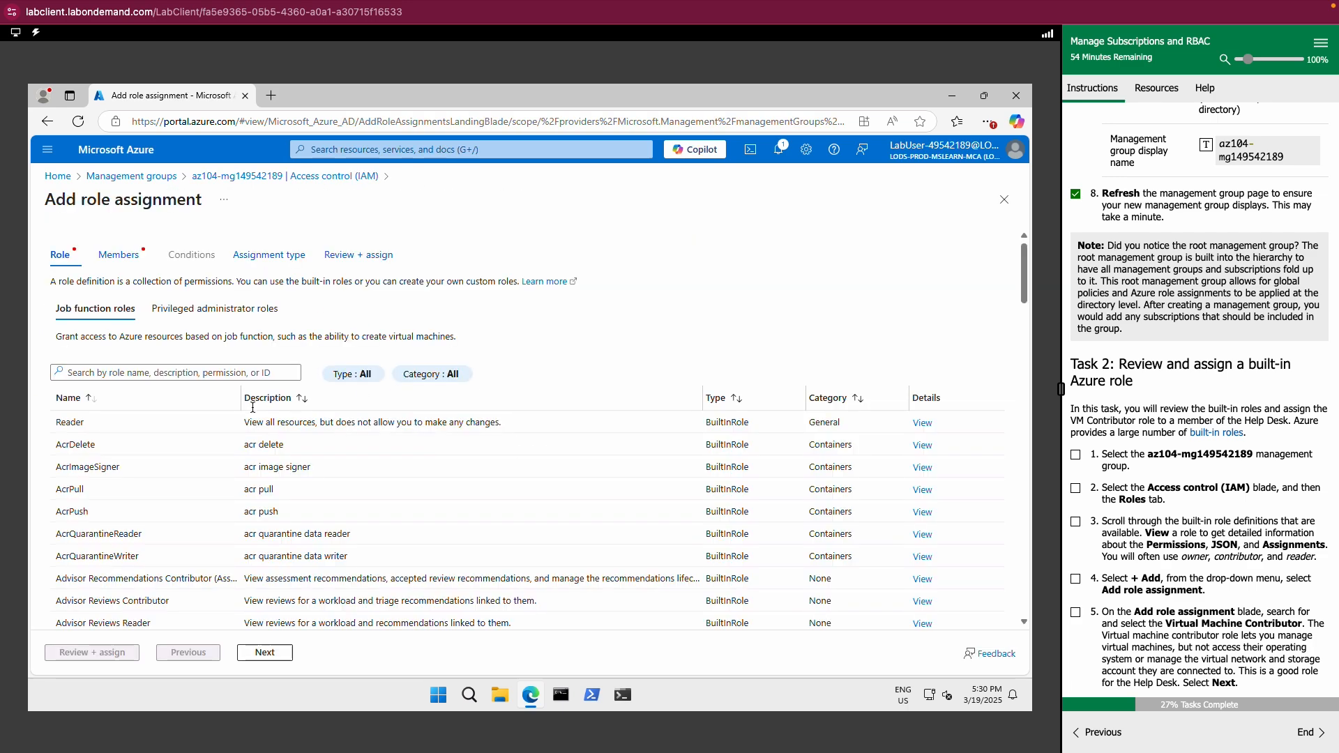
pyautogui.scroll(-1, 1149, 621)
pyautogui.scroll(-2, 1149, 620)
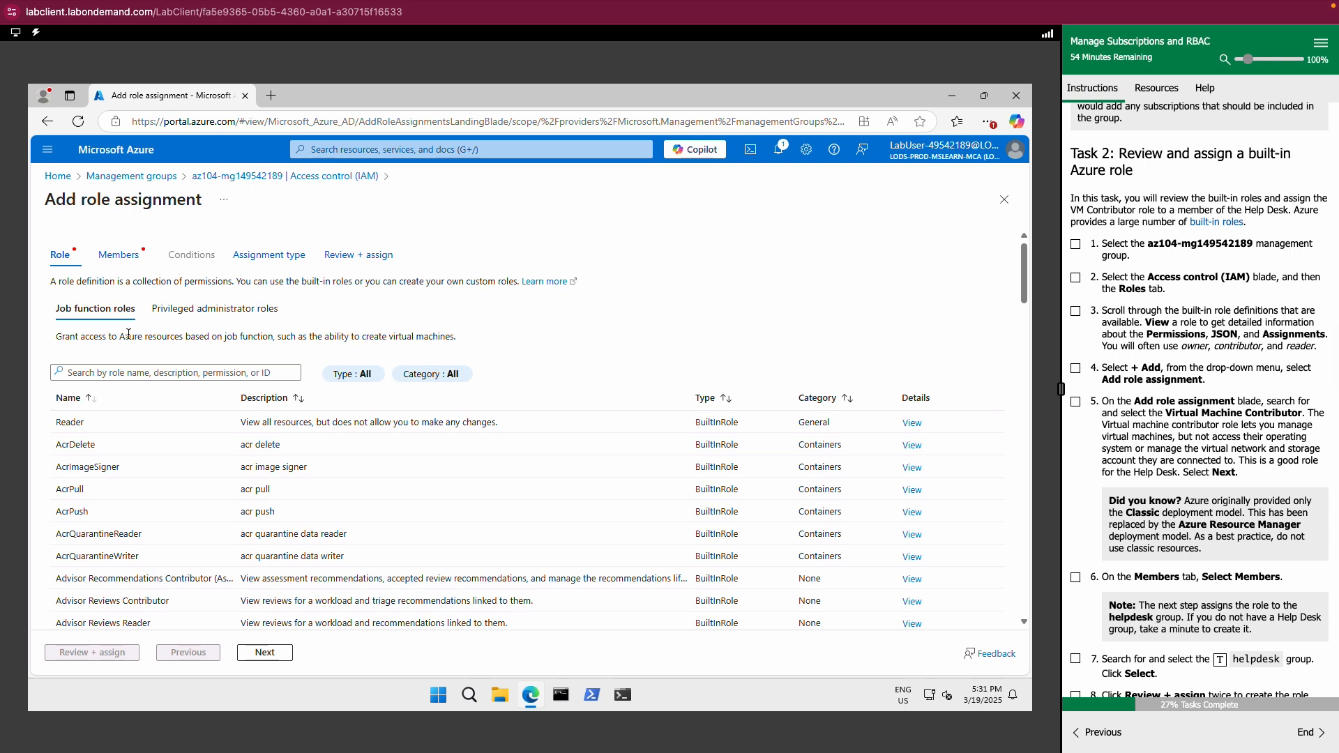
pyautogui.click(128, 374)
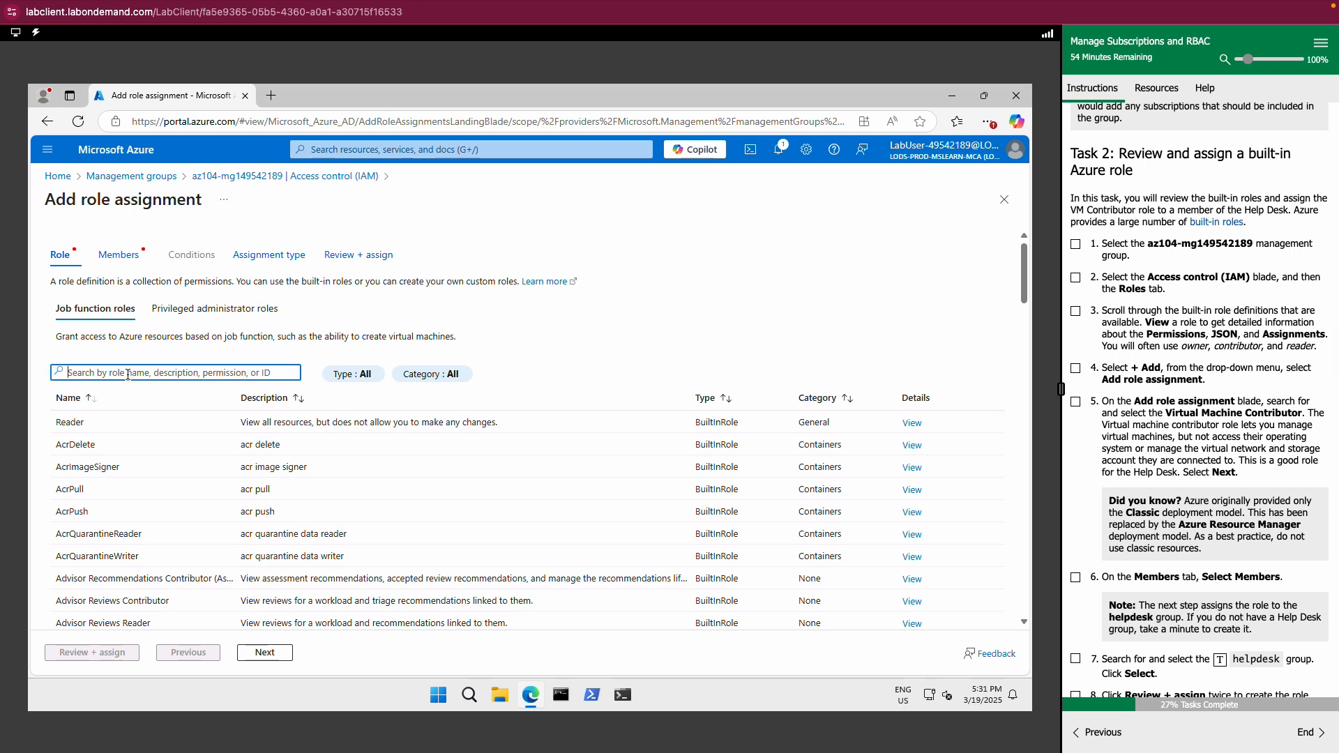
pyautogui.write('virtu')
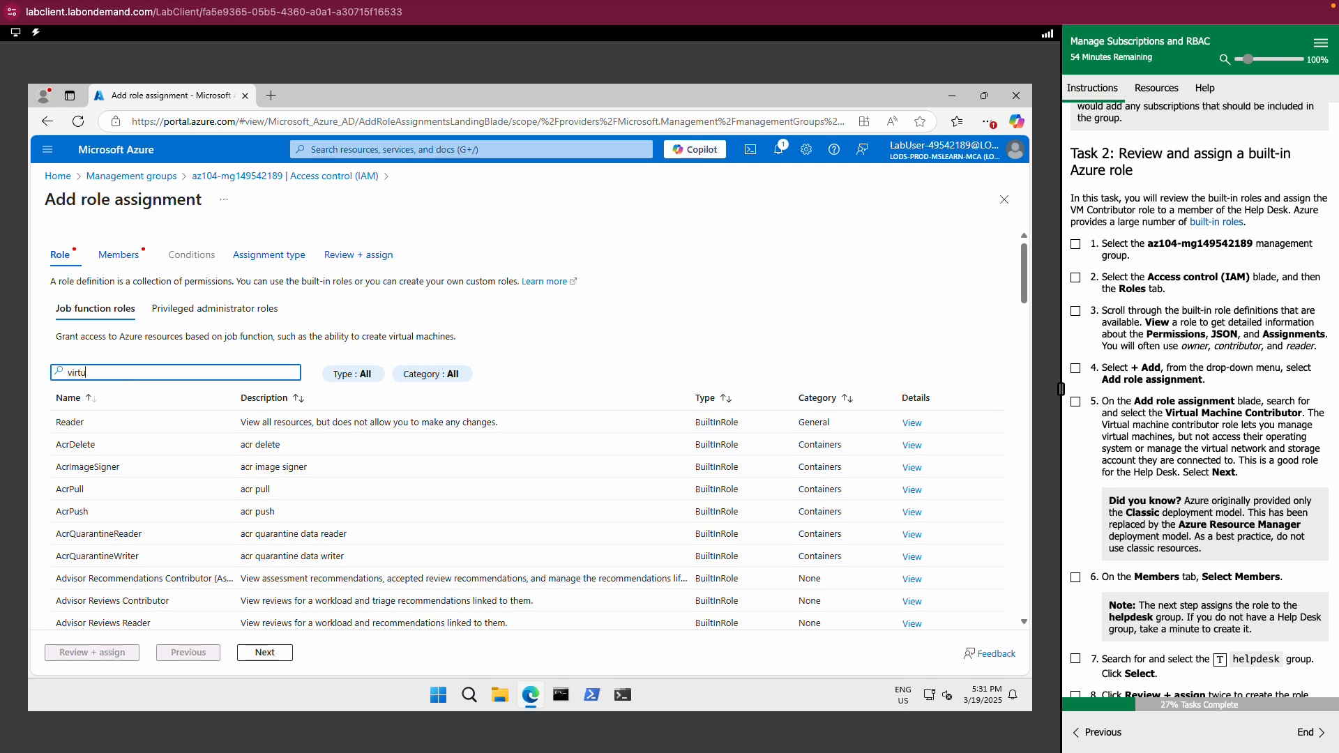
pyautogui.write('al MAc')
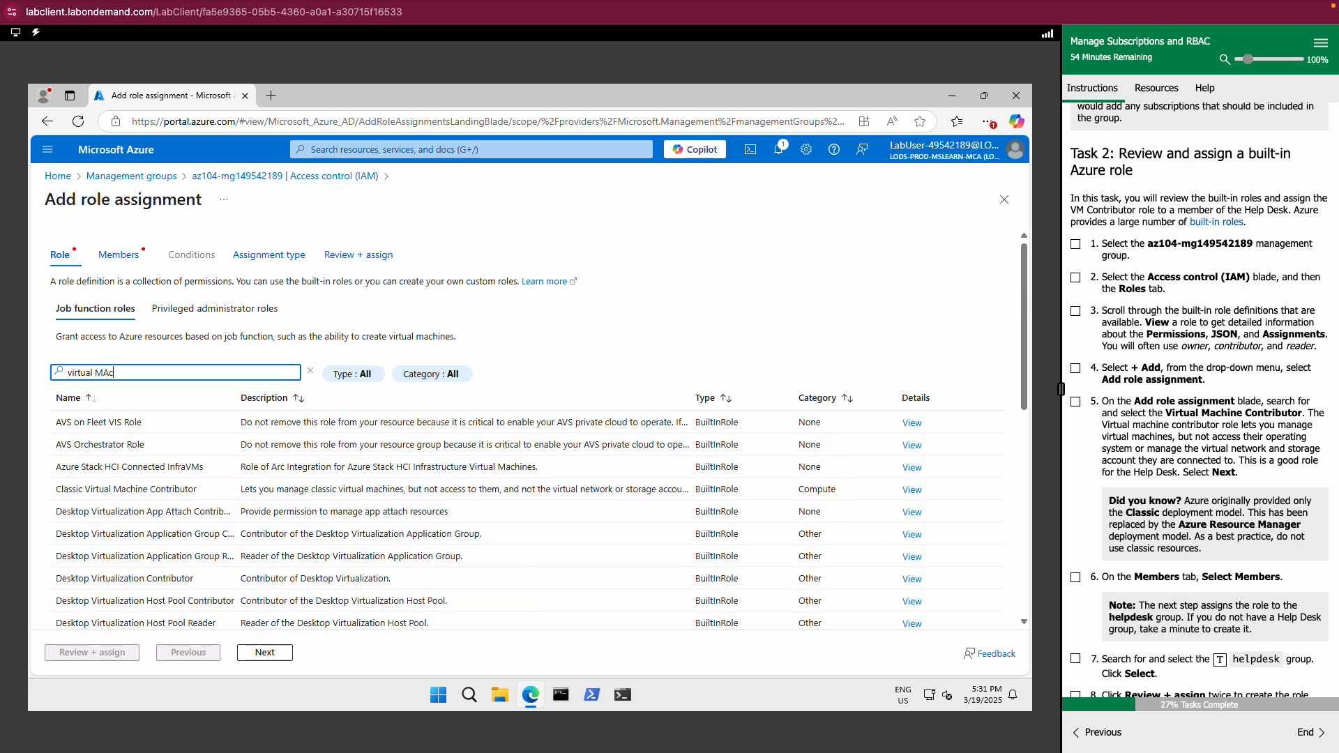
pyautogui.write('hine Contribu')
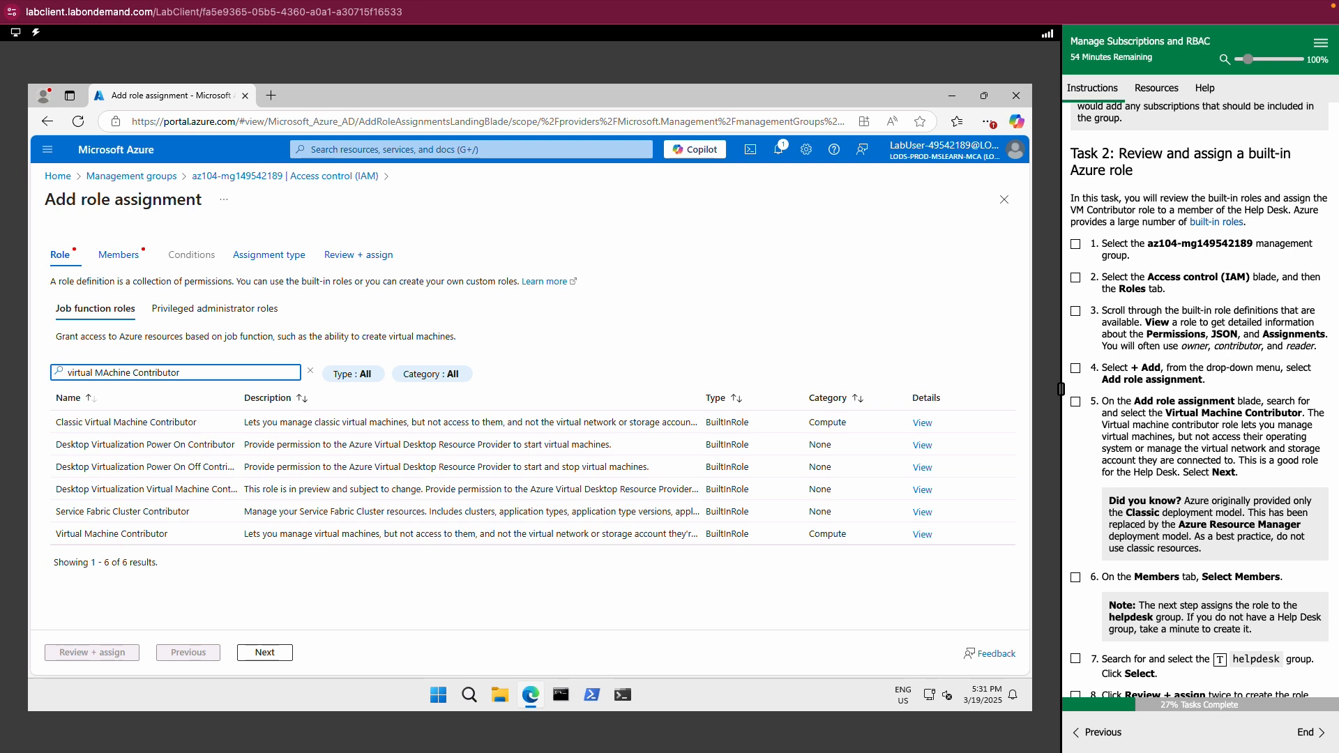
pyautogui.write('tor')
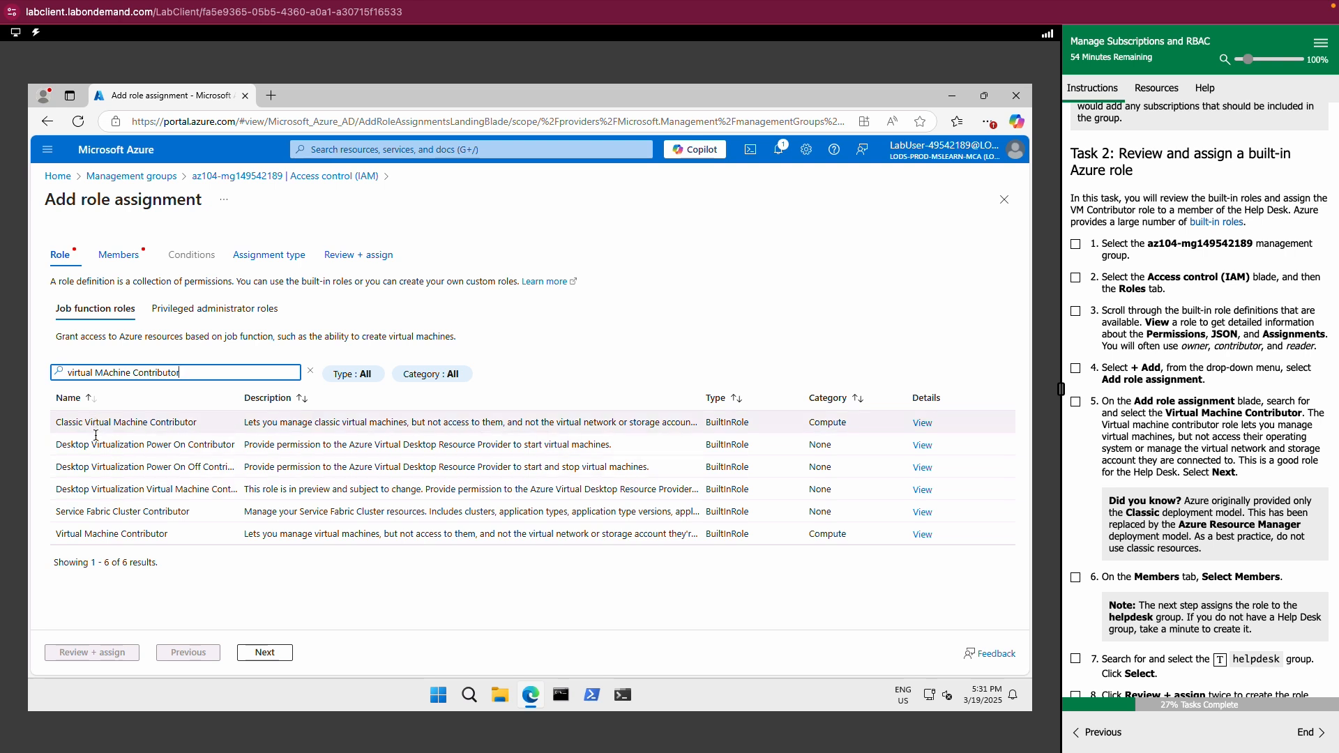
pyautogui.click(129, 536)
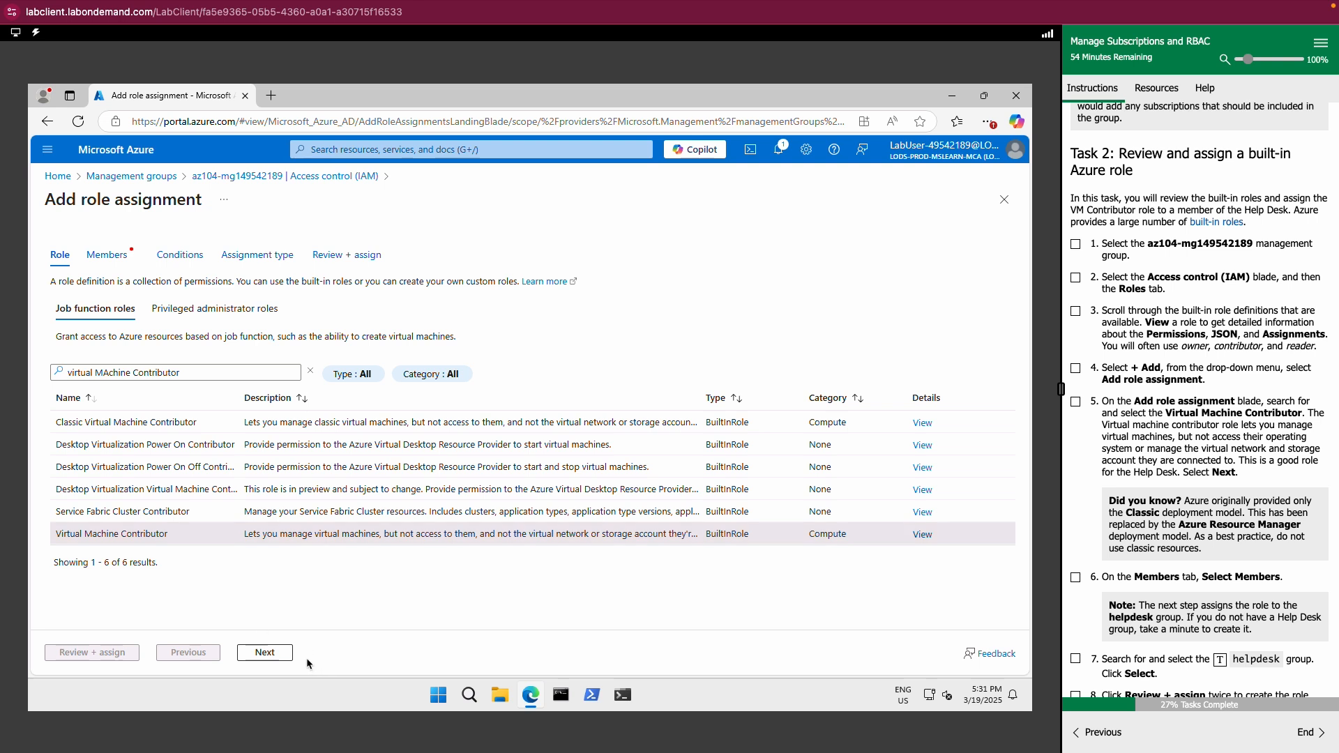
# - Search the members for "help", add HELP DESK GROUP AD, and create the Virtual Machine Contributor role assignment
pyautogui.click(273, 656)
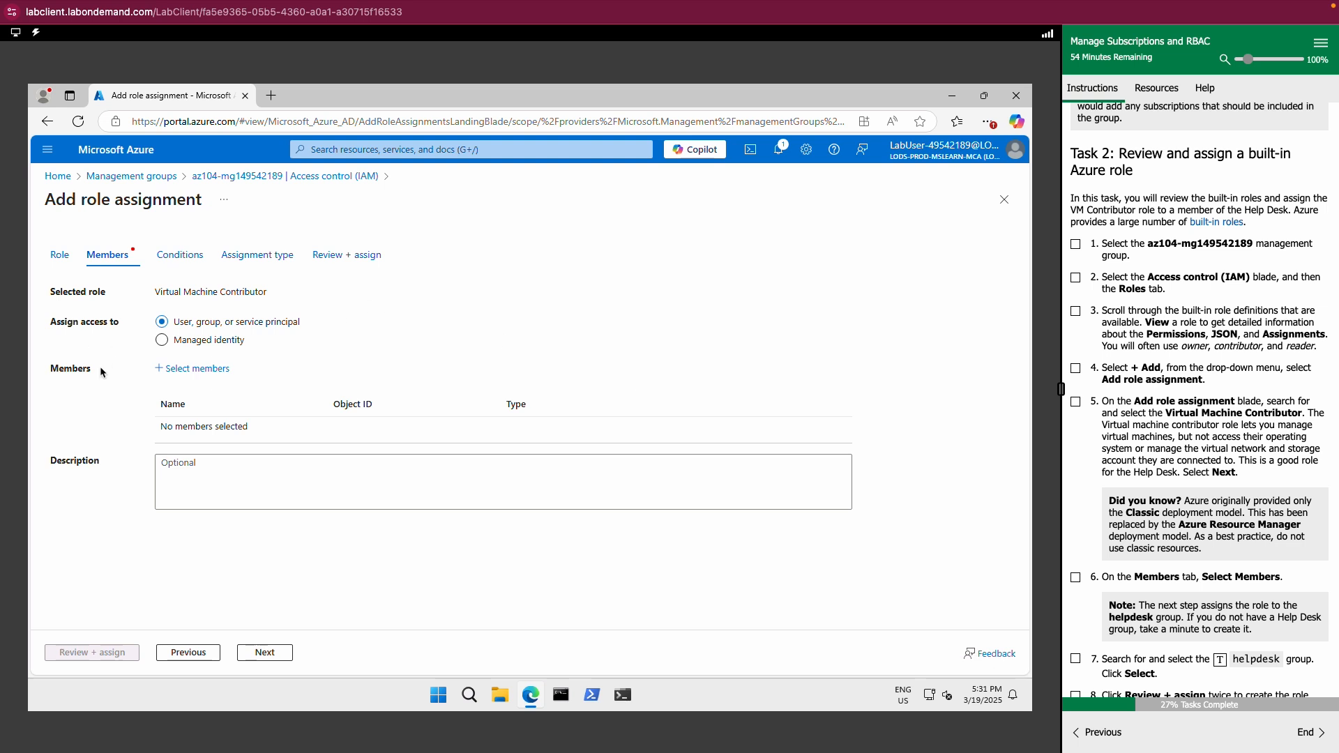
pyautogui.click(197, 370)
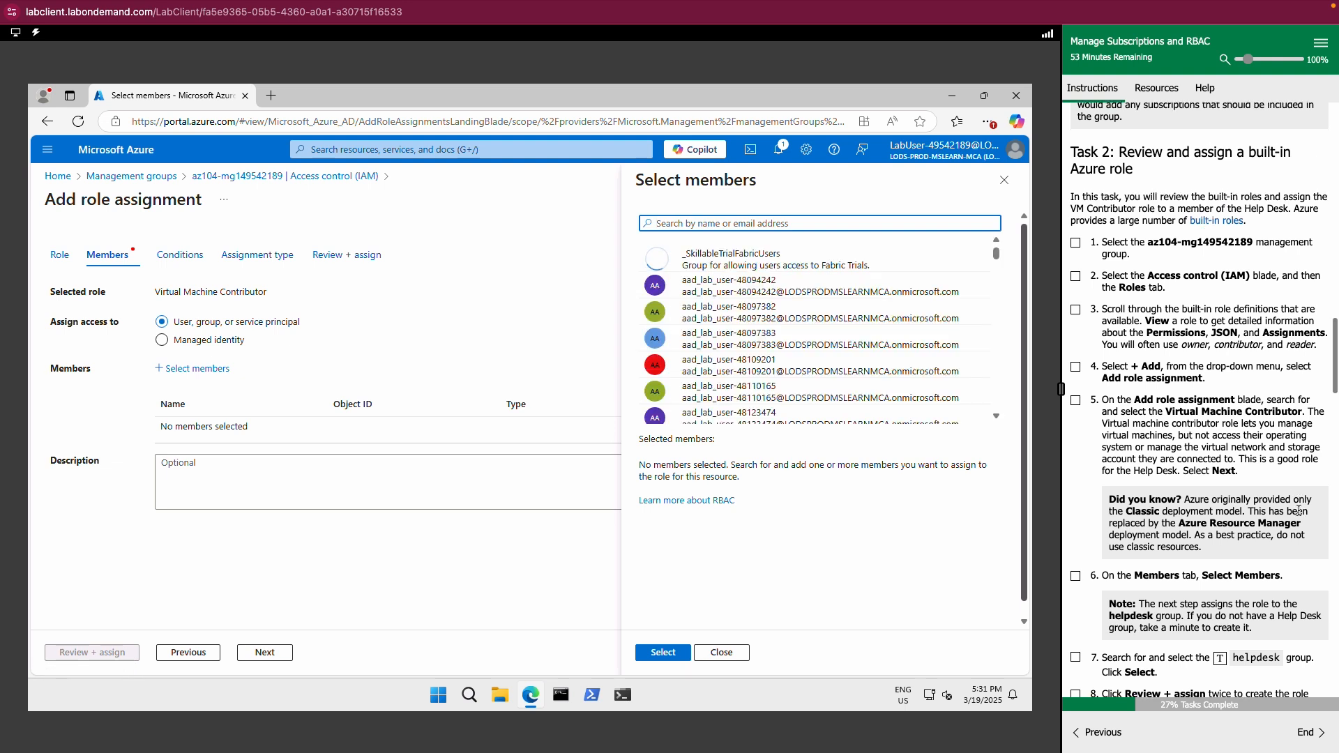
pyautogui.scroll(-2, 1299, 512)
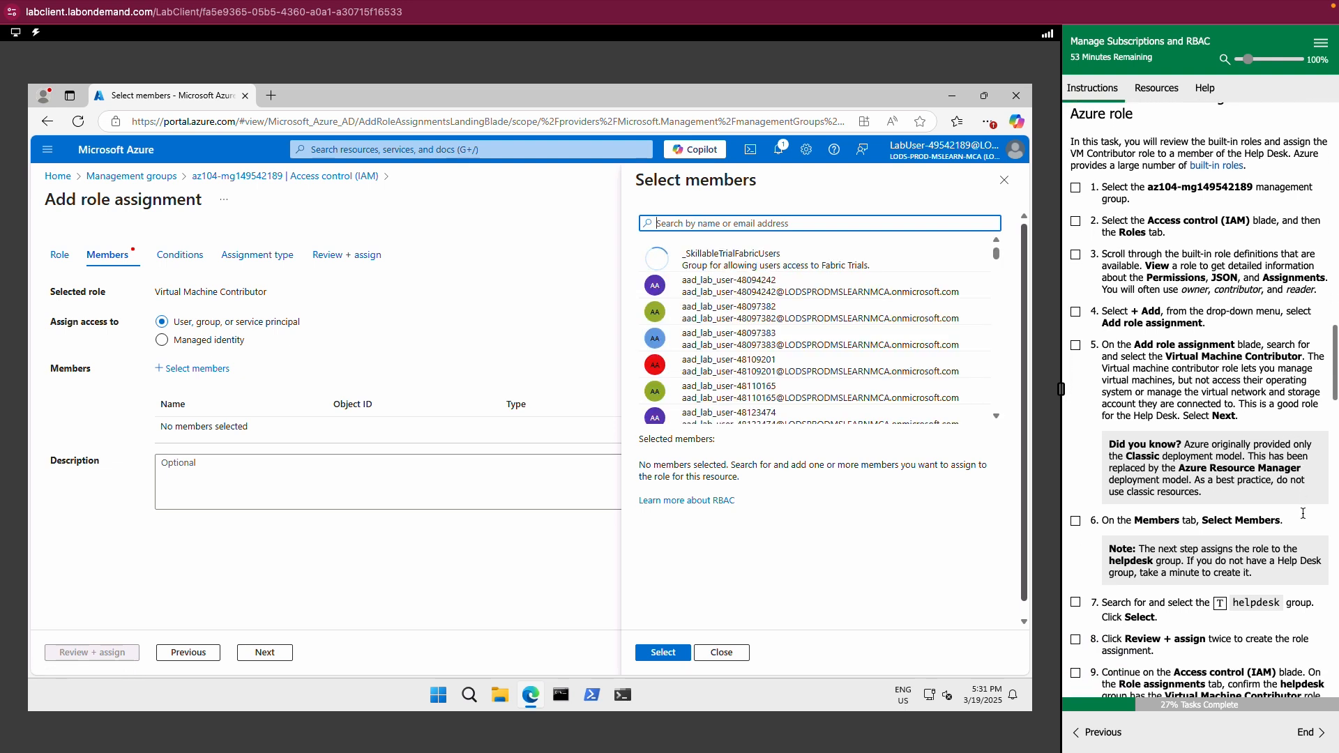
pyautogui.scroll(-2, 1303, 513)
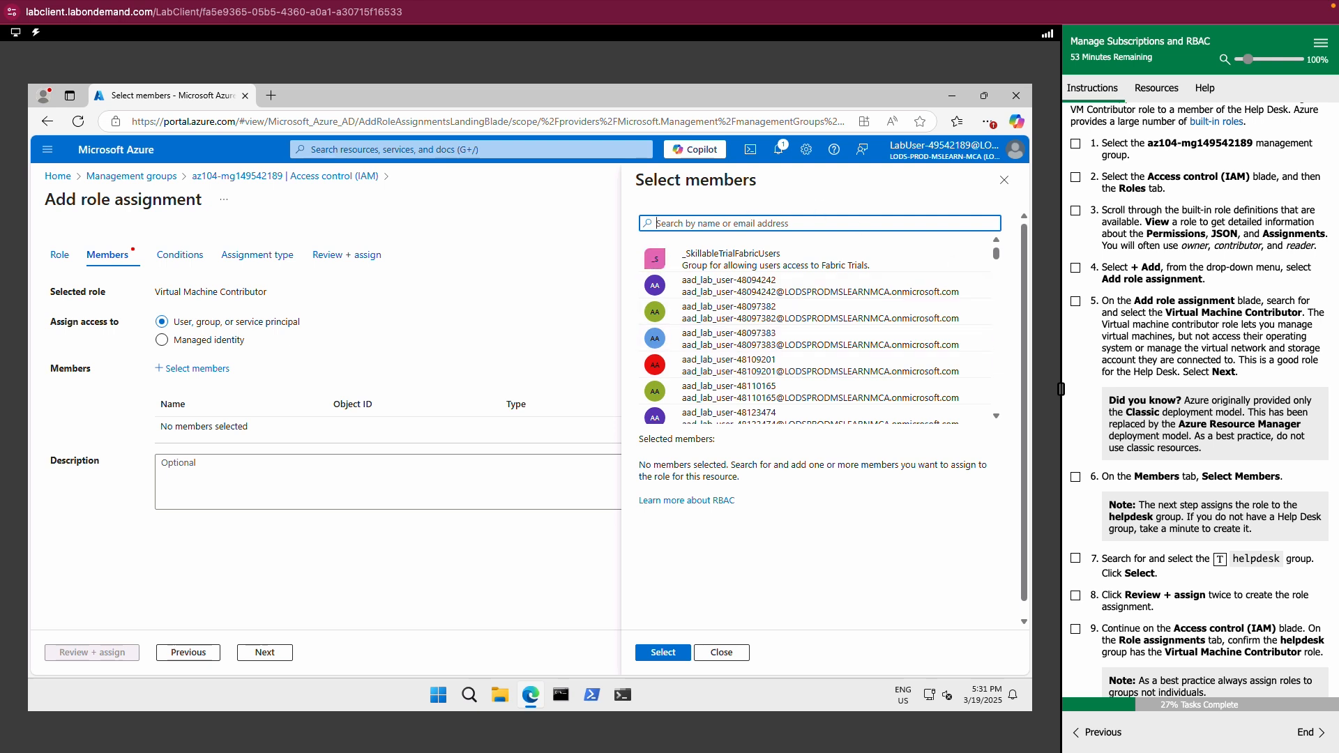
pyautogui.write('hr')
pyautogui.write('lp')
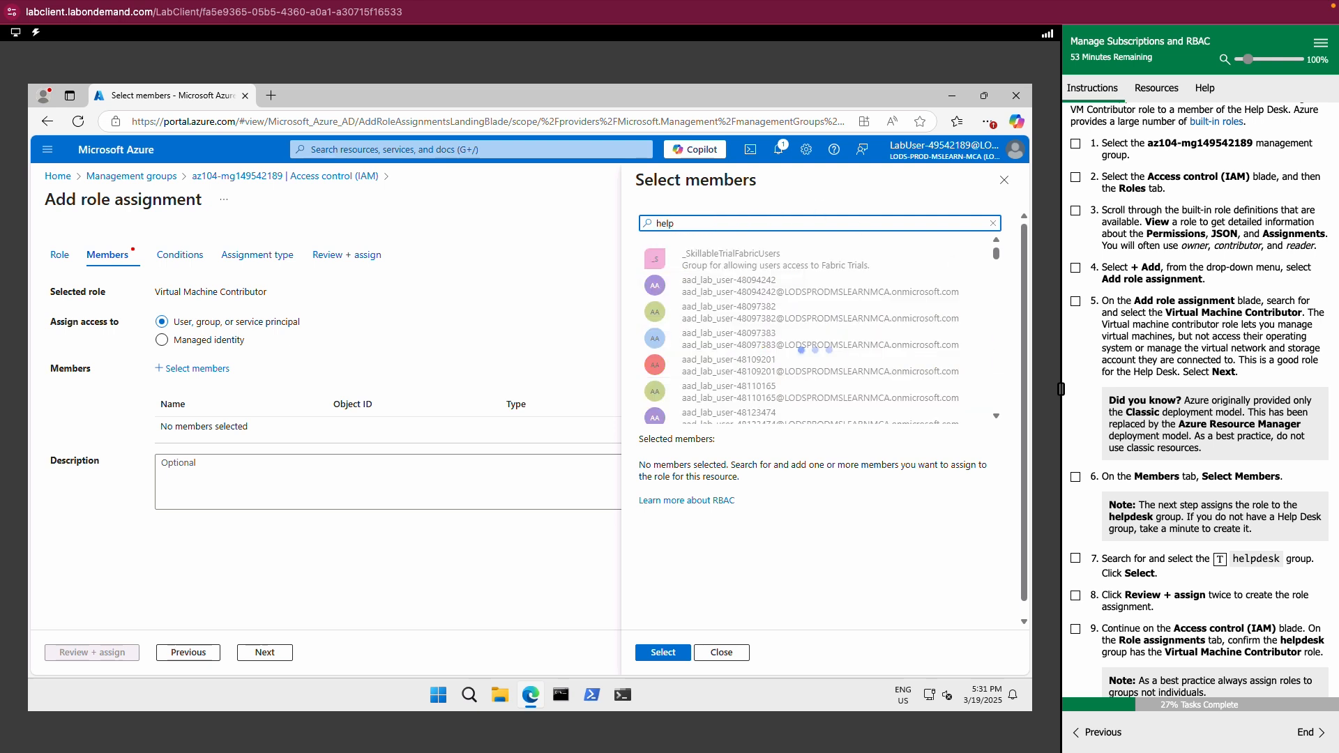
pyautogui.write('desk')
pyautogui.press('BackSpace')
pyautogui.press('BackSpace')
pyautogui.press('BackSpace')
pyautogui.press('BackSpace')
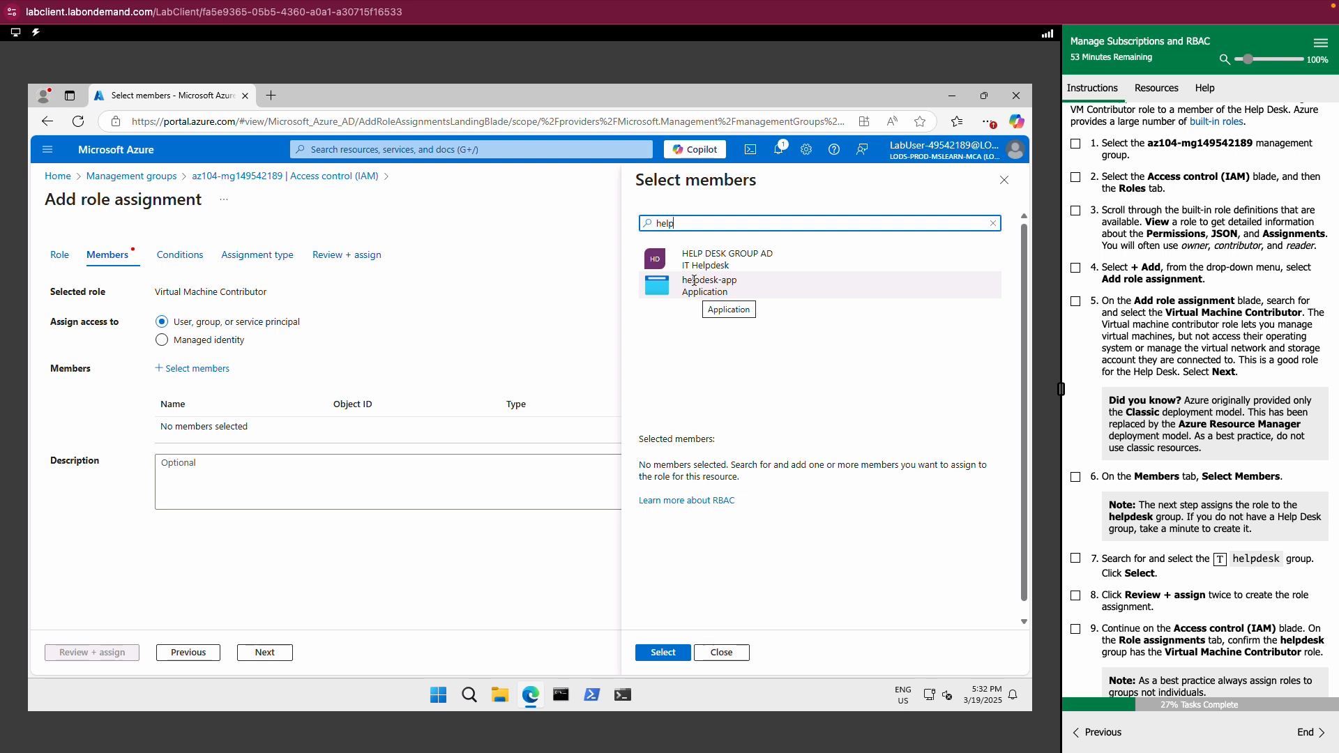
pyautogui.click(687, 252)
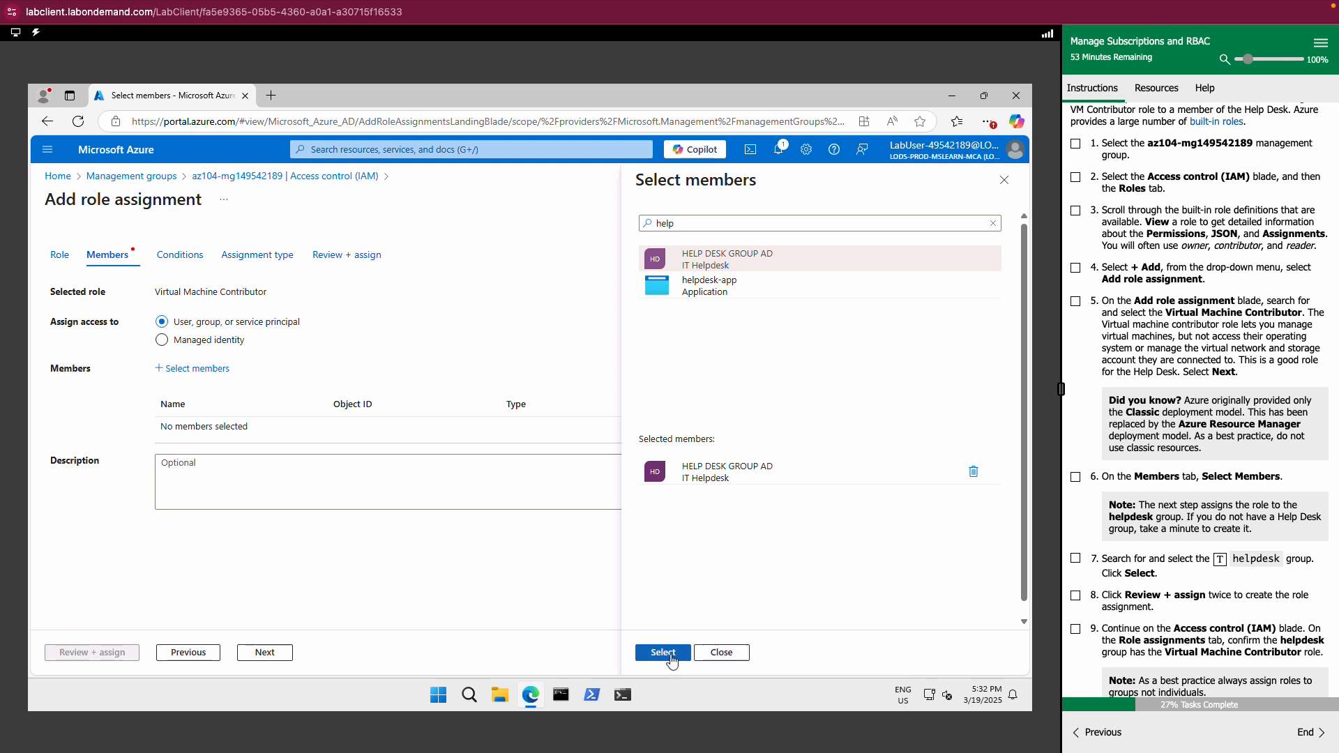
pyautogui.click(664, 653)
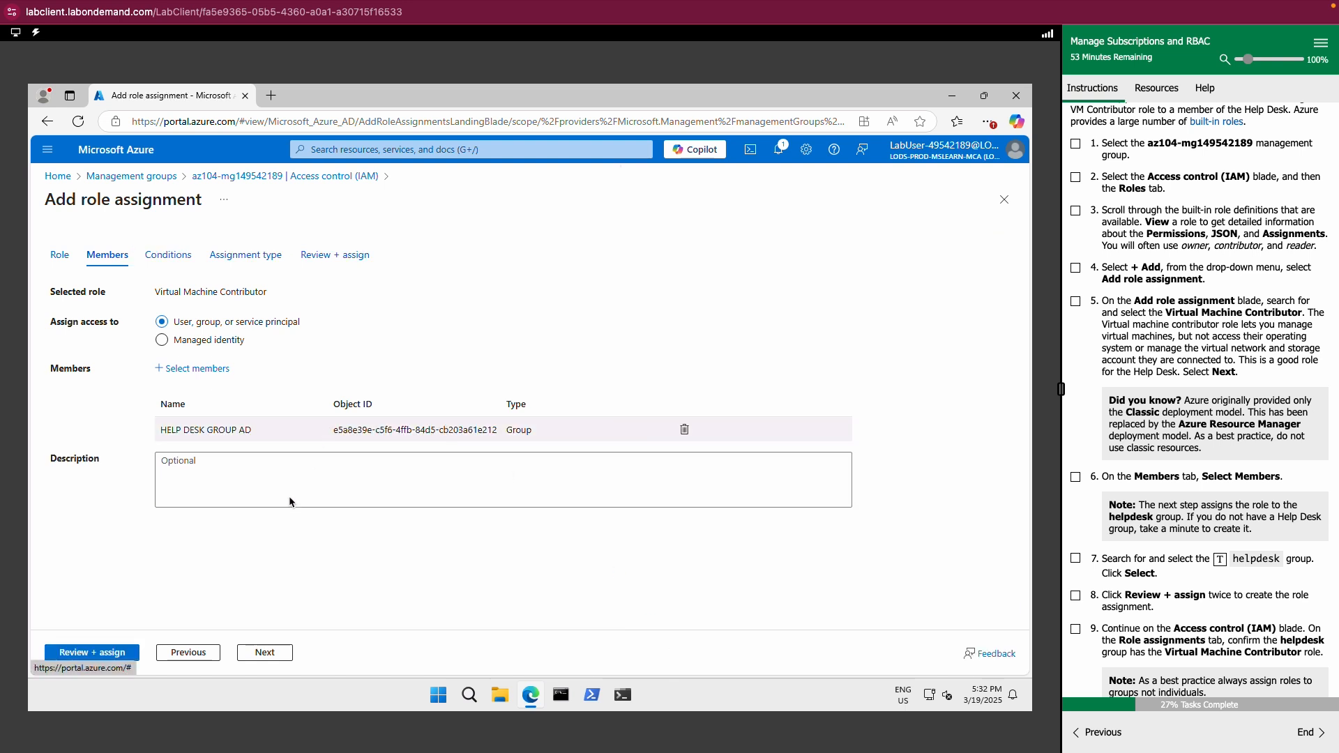
pyautogui.click(106, 653)
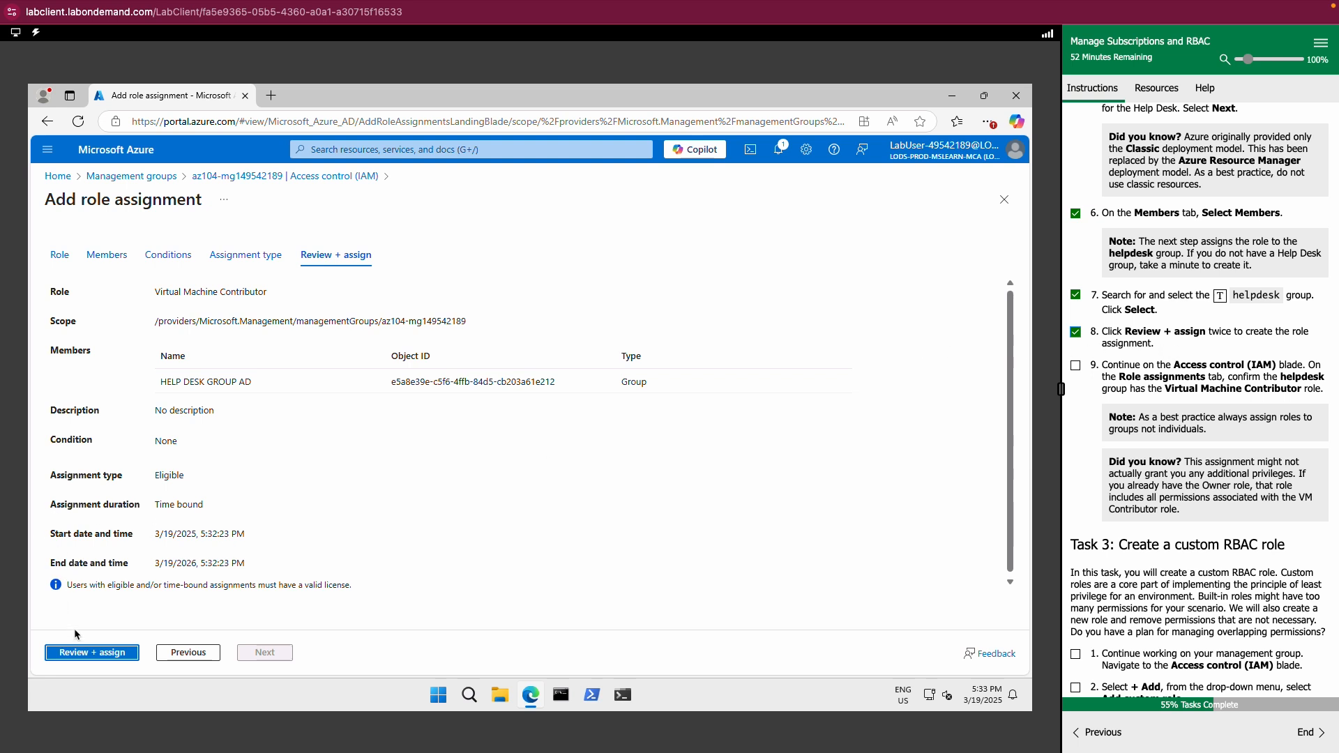
pyautogui.click(85, 653)
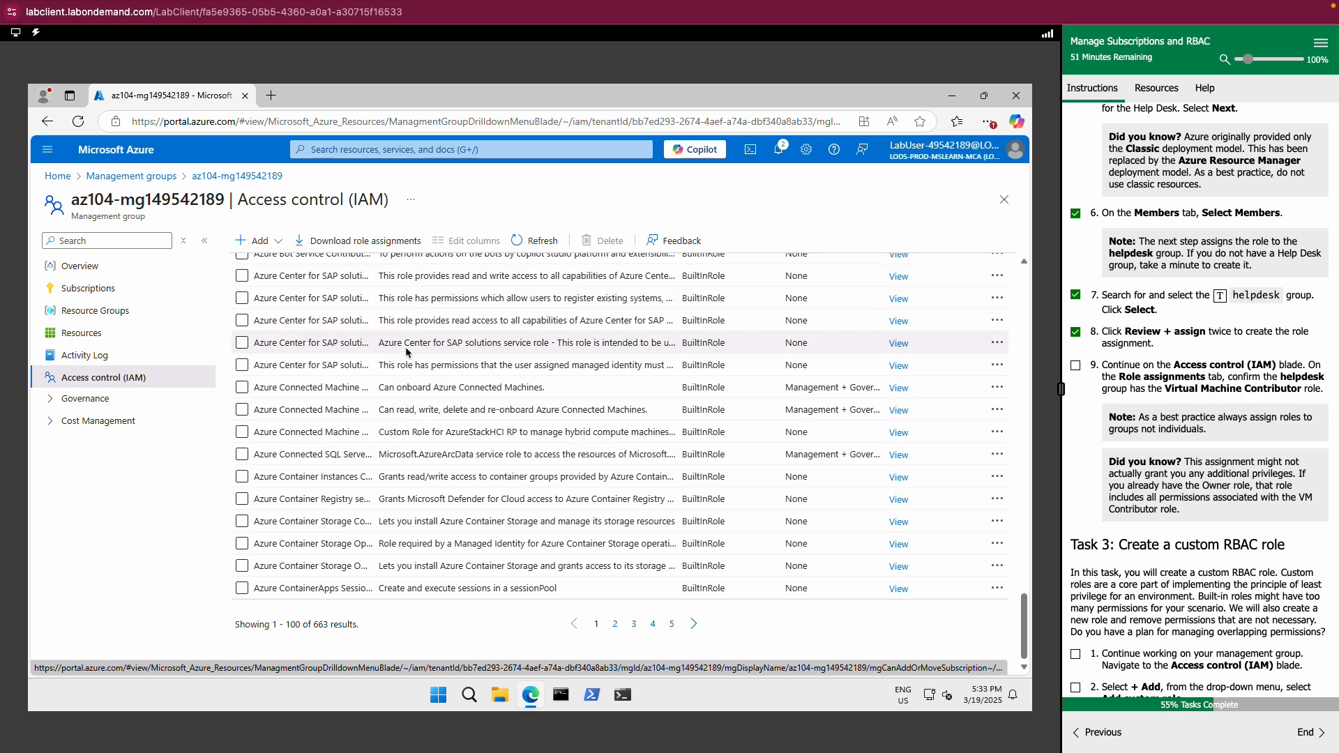
# - Check the management group's role assignments for the help desk group's Virtual Machine Contributor role and mark item 9 of Task 2 as complete
pyautogui.scroll(20, 406, 362)
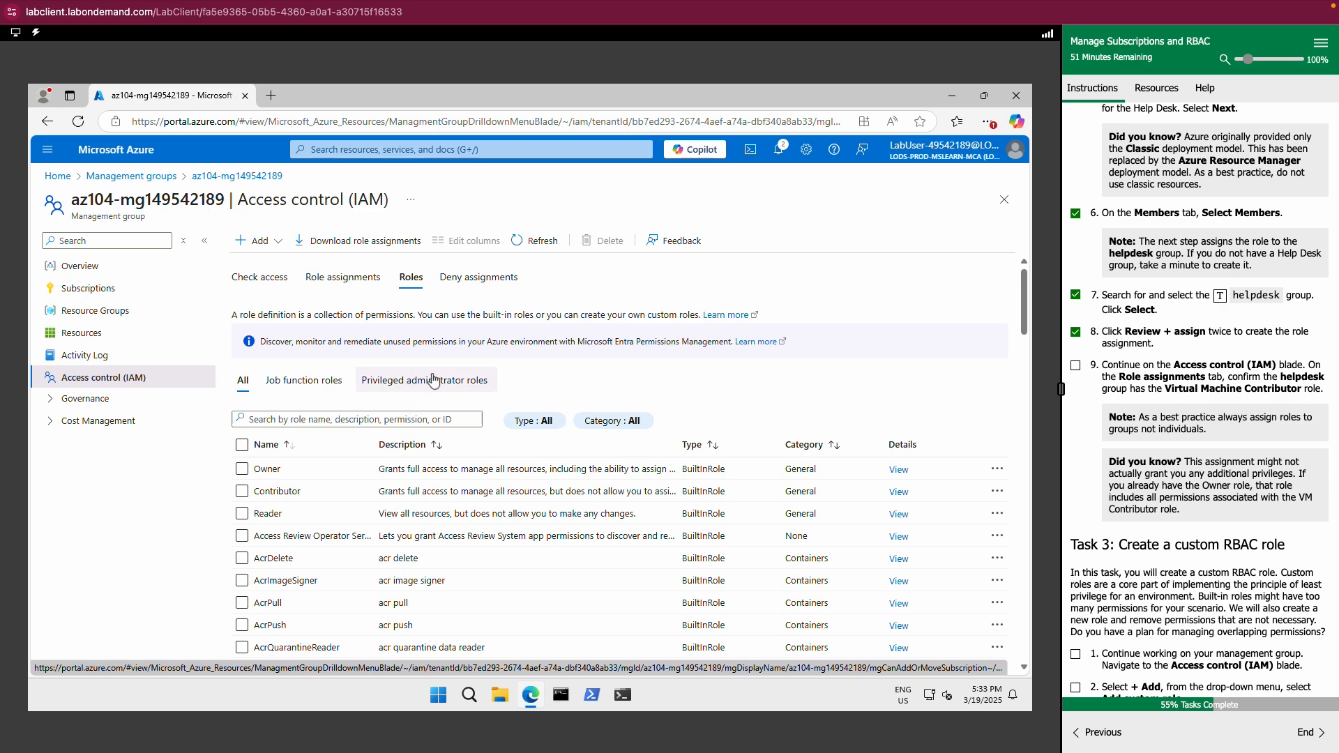
pyautogui.click(351, 291)
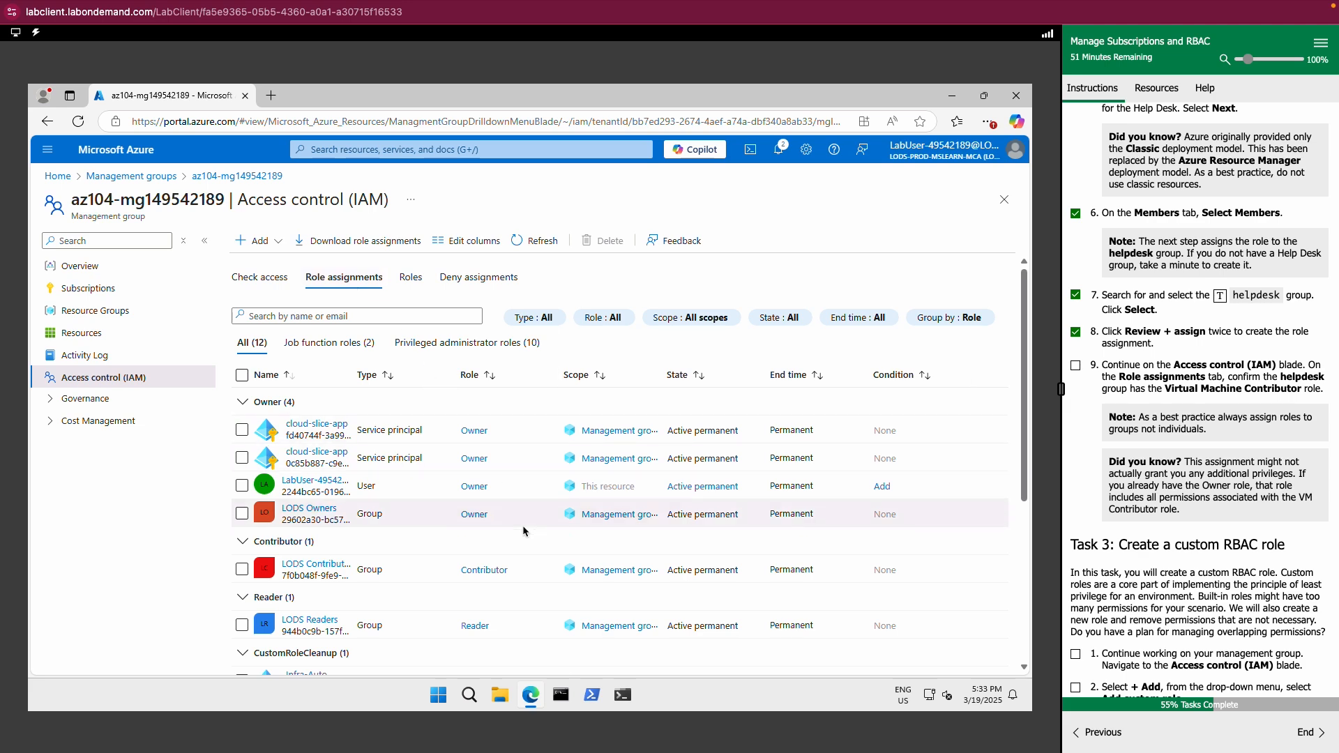
pyautogui.scroll(-4, 501, 522)
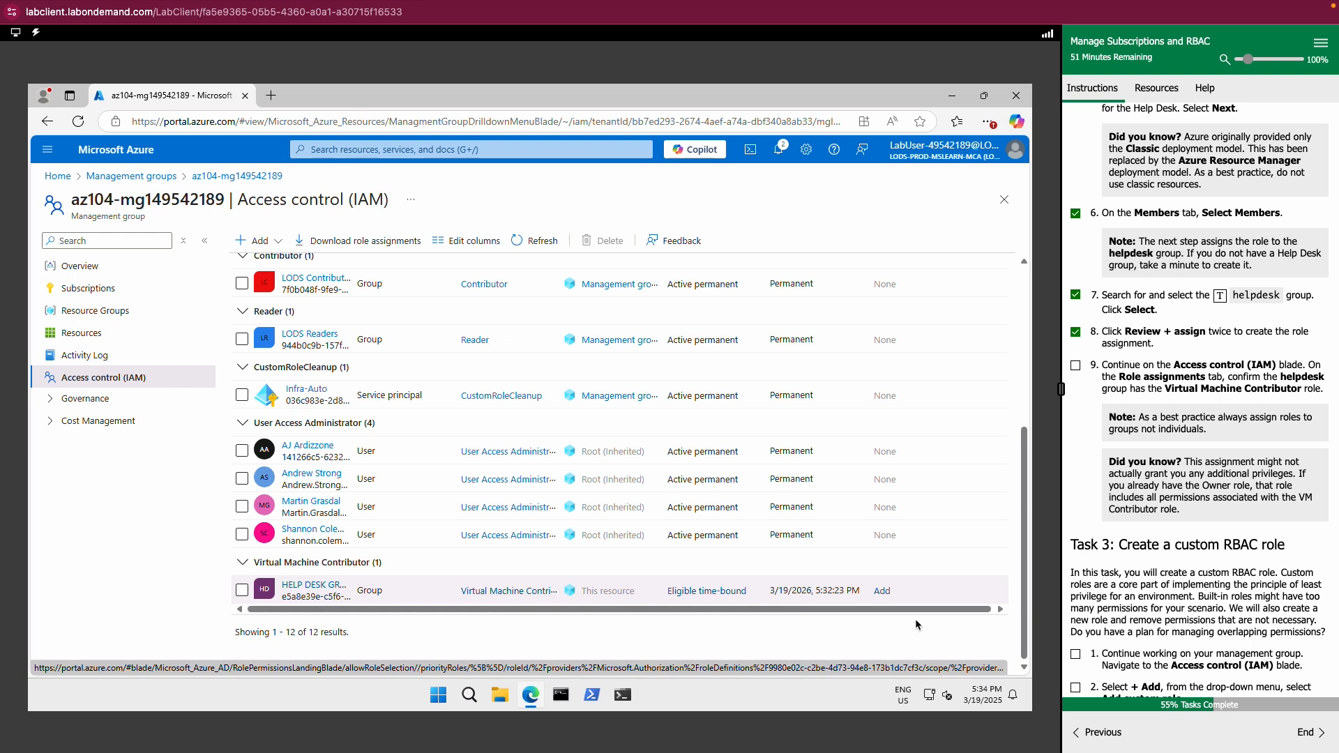
pyautogui.scroll(-1, 1144, 384)
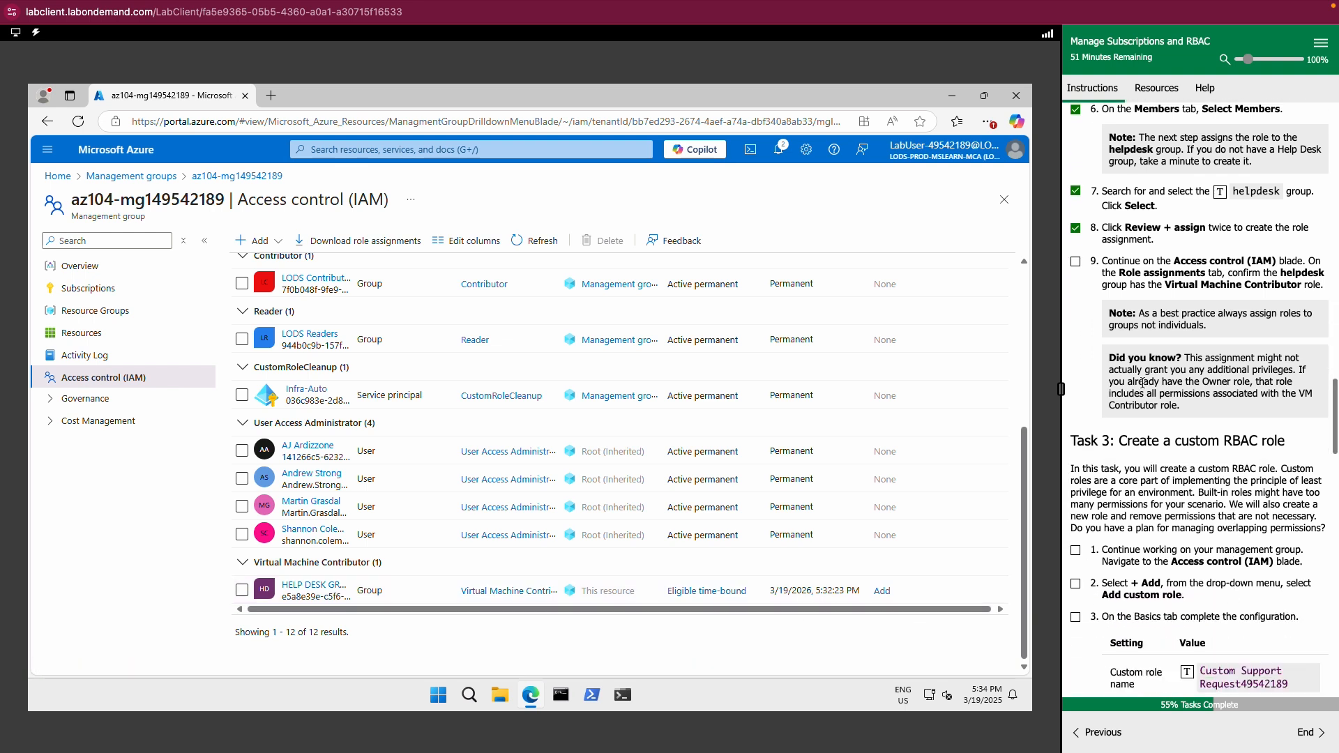
pyautogui.click(1075, 268)
# - Advance the lab instructions to Task 3 and start adding a custom role for the az104-mg149542189 management group
pyautogui.scroll(-15, 1161, 359)
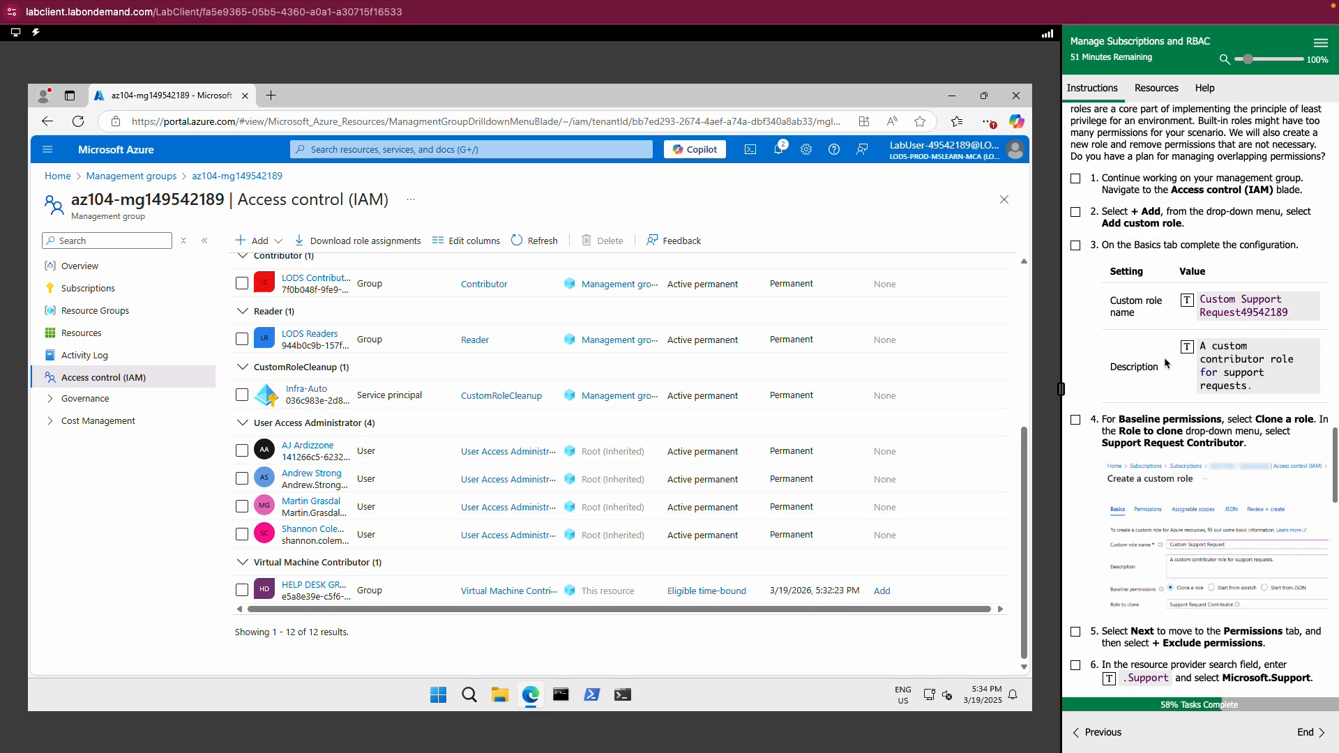
pyautogui.scroll(-5, 1166, 363)
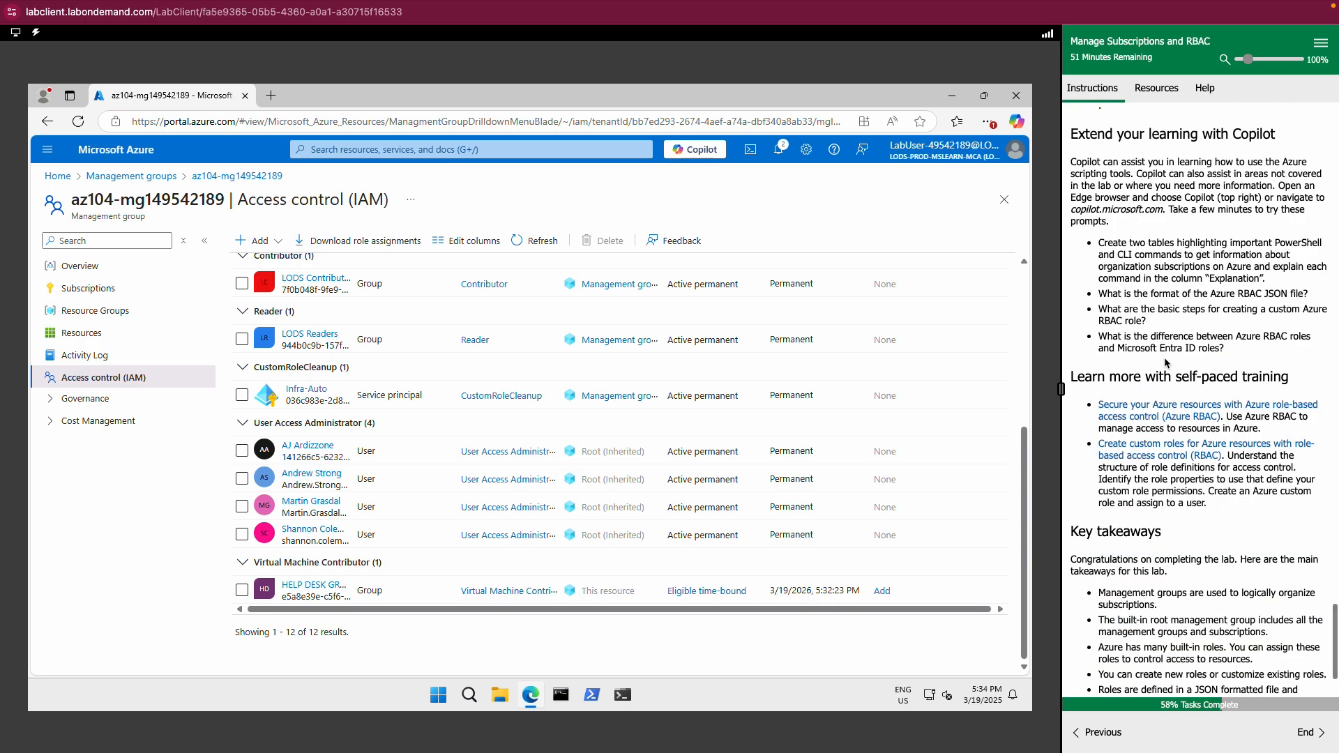
pyautogui.scroll(20, 1166, 363)
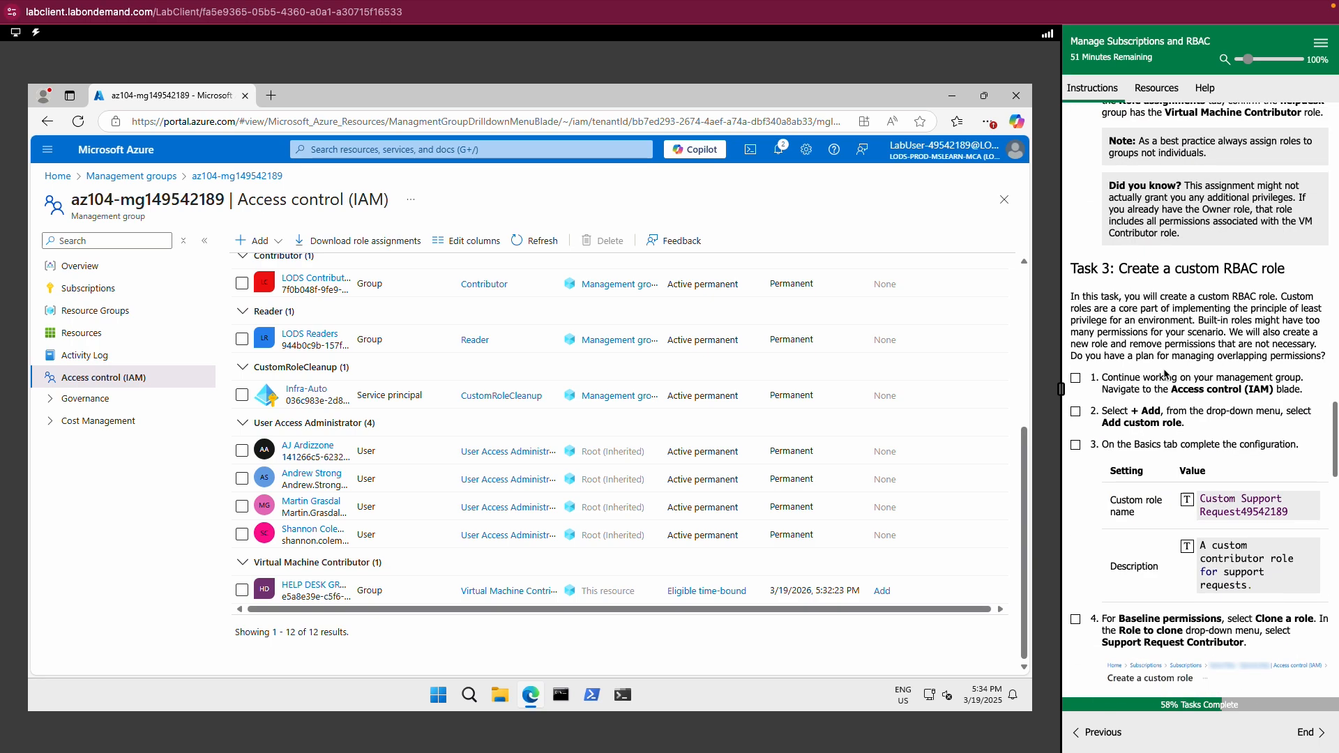
pyautogui.scroll(3, 1164, 375)
pyautogui.scroll(-5, 1179, 419)
pyautogui.scroll(3, 1163, 428)
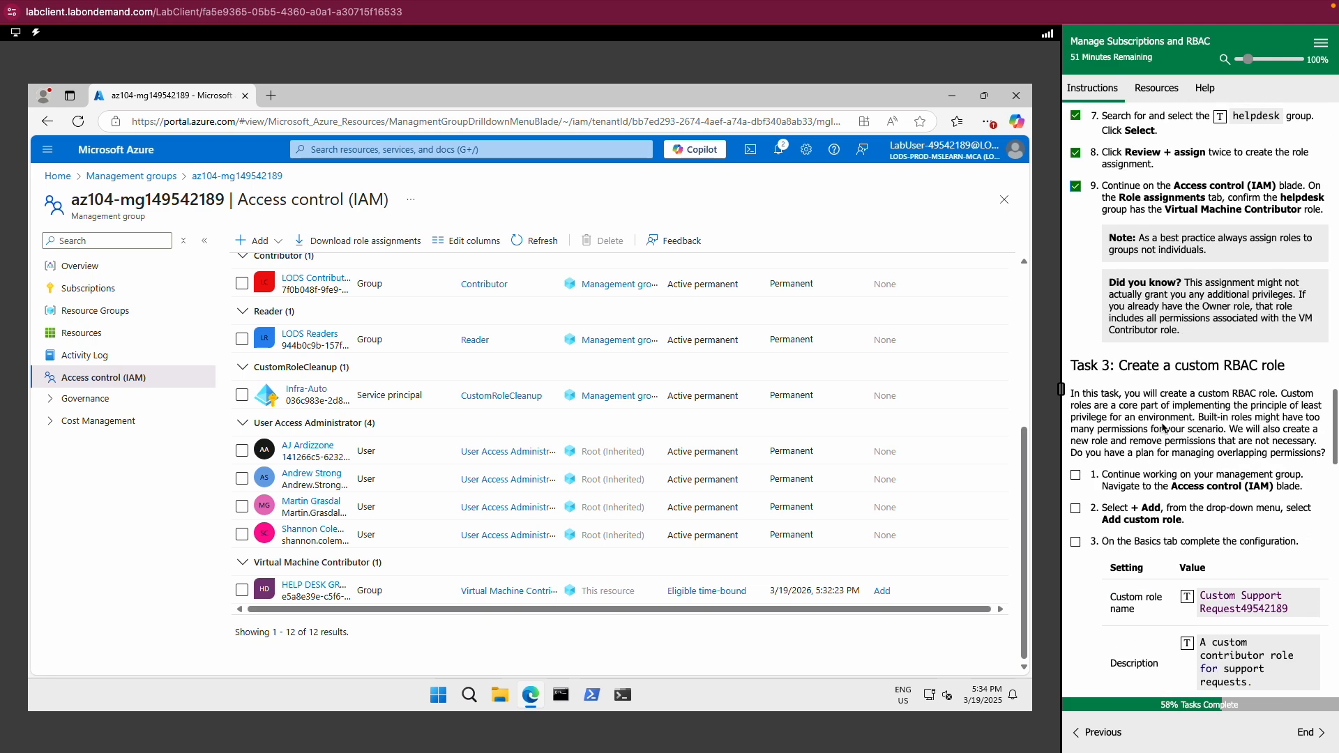
pyautogui.scroll(-1, 1164, 428)
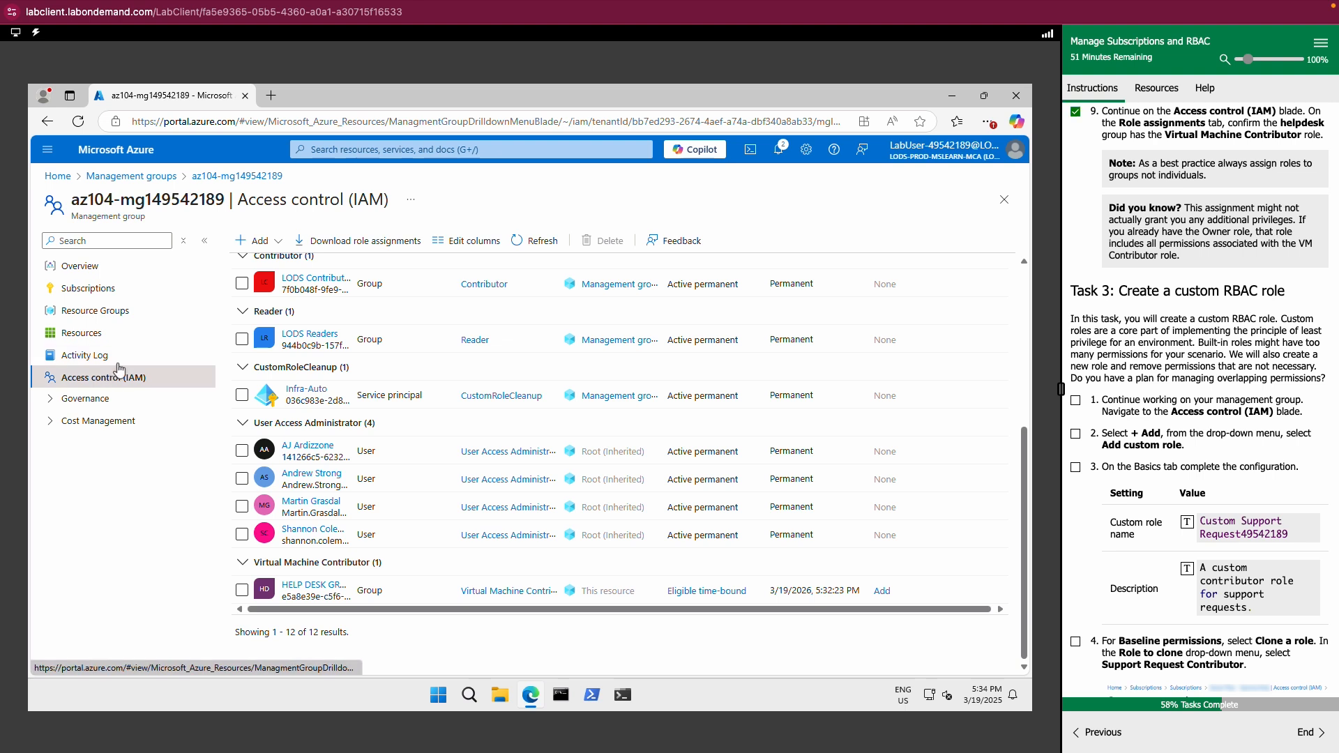
pyautogui.click(254, 240)
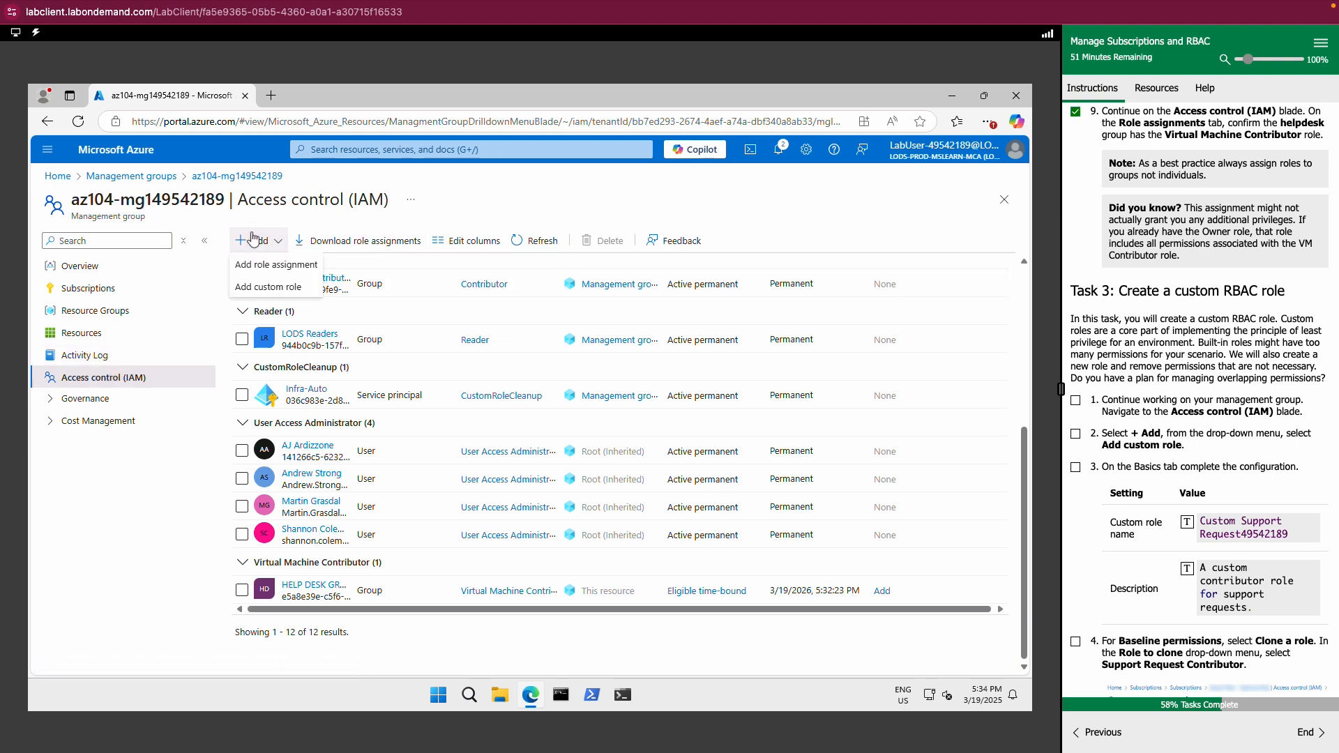
pyautogui.click(255, 287)
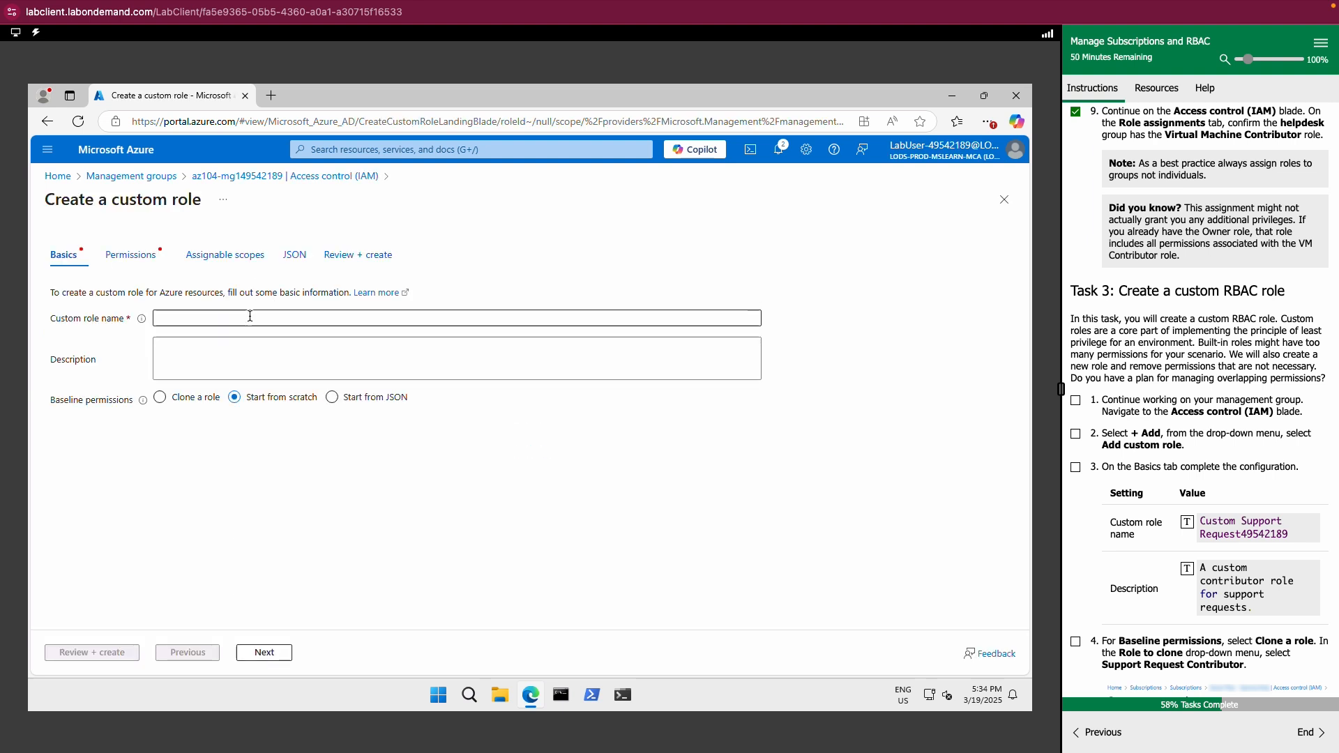
# - Name the custom role Custom Support Request49542189 and set its description to "A custom contributor role for support requests."
pyautogui.click(1185, 524)
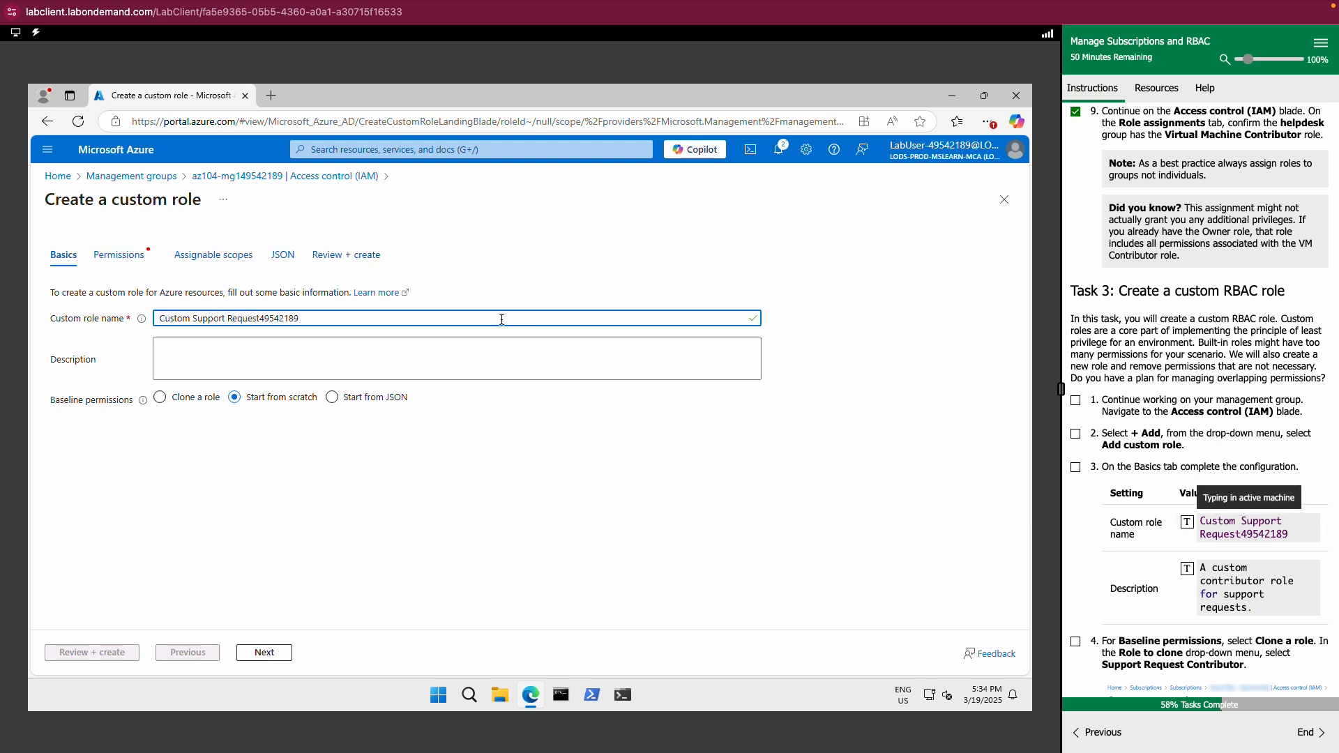
pyautogui.click(481, 349)
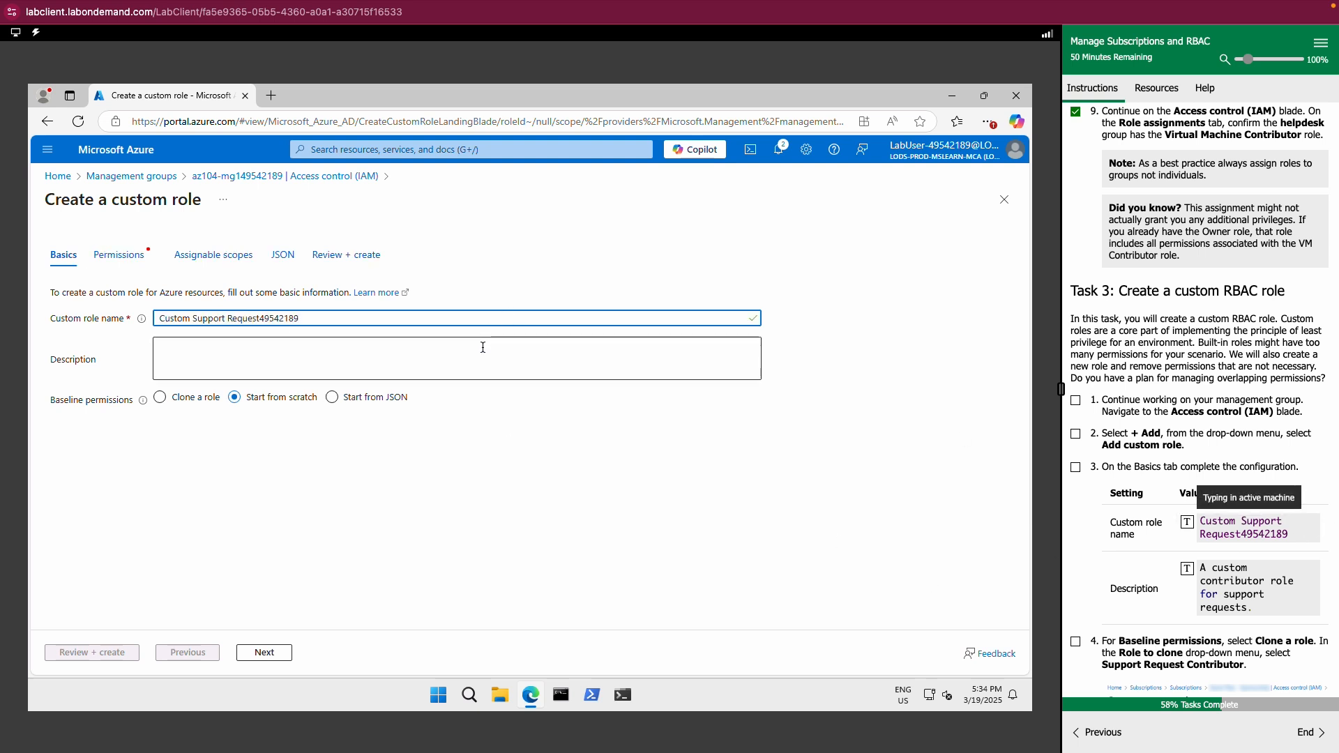
pyautogui.click(1185, 574)
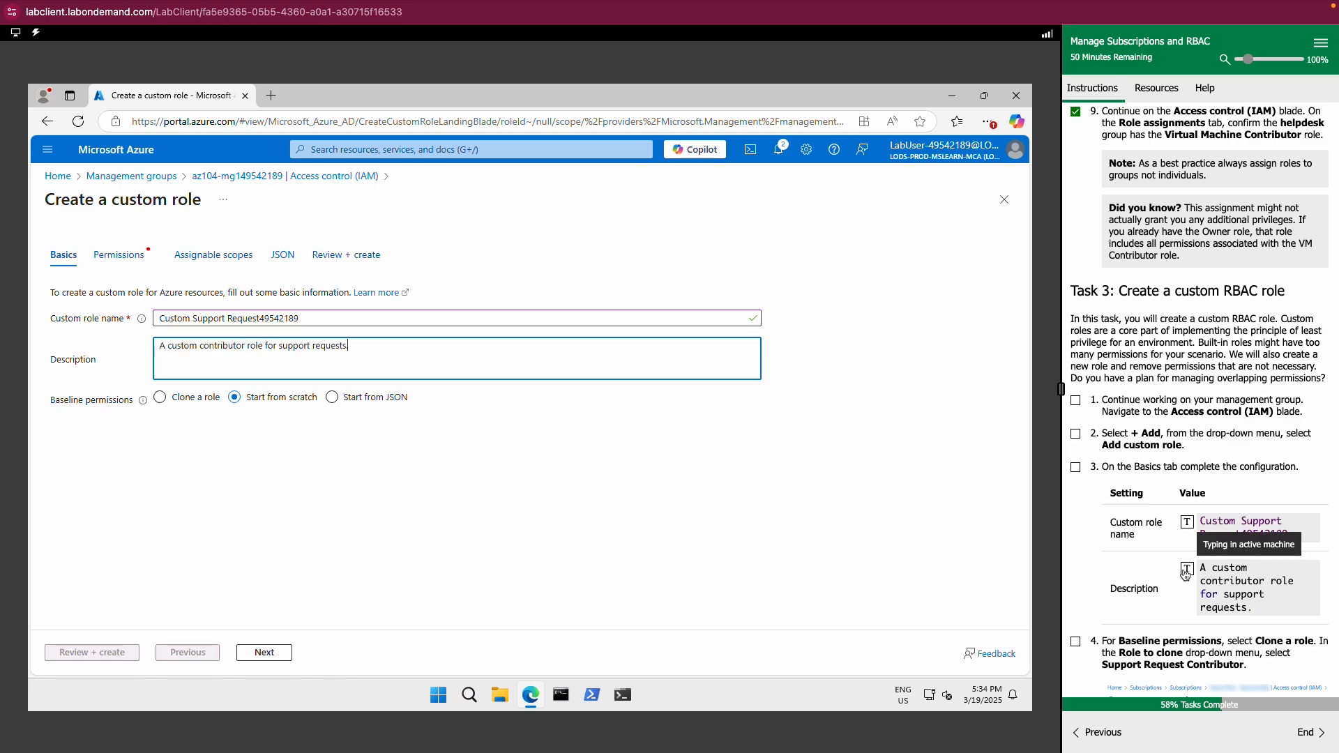
# - Mark items 1, 2 and 3 of Task 3 as complete in the lab instructions
pyautogui.scroll(-1, 1258, 575)
pyautogui.scroll(-4, 1258, 579)
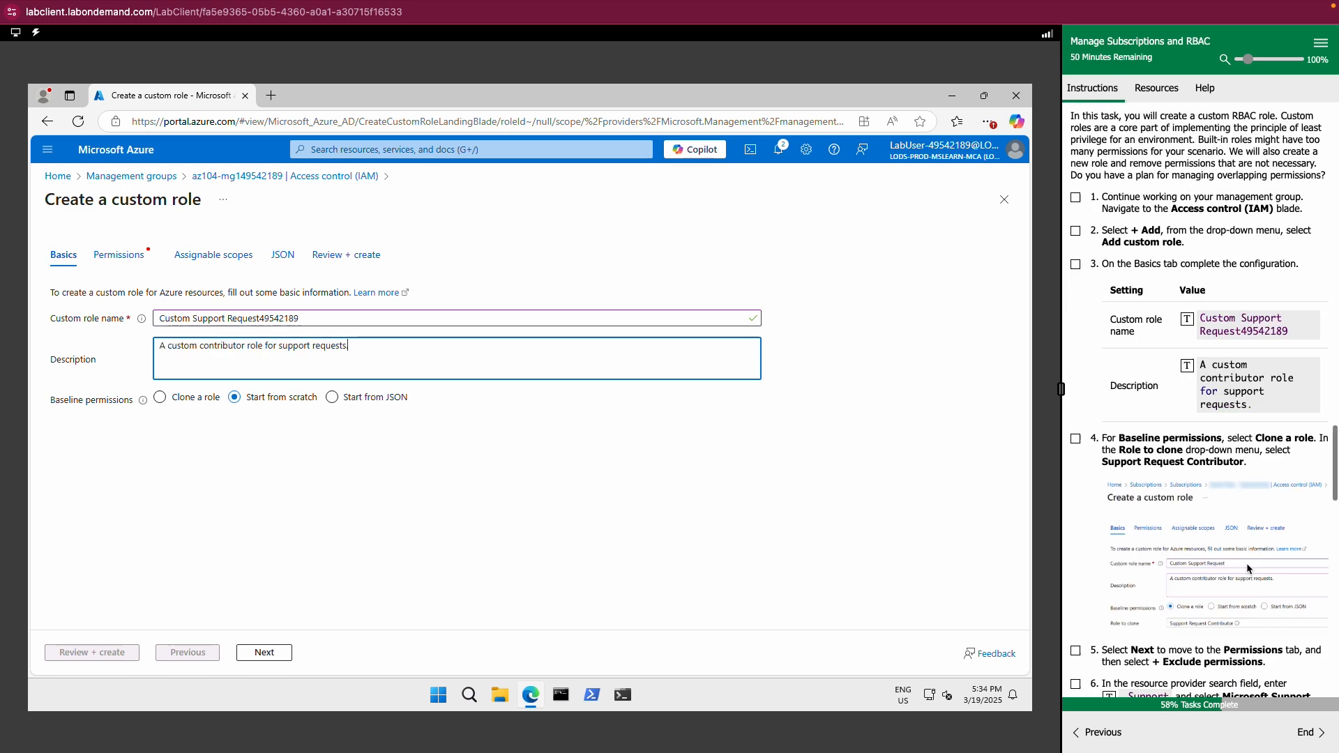
pyautogui.click(1075, 149)
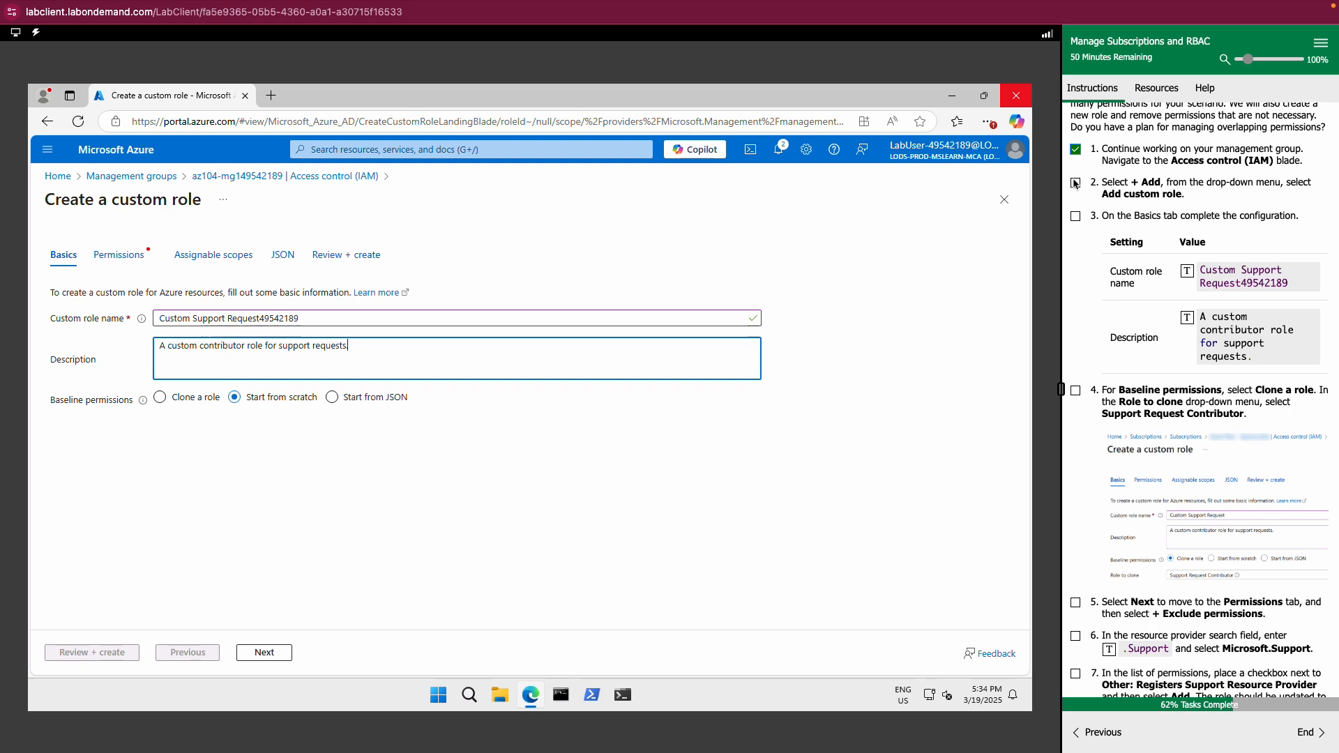
pyautogui.click(1076, 183)
pyautogui.click(1075, 217)
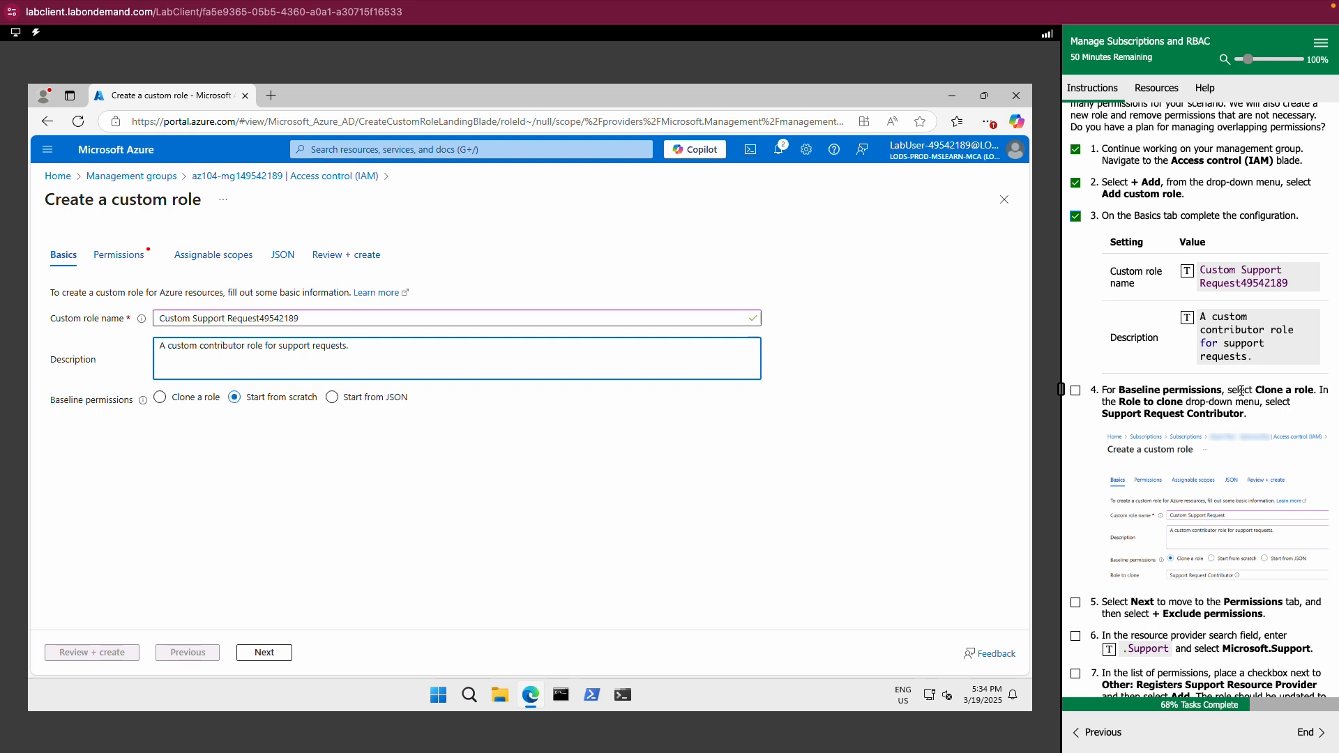
# - Set the custom role's baseline permissions to Clone a role and choose Support Request Contributor as the role to clone
pyautogui.click(160, 399)
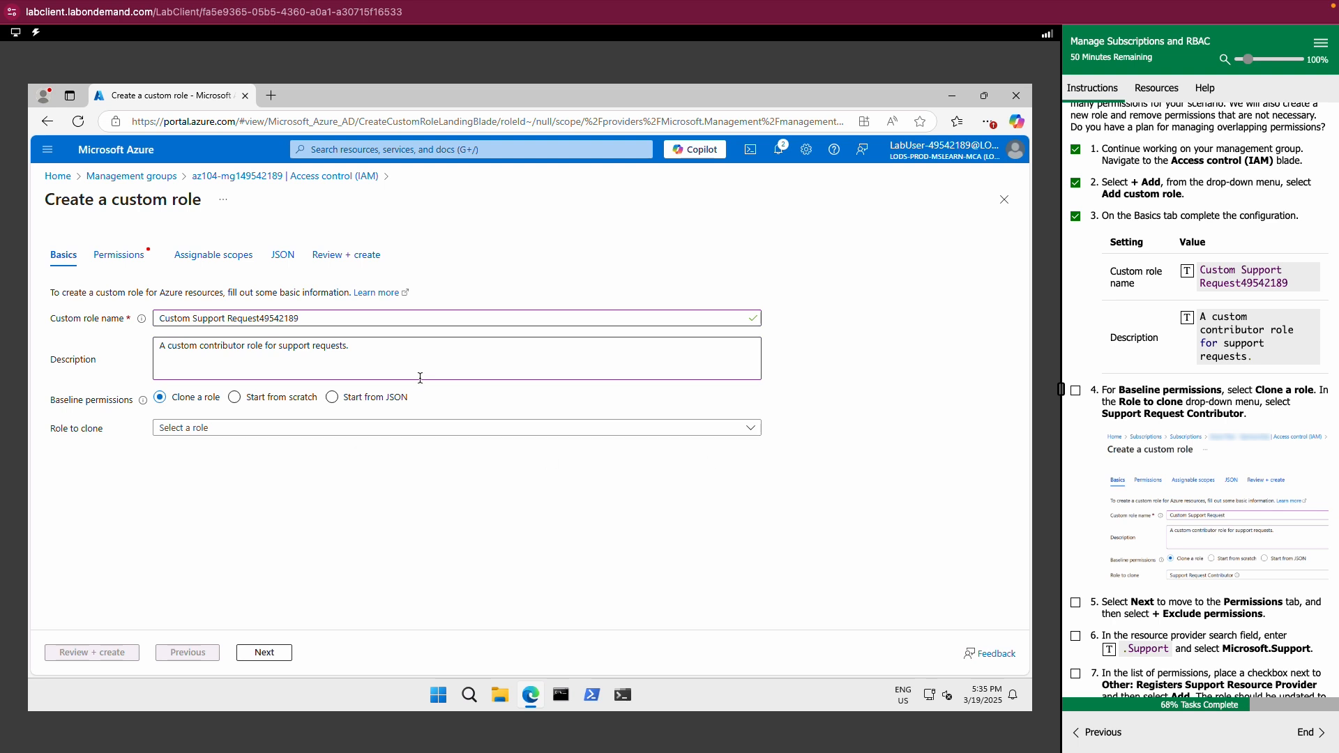
pyautogui.click(413, 437)
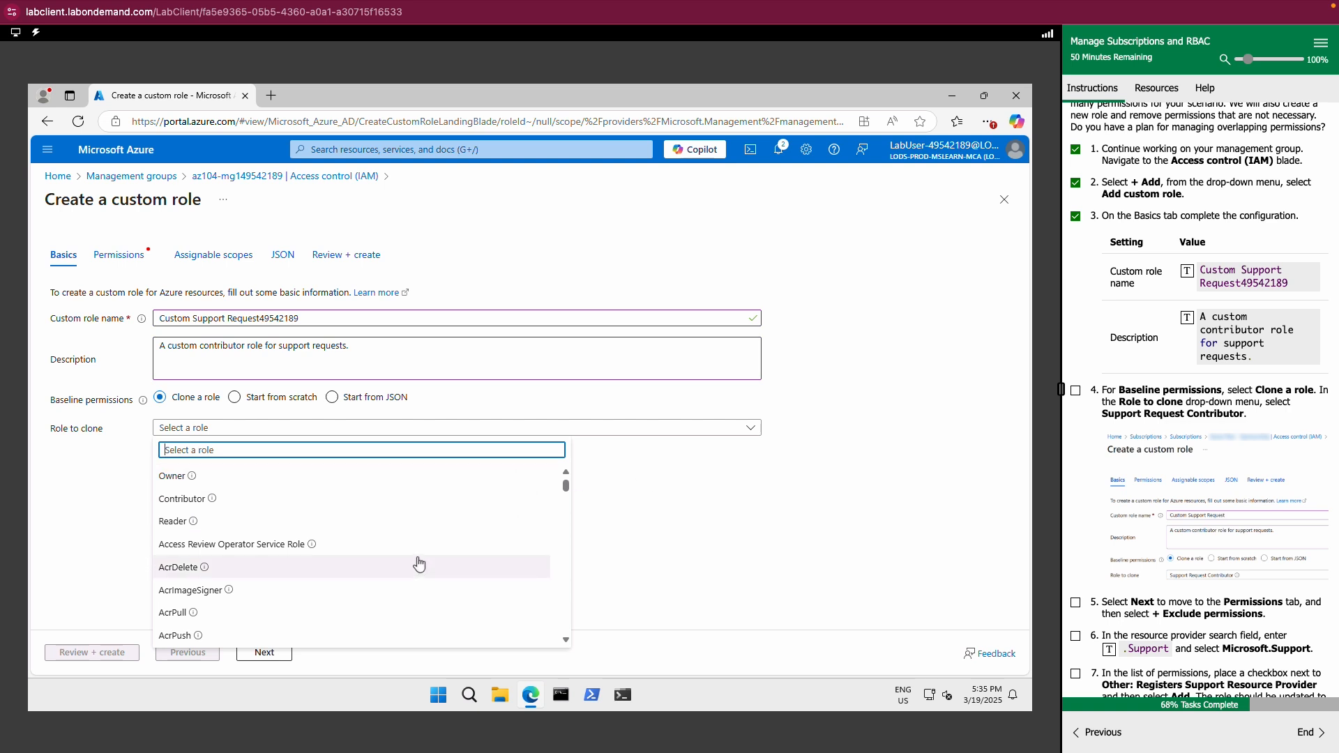
pyautogui.scroll(-3, 418, 558)
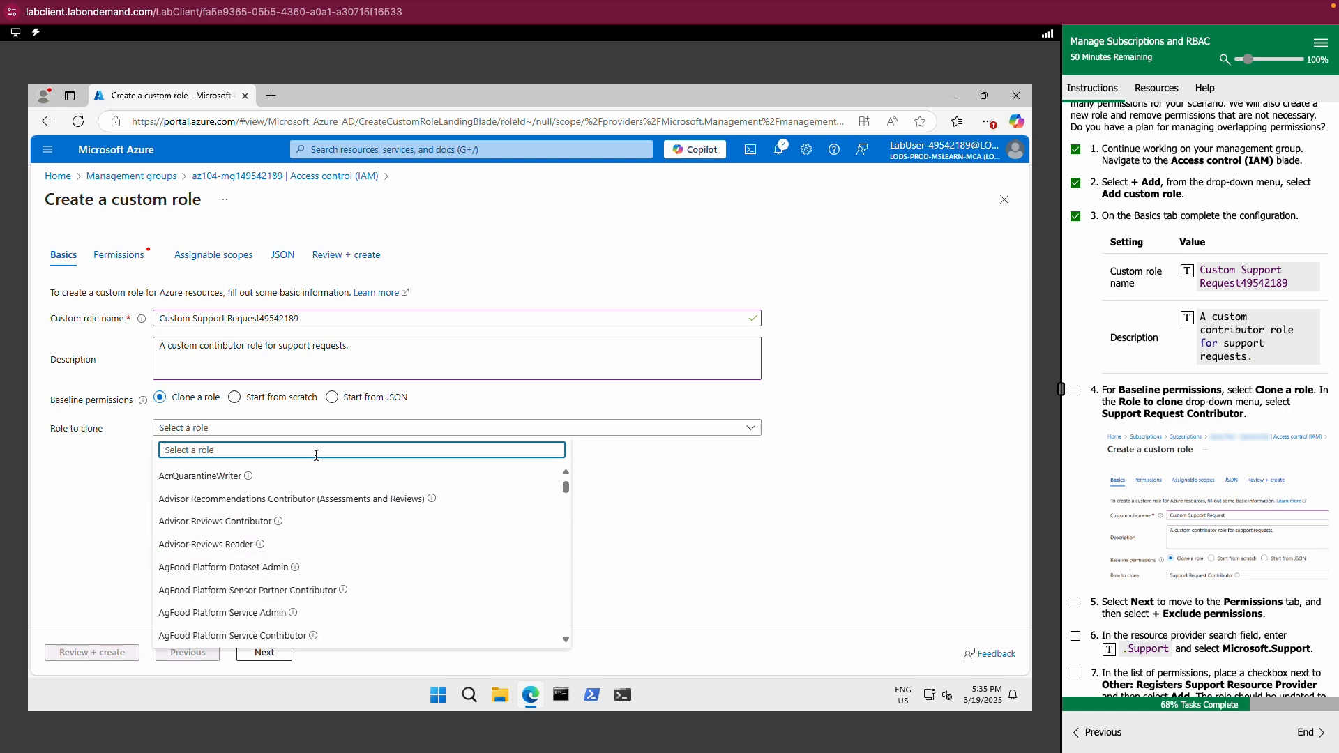
pyautogui.write('Support')
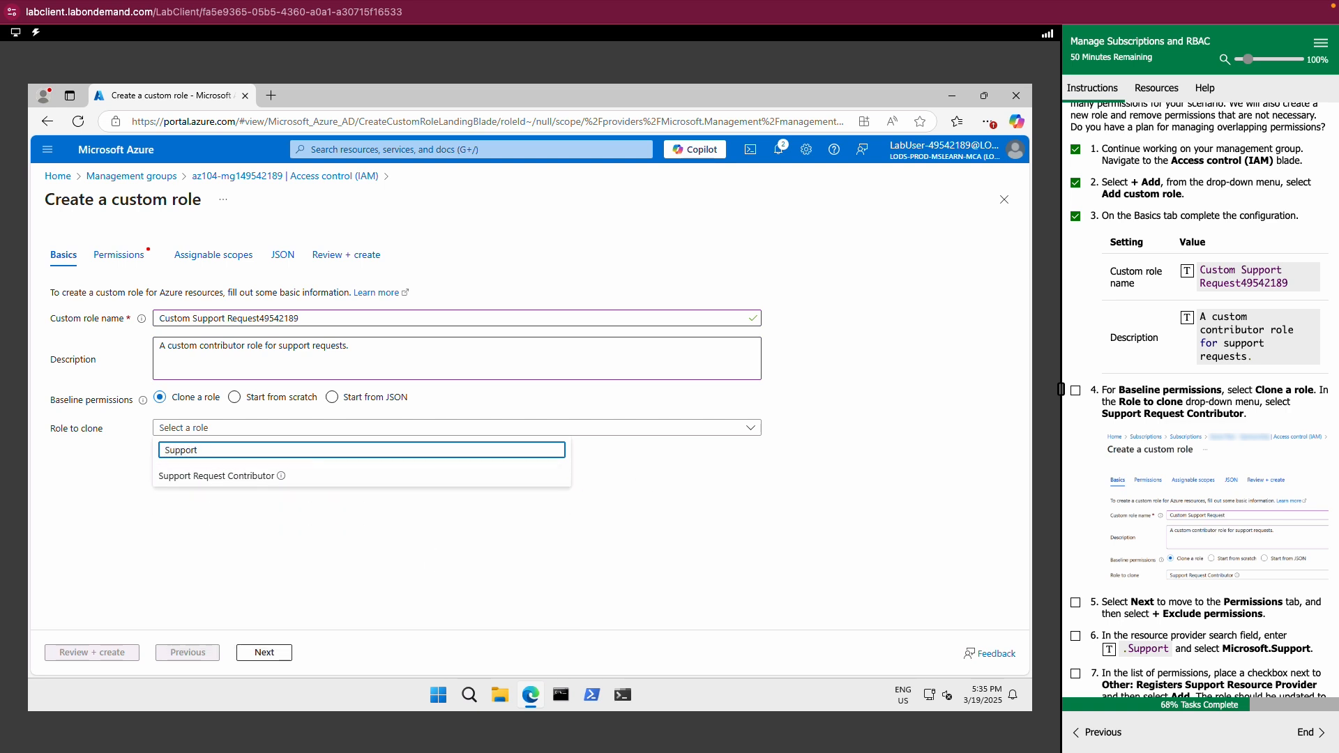
pyautogui.click(233, 476)
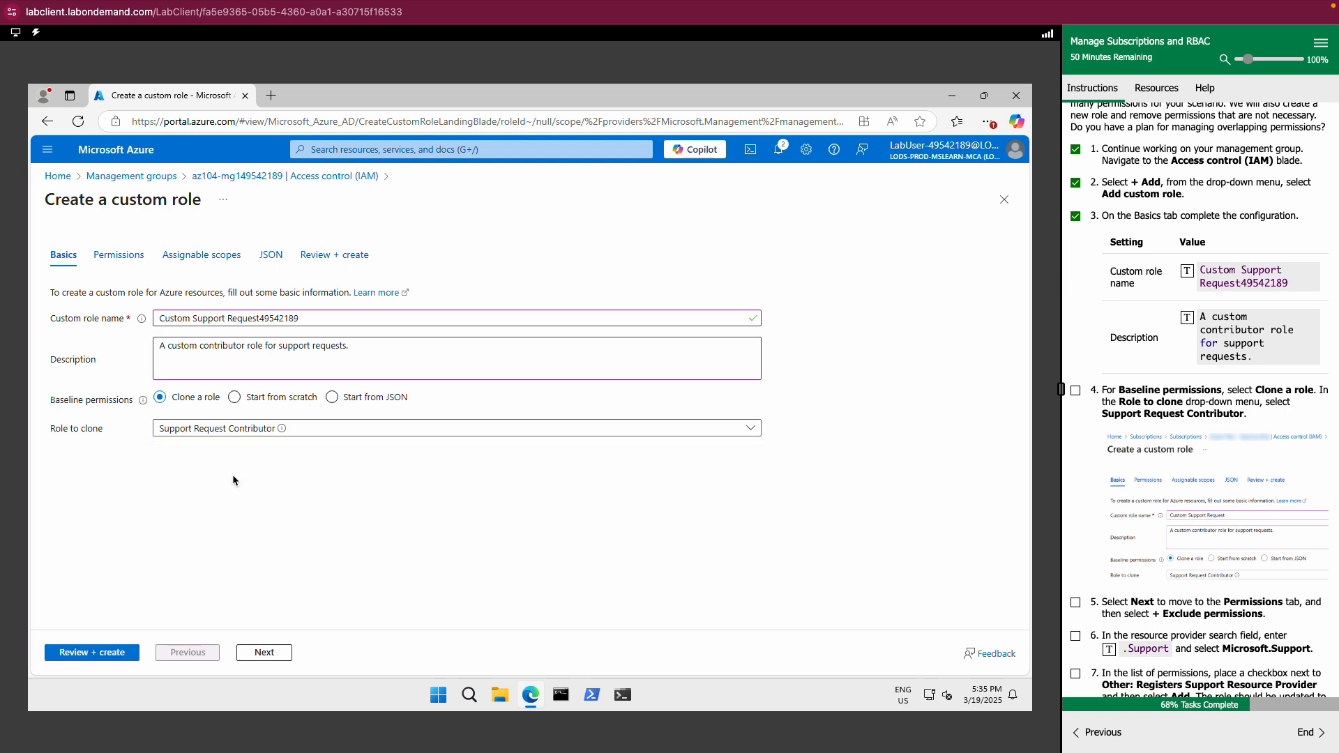
# - Exclude the Microsoft.Support permission "Other : Registers Support Resource Provider" from the custom role as a NotAction
pyautogui.scroll(-3, 1220, 628)
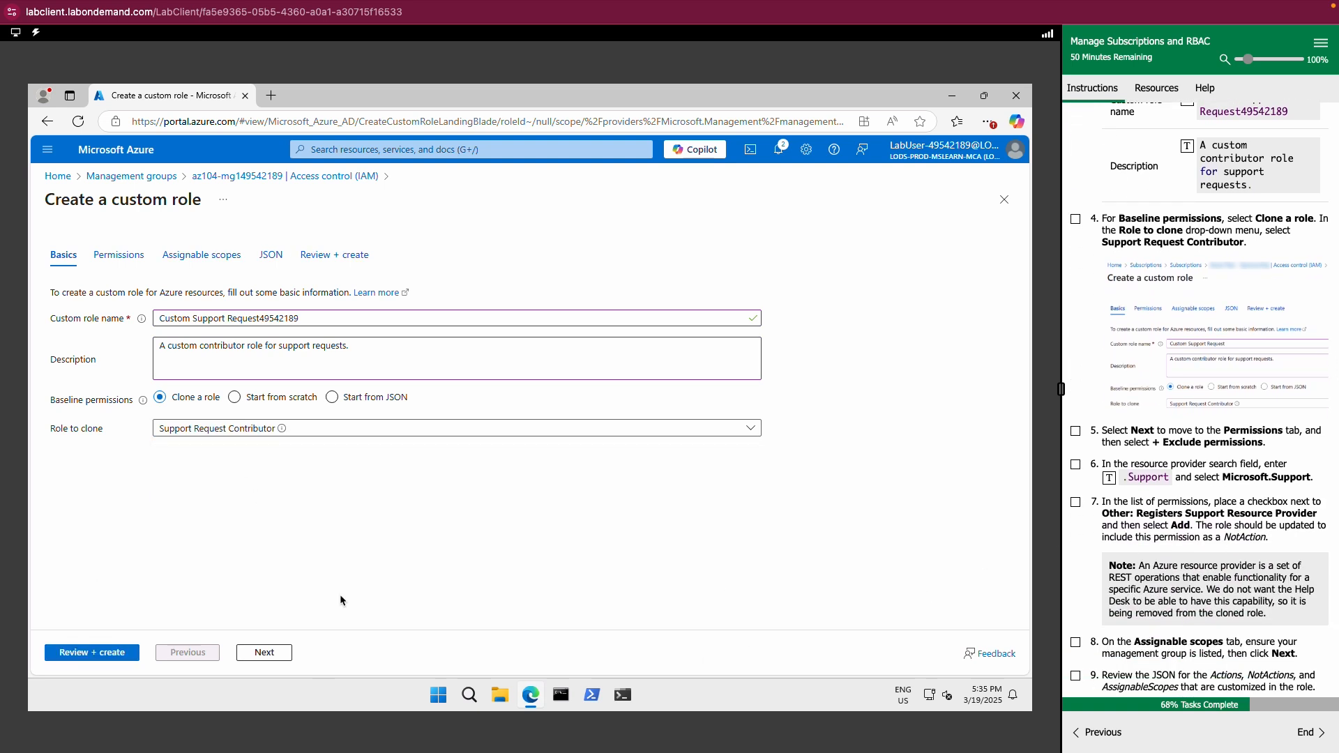
pyautogui.click(272, 656)
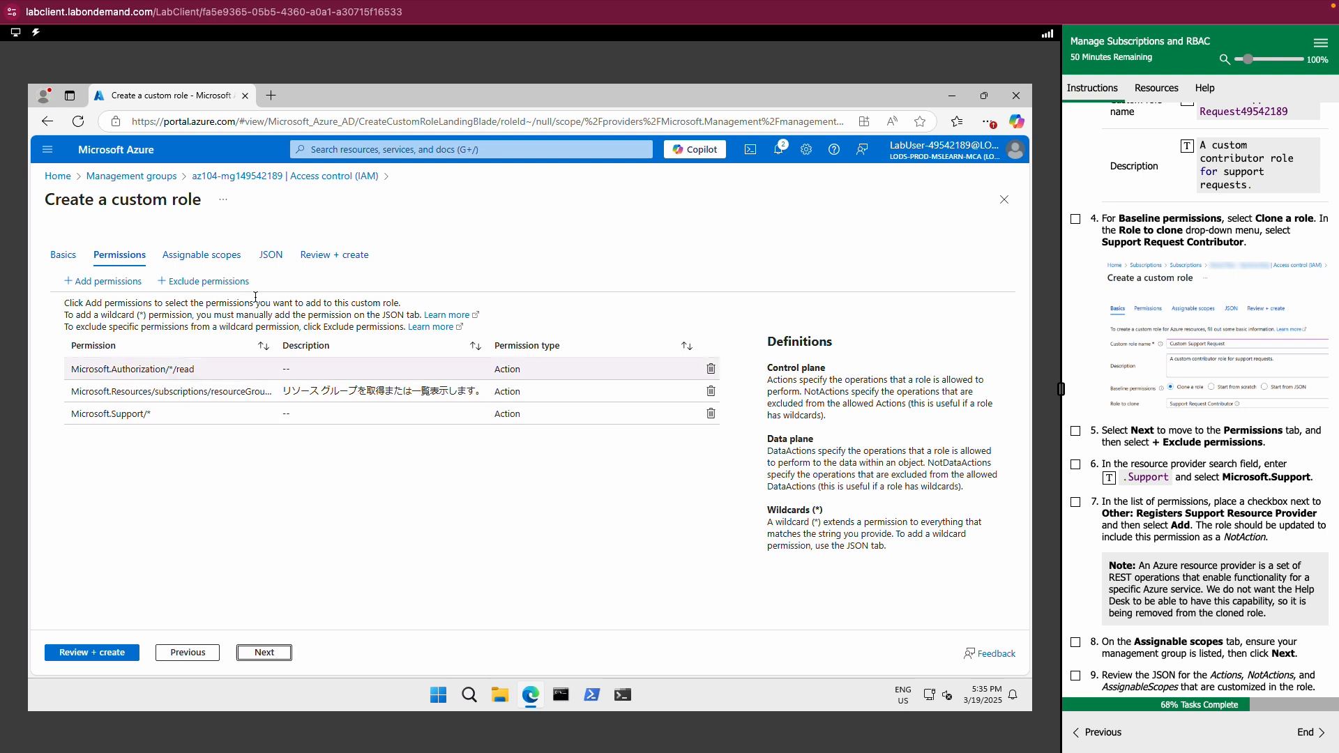
pyautogui.click(122, 262)
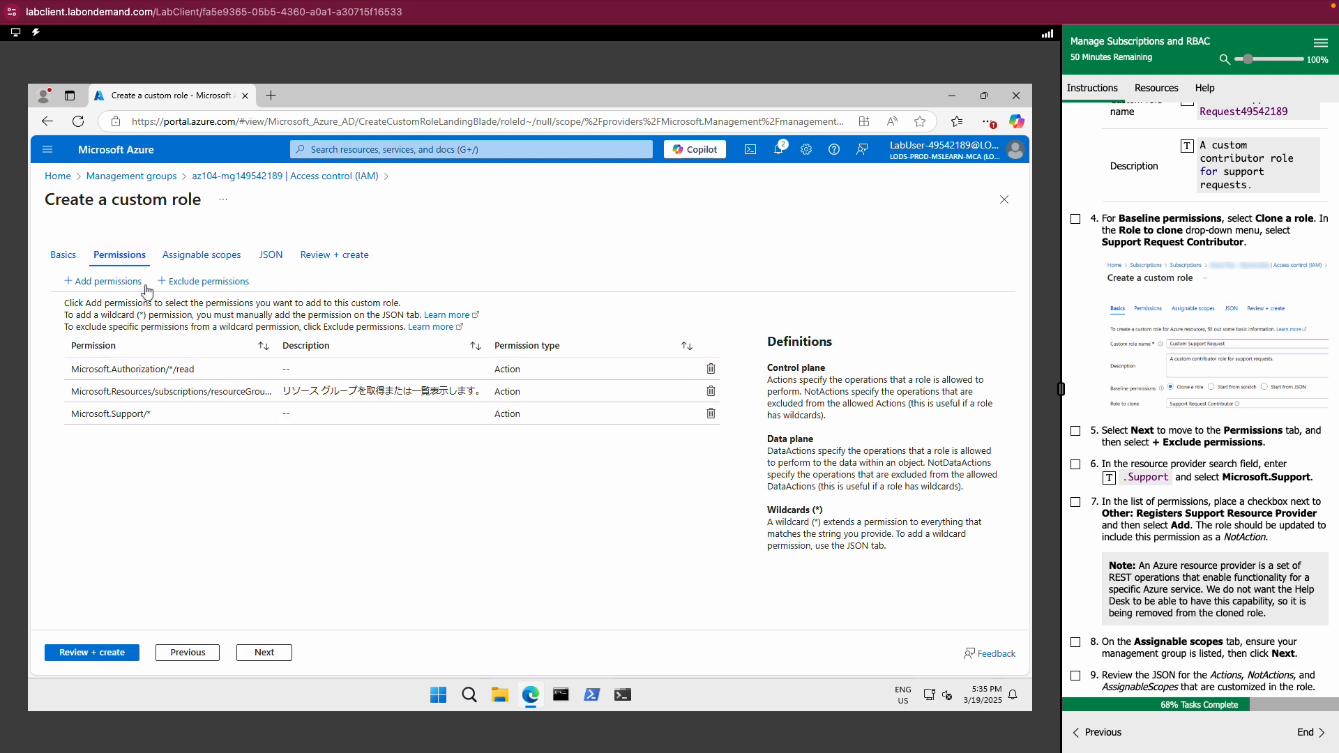
pyautogui.click(183, 286)
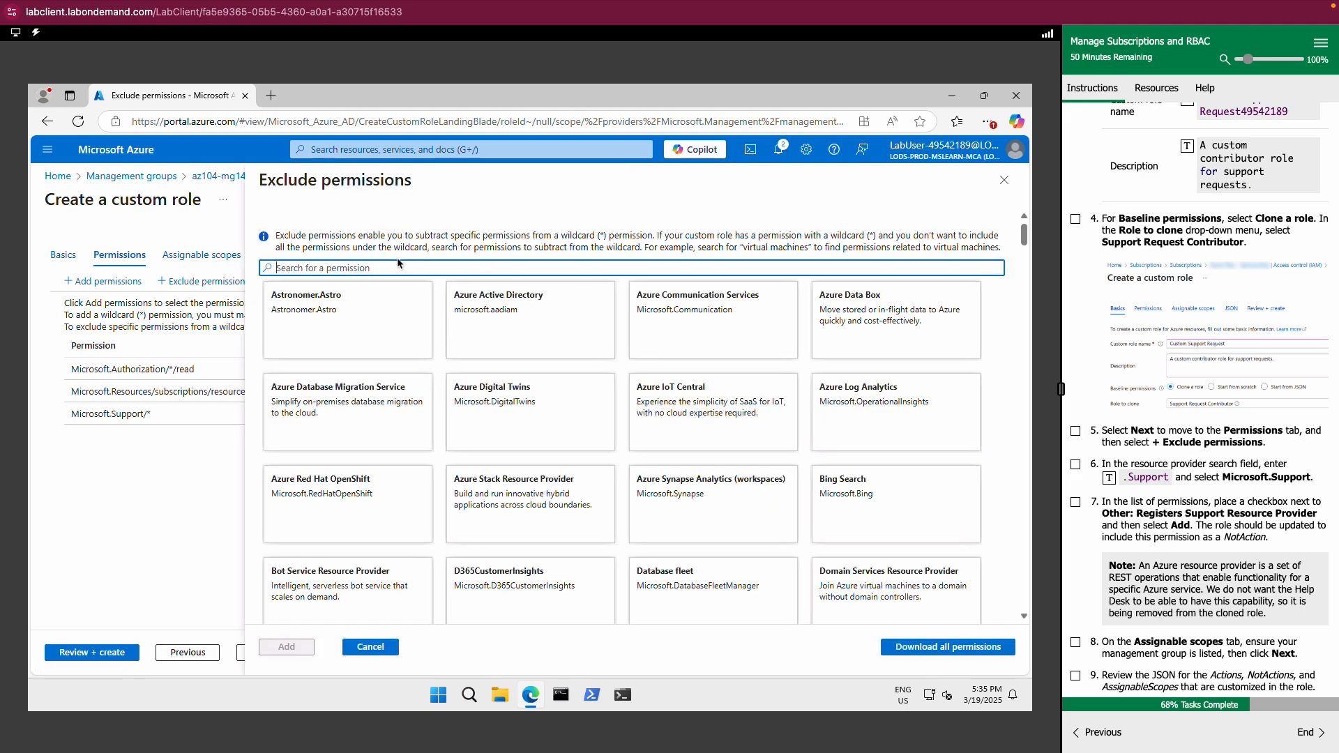
pyautogui.click(1109, 479)
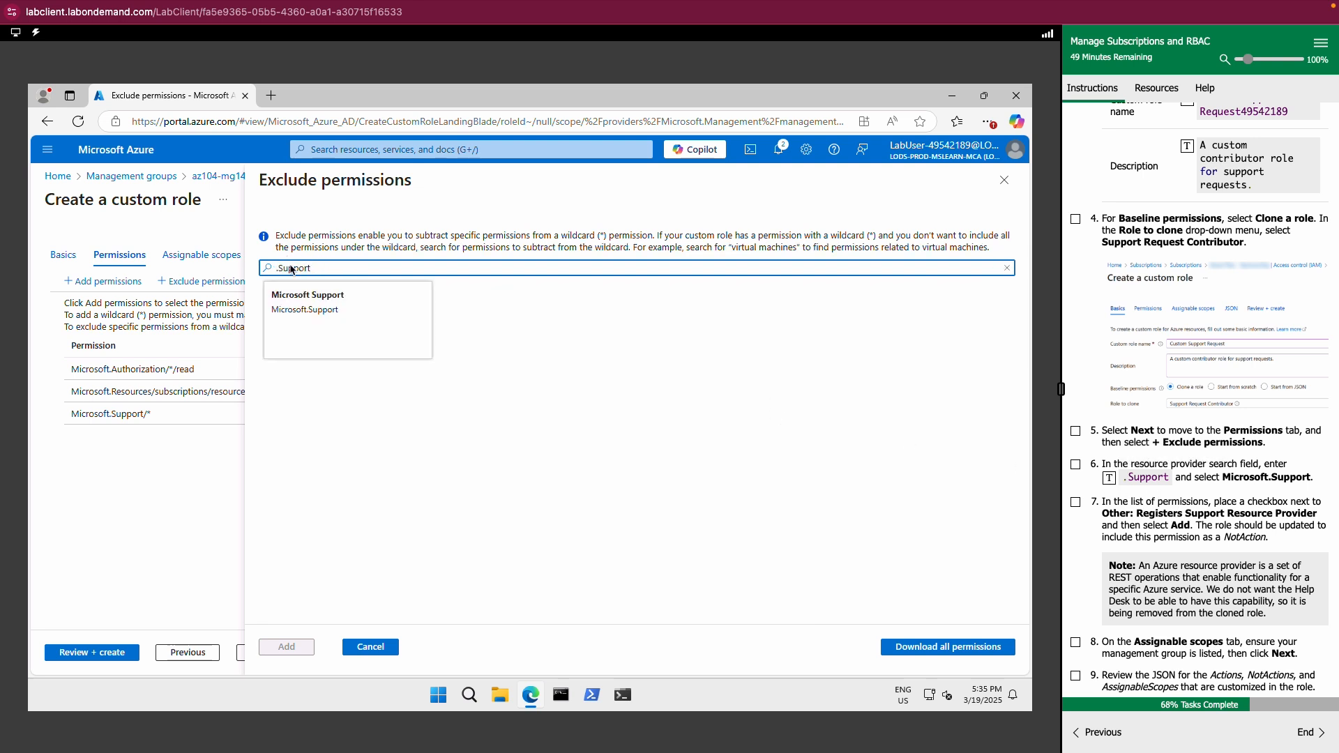
pyautogui.click(309, 323)
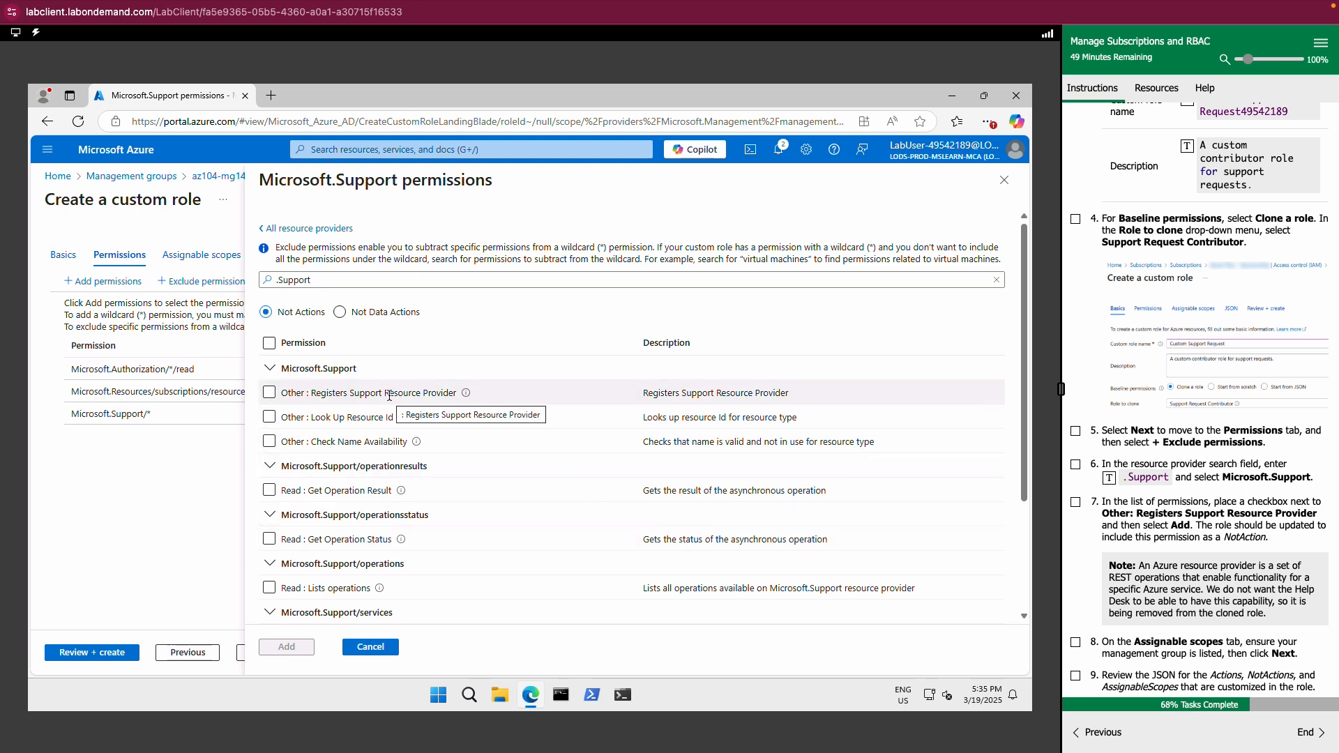
pyautogui.click(269, 392)
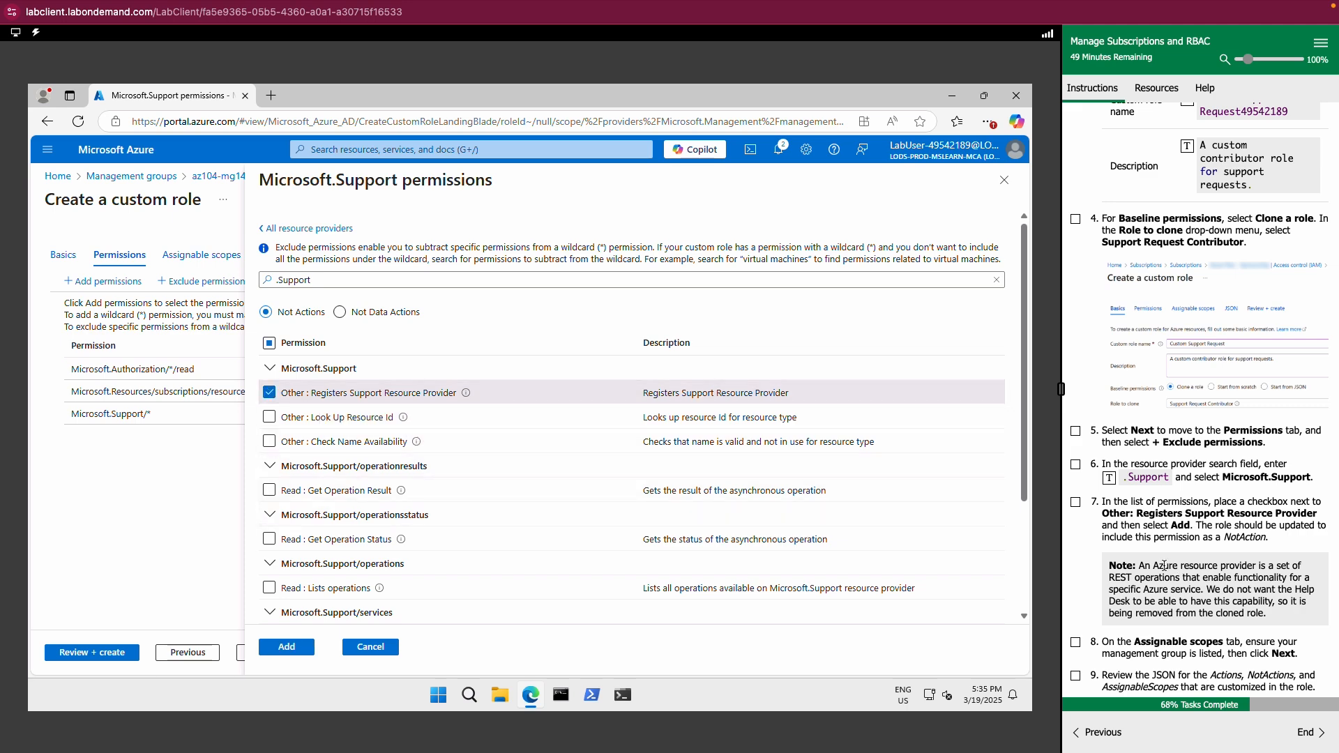
pyautogui.click(279, 647)
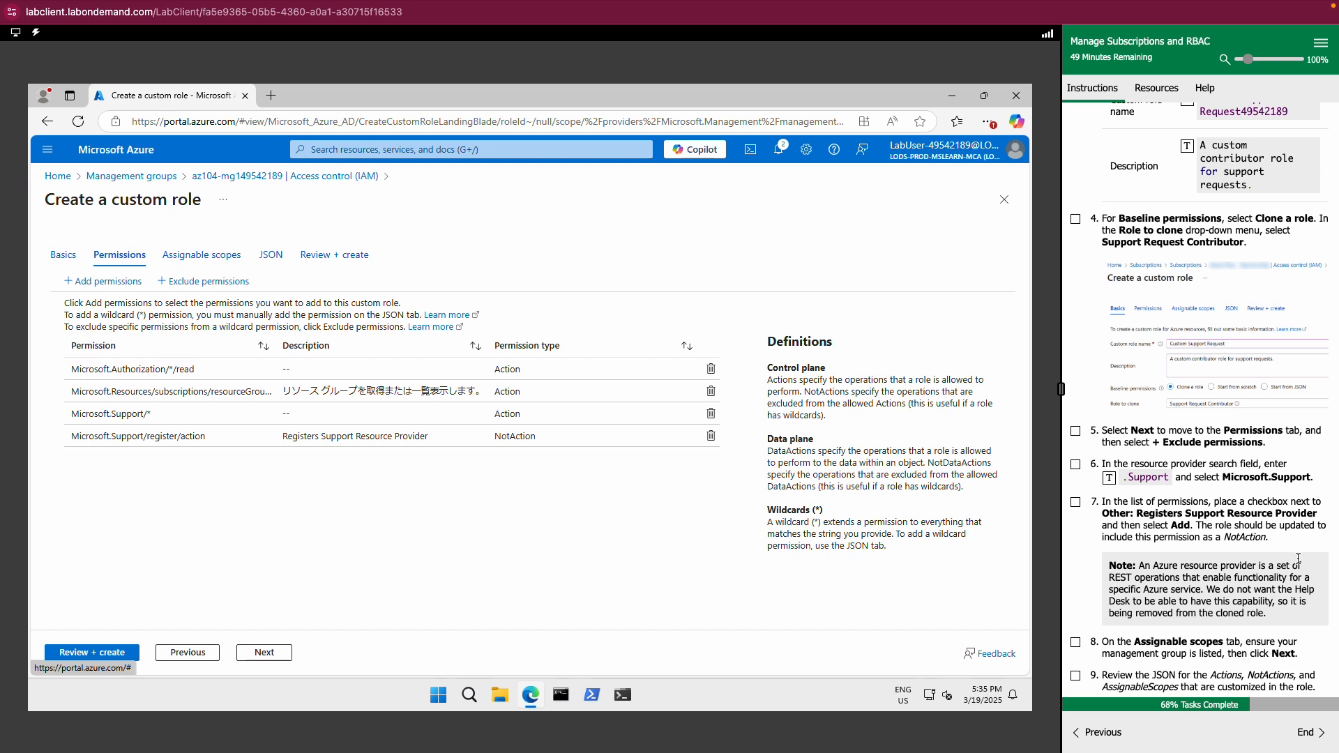
# - Check the custom role's assignable scopes, then review and create the role and acknowledge its creation
pyautogui.scroll(-2, 1294, 560)
pyautogui.scroll(-3, 1294, 560)
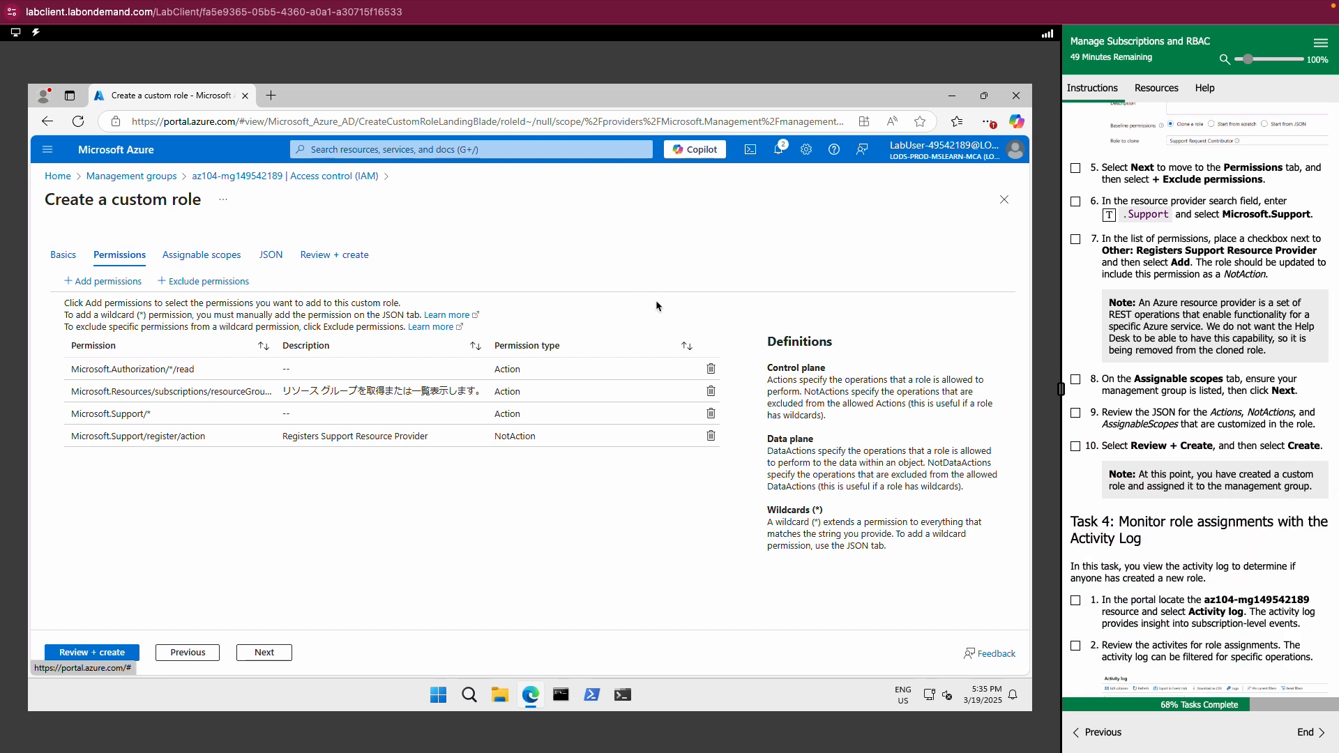
pyautogui.click(202, 256)
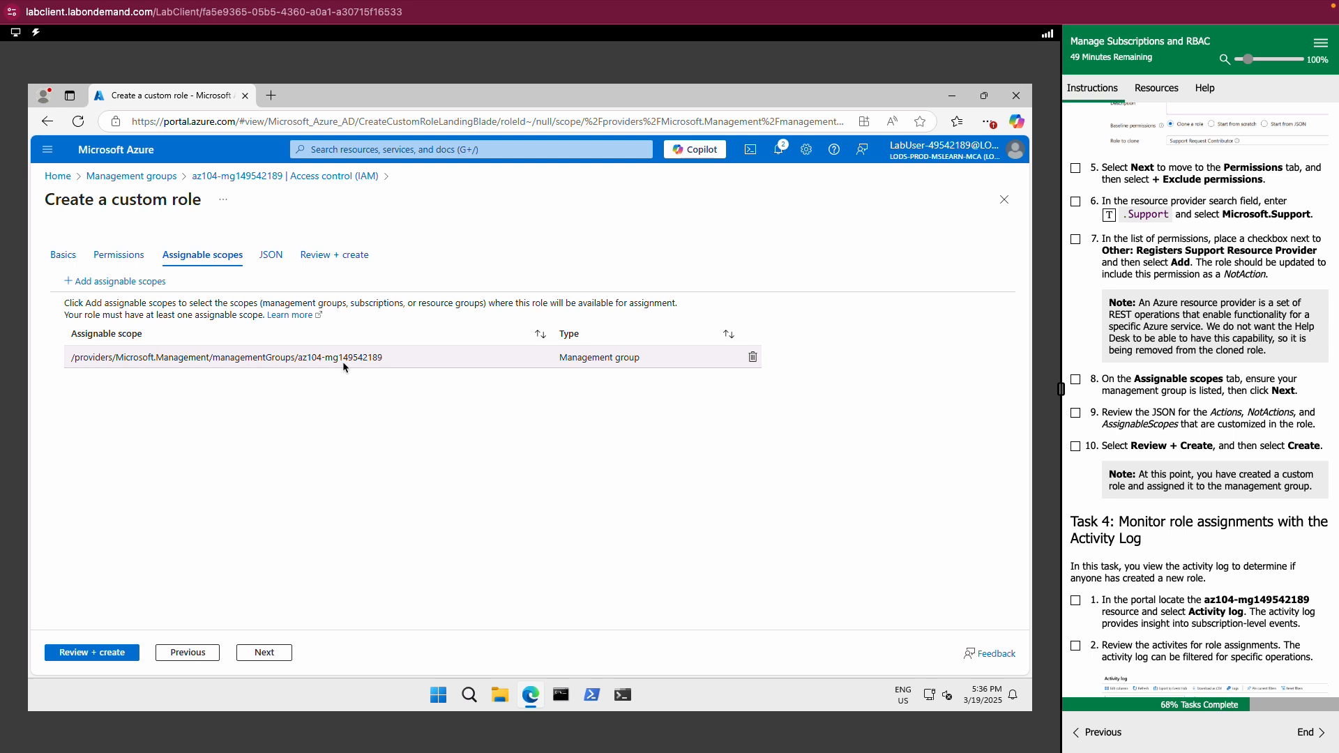
pyautogui.click(260, 656)
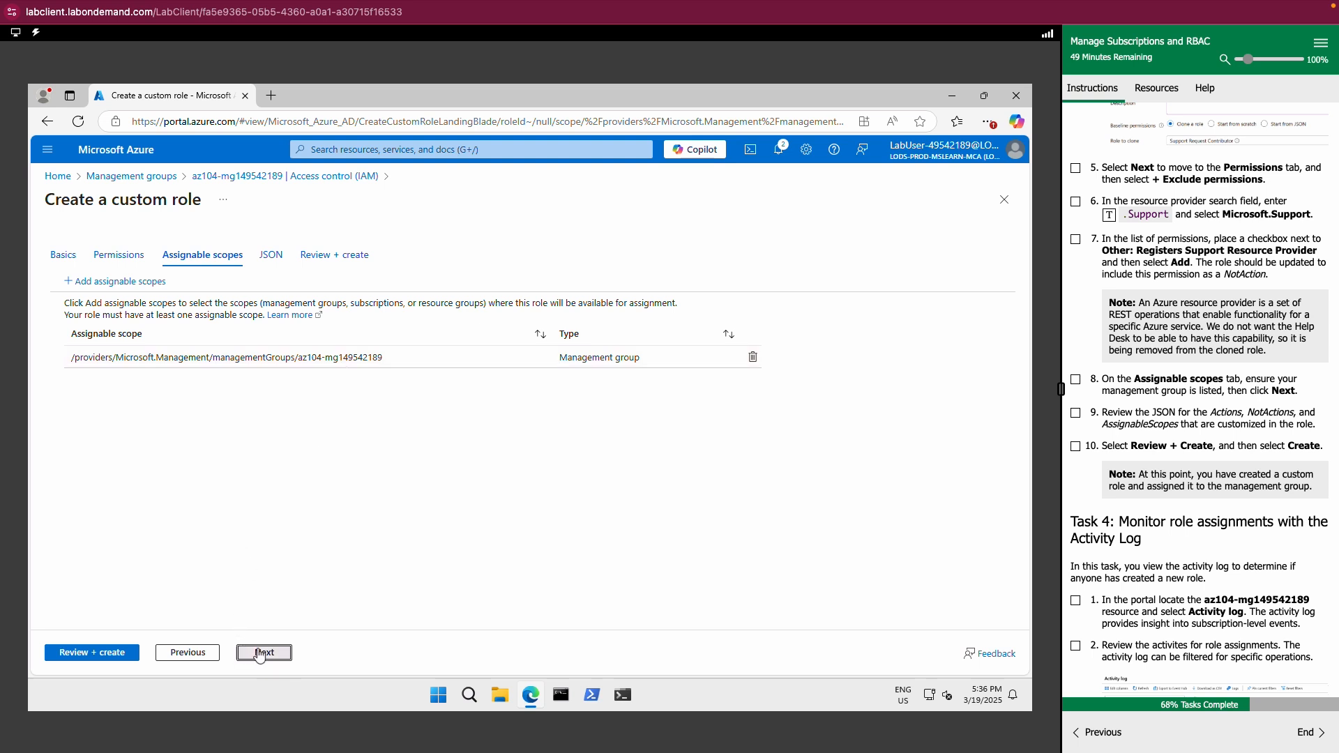
pyautogui.click(81, 656)
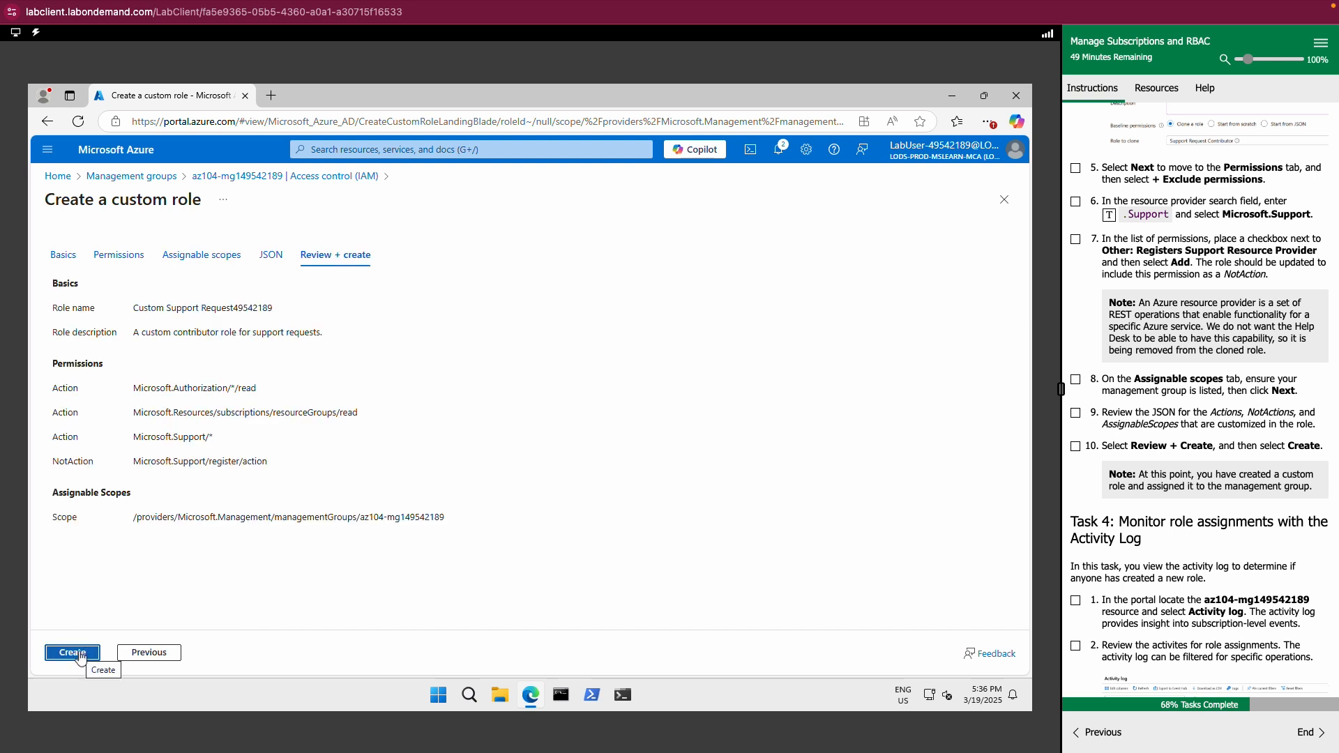
pyautogui.click(81, 655)
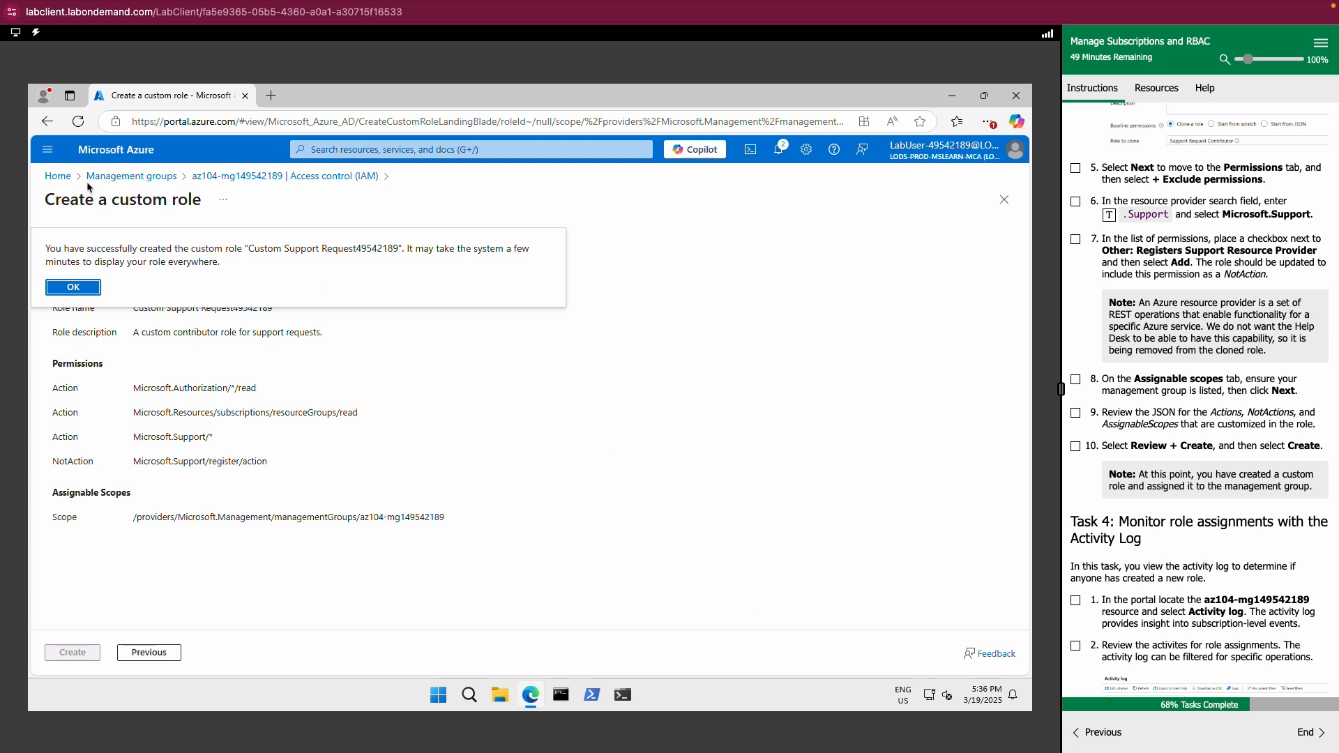
pyautogui.click(88, 288)
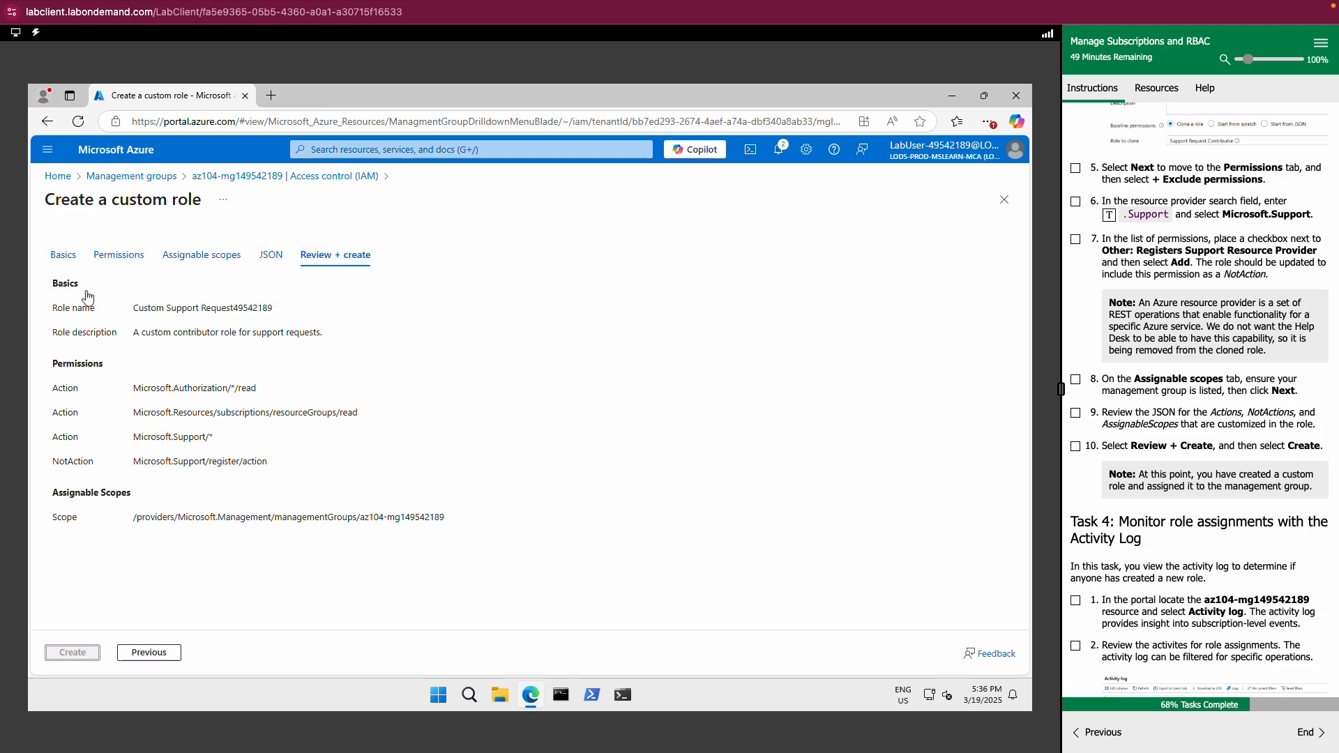
# - Open the activity log of the az104-mg149542189 management group and expand the Write Role eligibility schedule request and Create or Update operations
pyautogui.scroll(-3, 1124, 558)
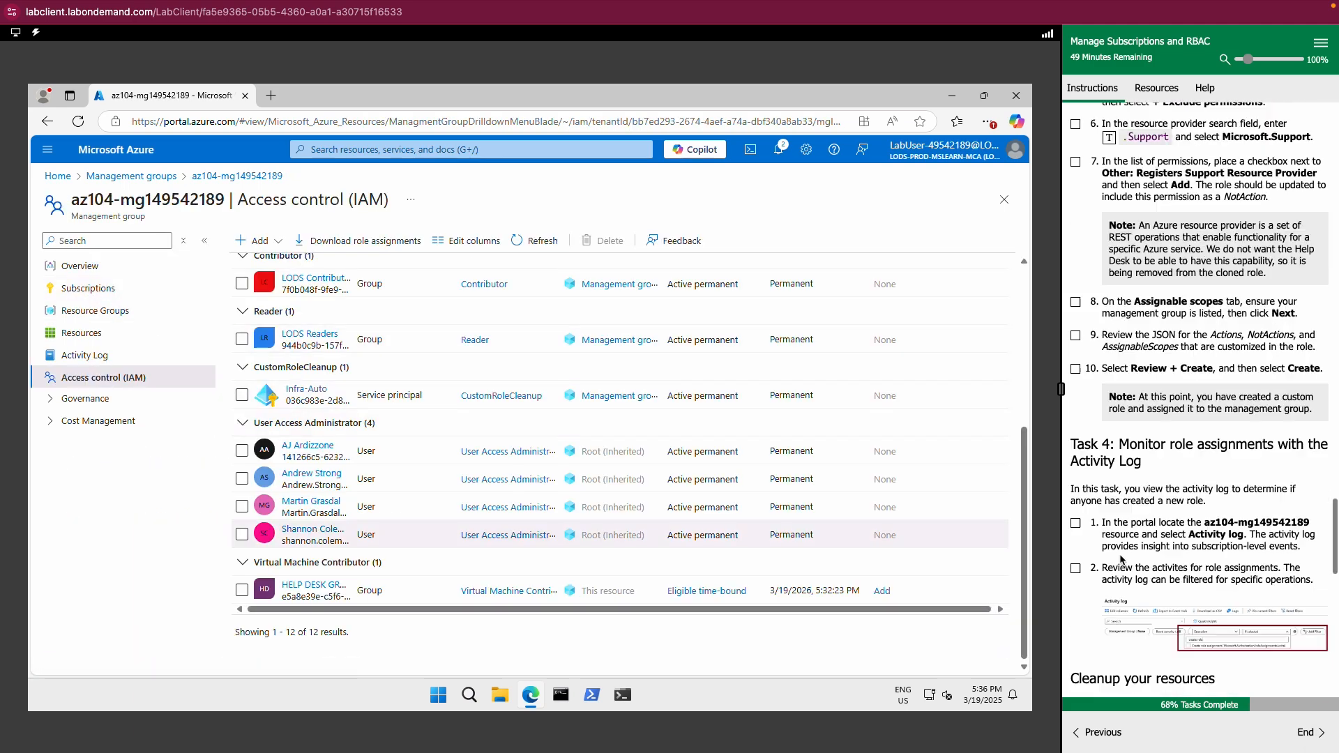
pyautogui.scroll(-1, 1118, 534)
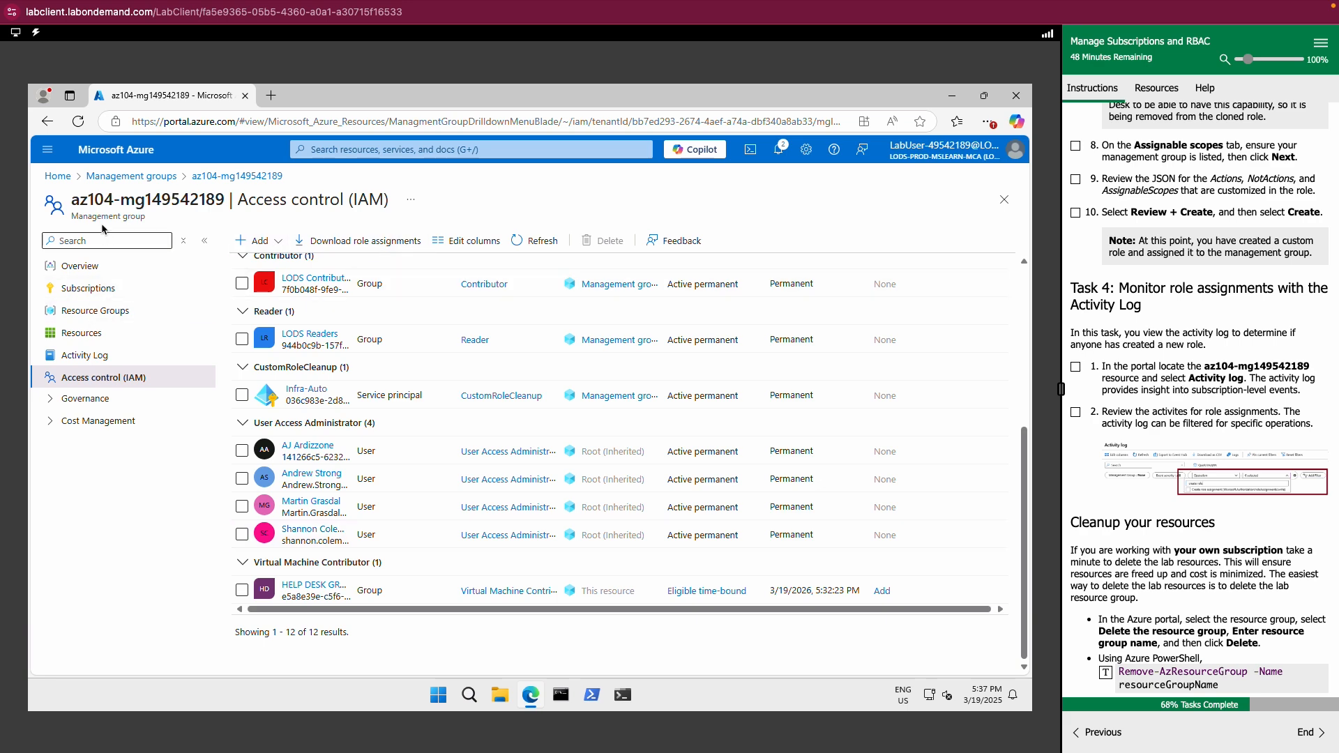
pyautogui.click(105, 178)
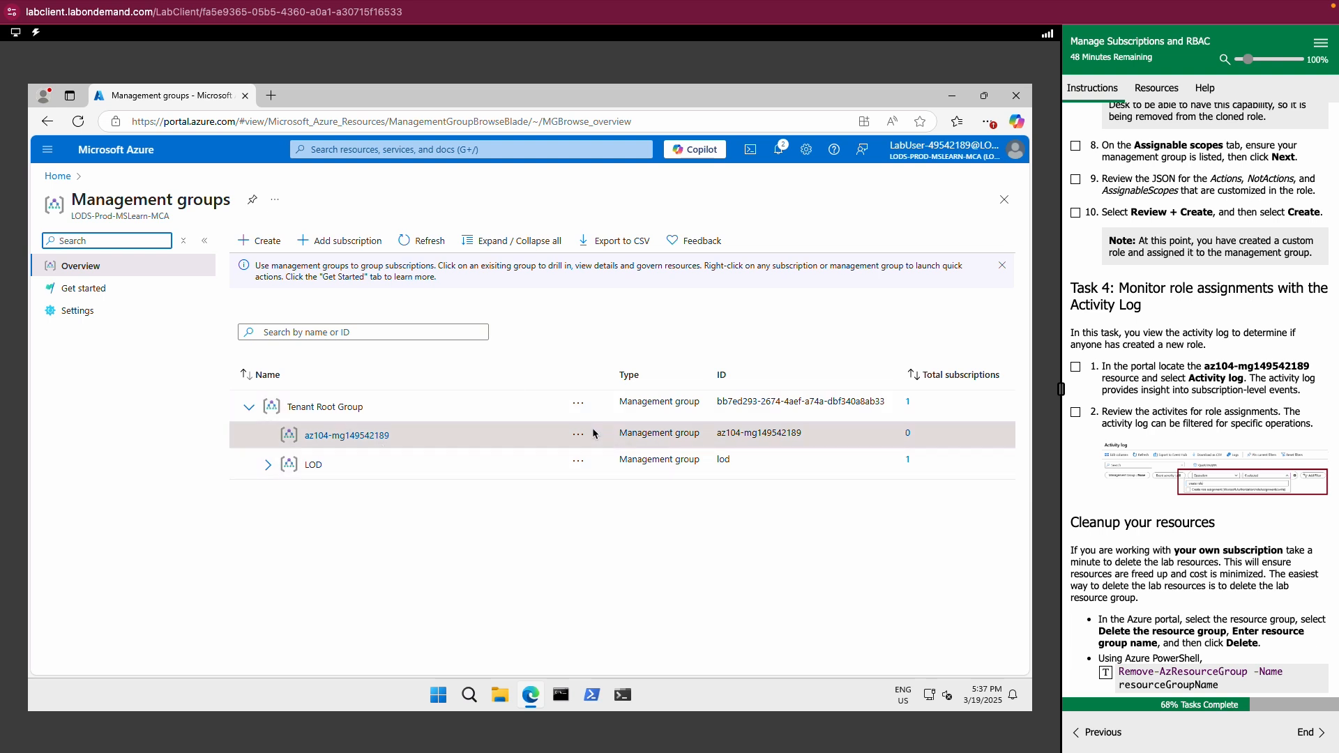
pyautogui.click(364, 434)
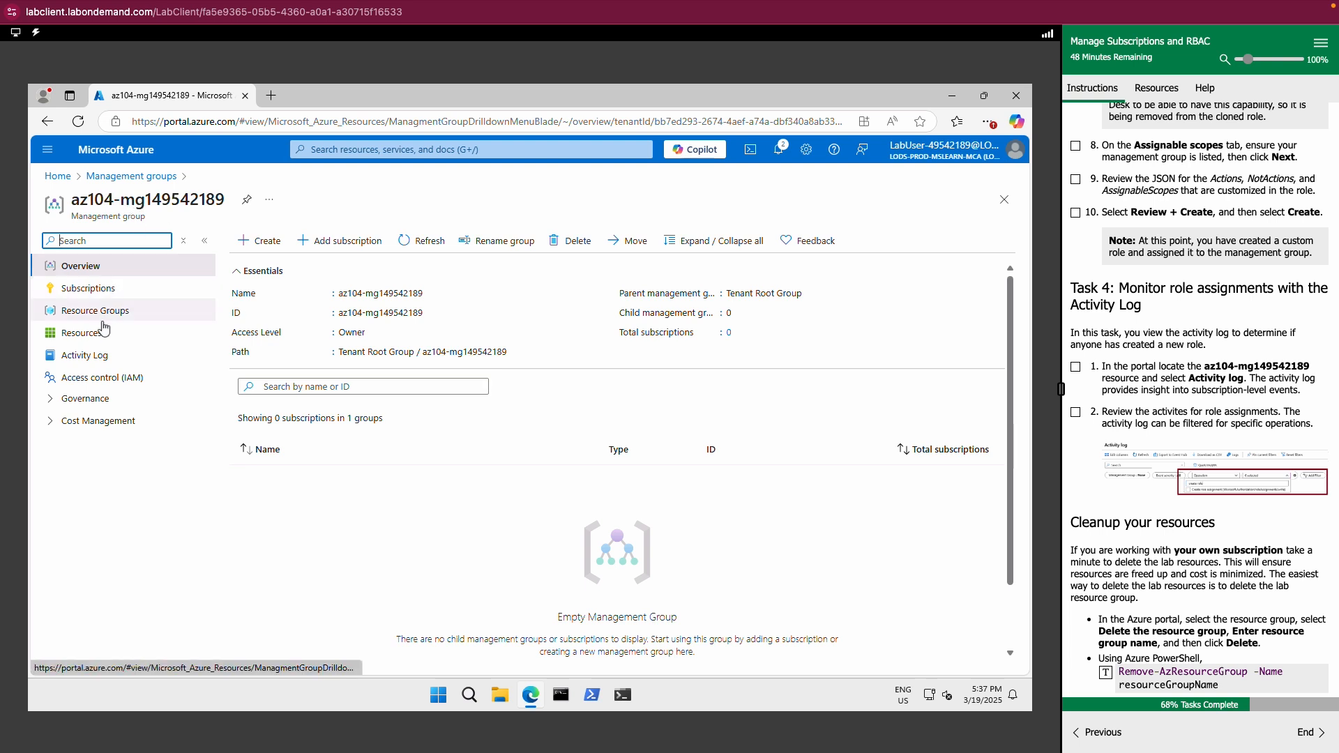
pyautogui.click(96, 362)
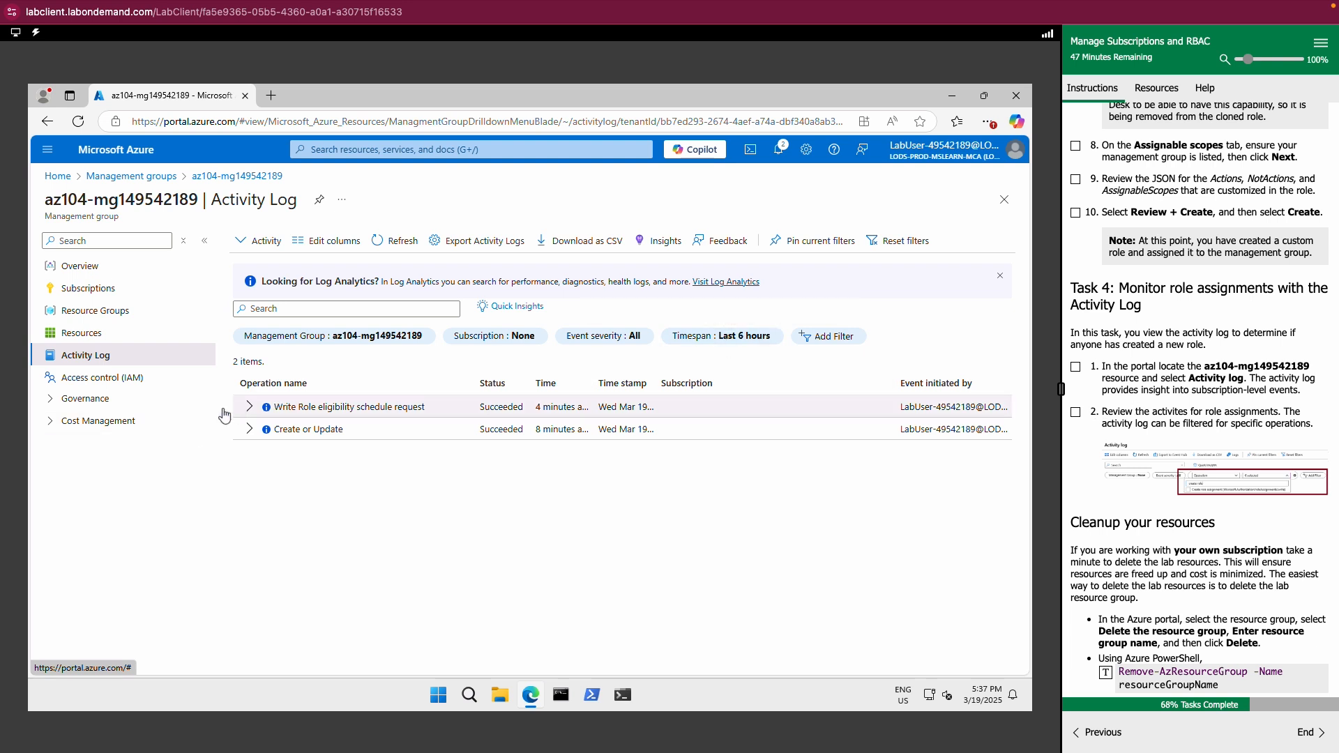
pyautogui.click(252, 407)
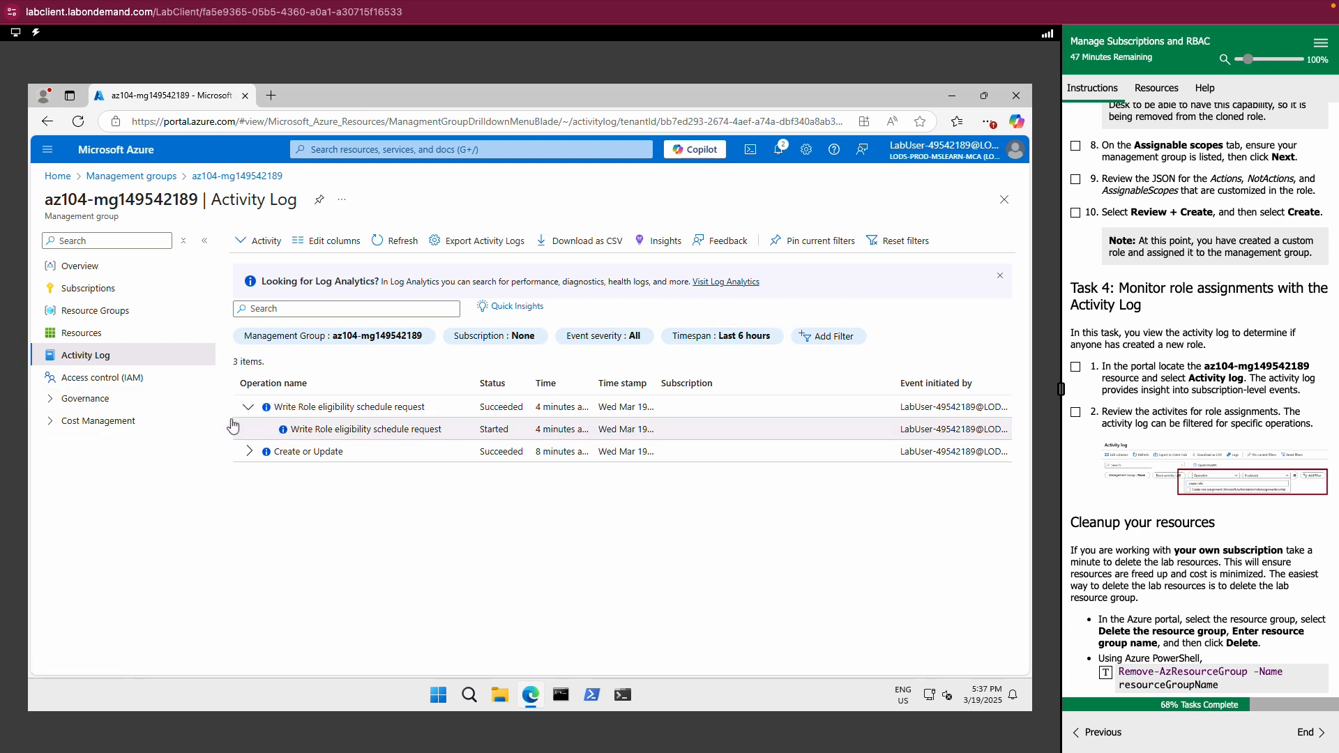
pyautogui.click(250, 452)
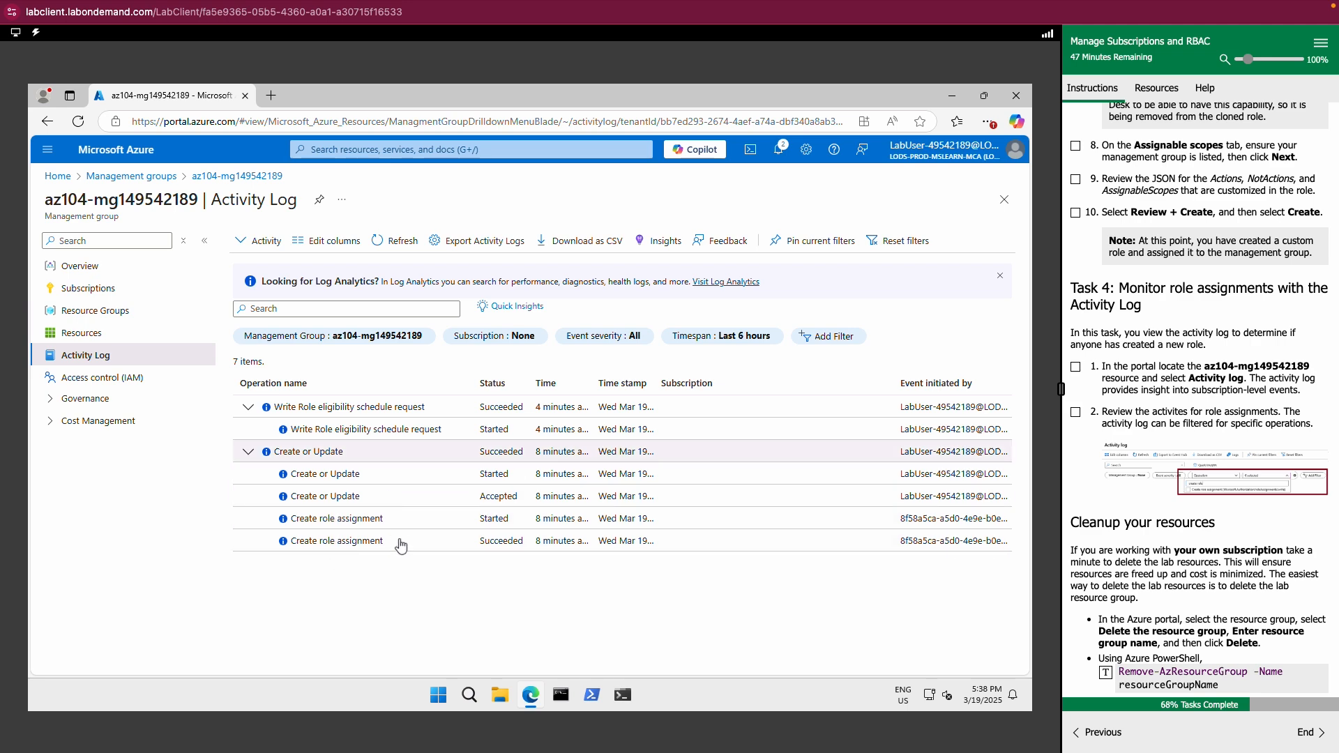
# - Mark items 4 through 10 of Task 3 as complete in the lab instructions
pyautogui.scroll(-3, 1270, 563)
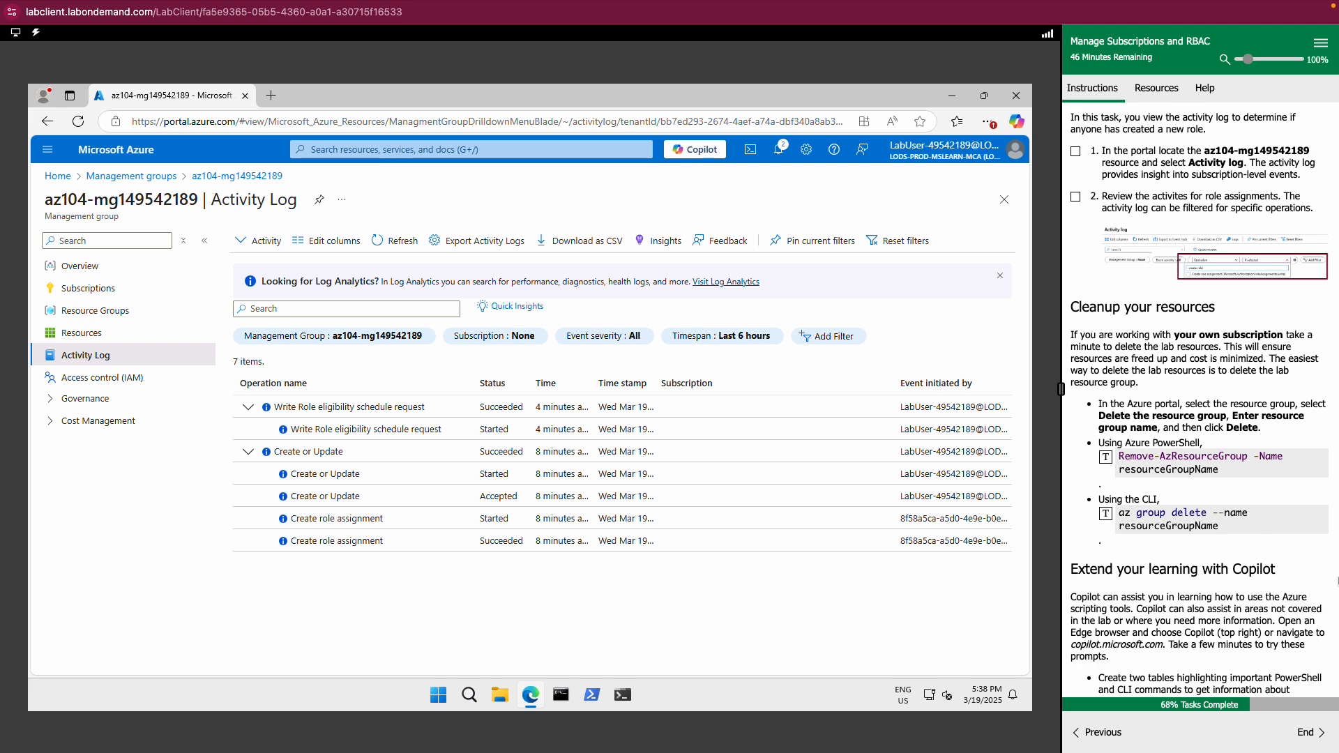
pyautogui.scroll(-5, 1107, 301)
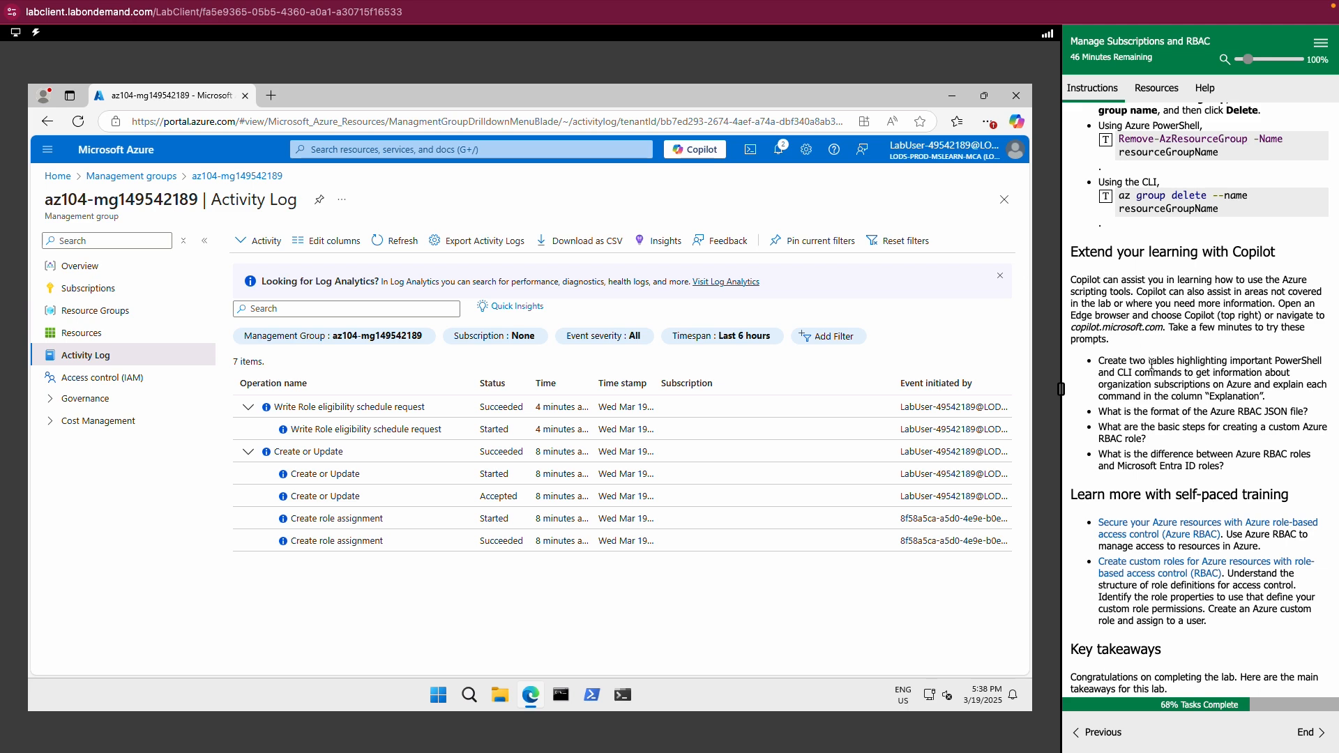
pyautogui.scroll(10, 1156, 361)
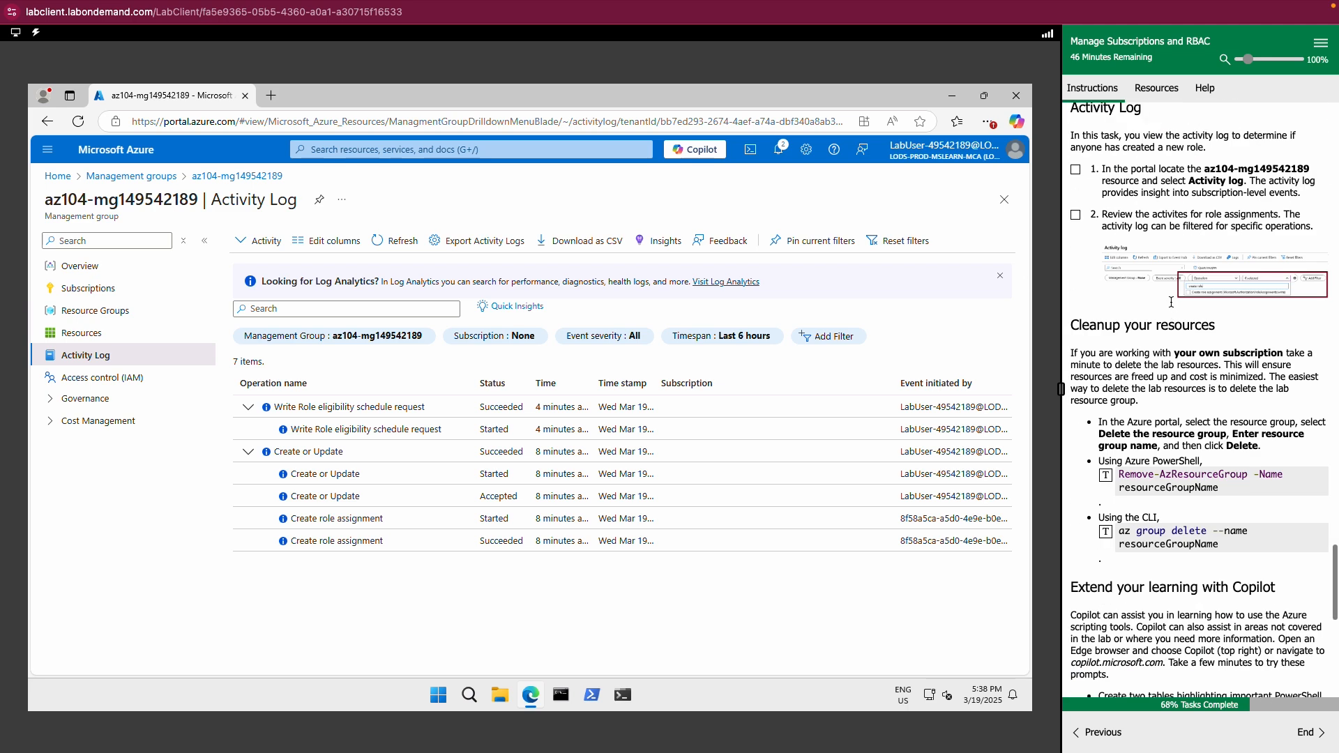
pyautogui.scroll(12, 1117, 318)
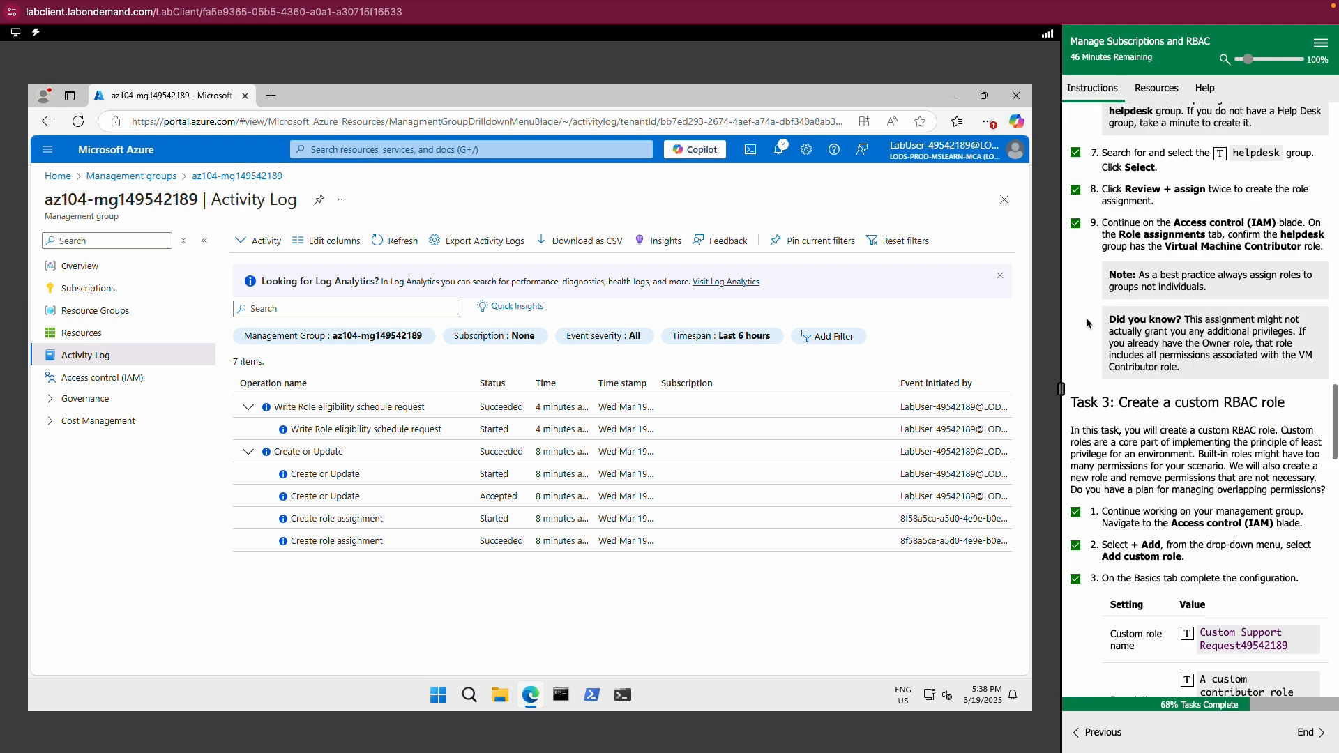
pyautogui.scroll(-7, 1095, 326)
pyautogui.scroll(-3, 1095, 327)
pyautogui.click(1076, 180)
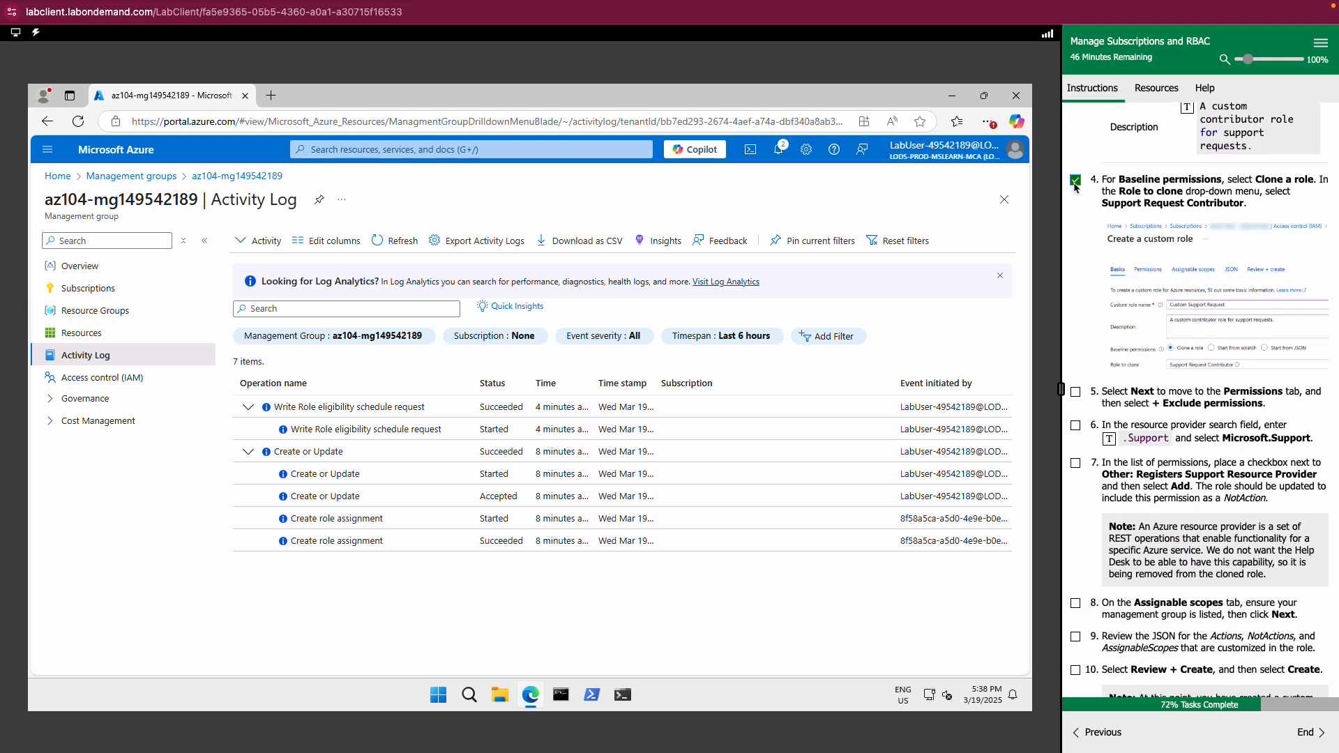
pyautogui.click(1075, 392)
pyautogui.click(1076, 425)
pyautogui.click(1076, 463)
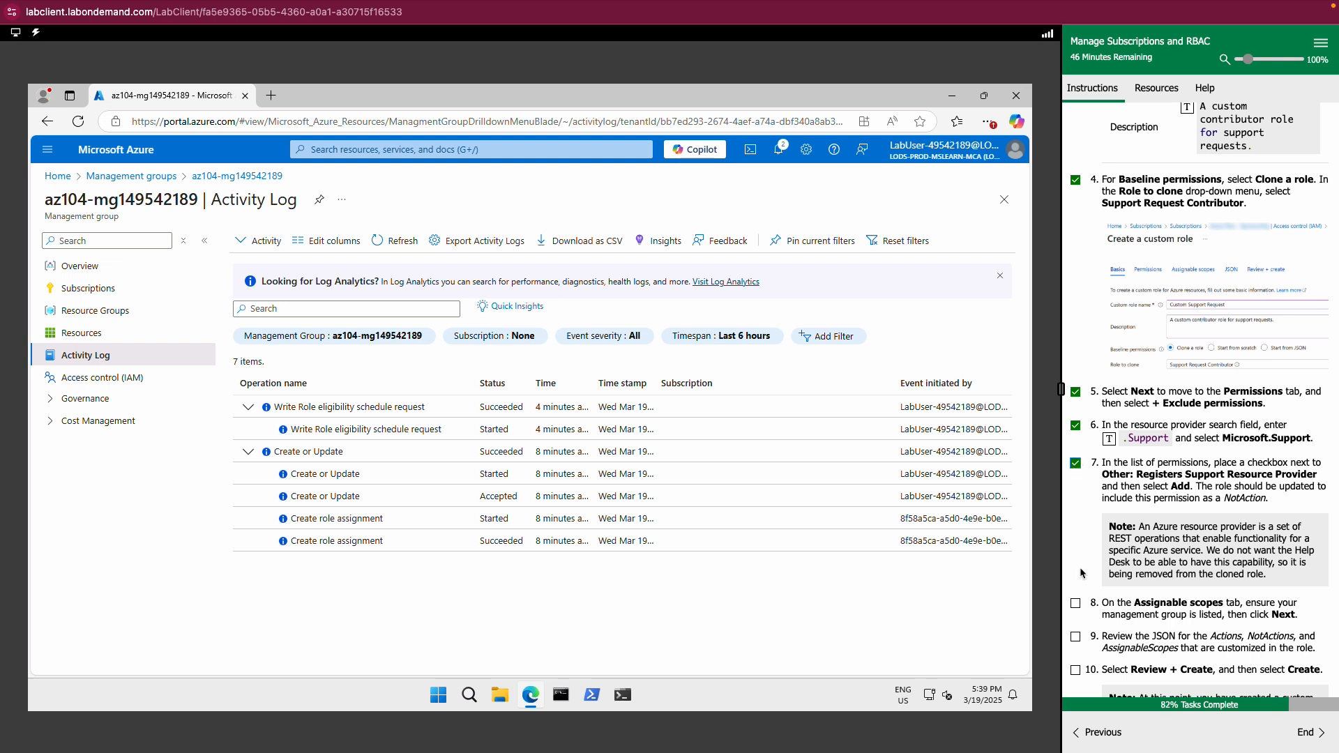
pyautogui.click(1076, 603)
pyautogui.click(1076, 637)
pyautogui.click(1076, 670)
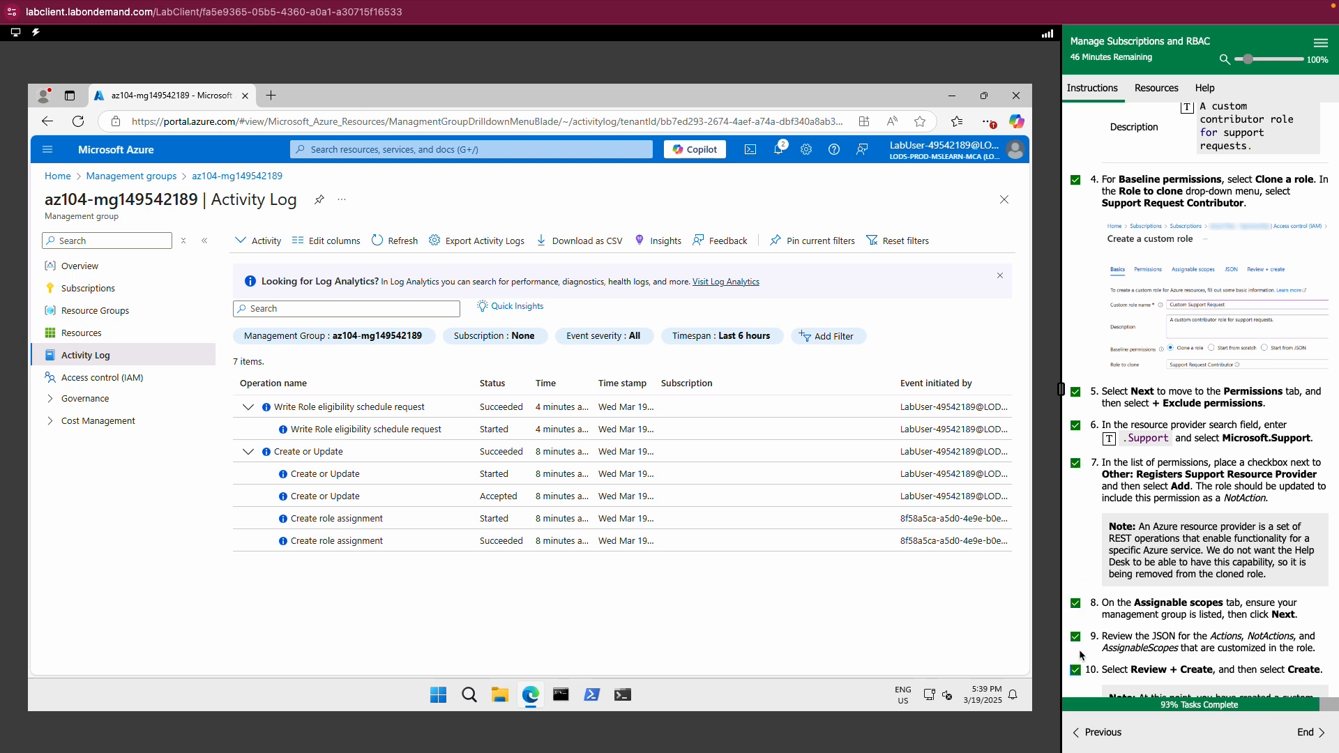
# - Mark items 1 and 2 of Task 4 as complete in the lab instructions
pyautogui.scroll(-2, 1081, 656)
pyautogui.scroll(-2, 1080, 656)
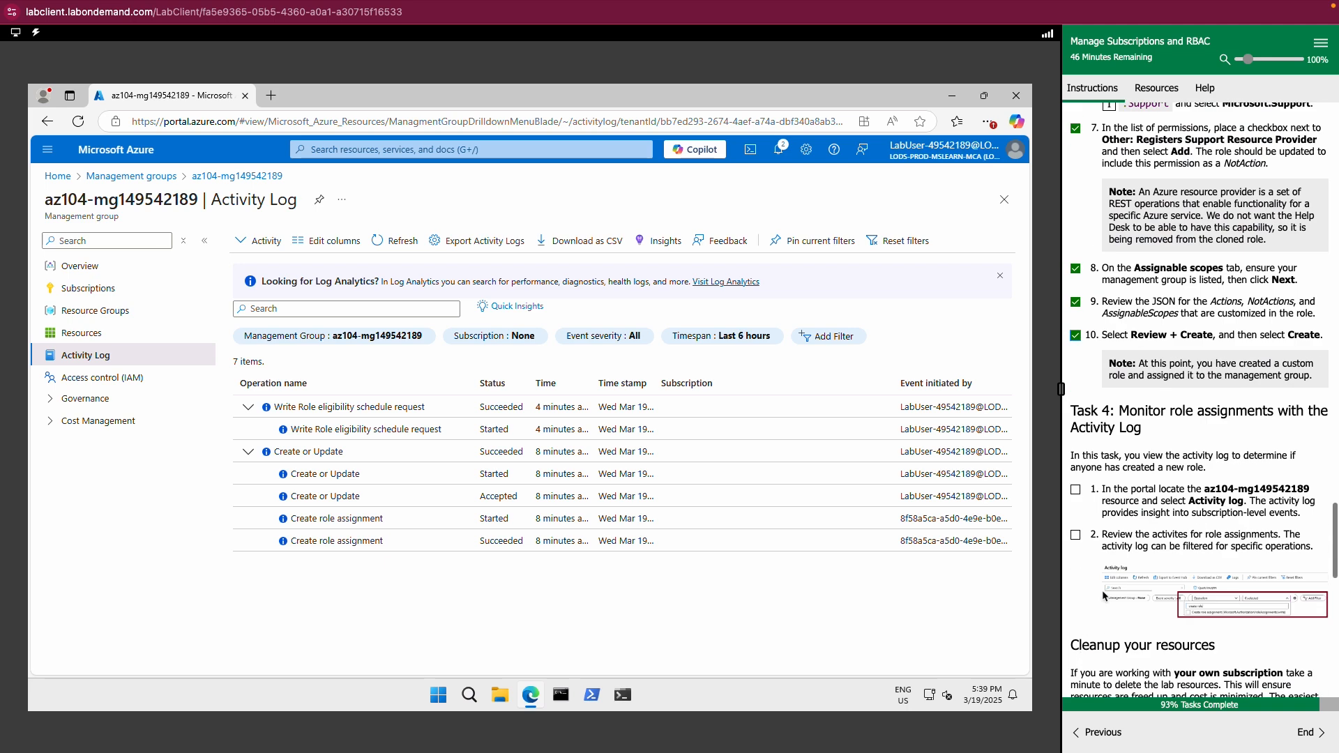
pyautogui.scroll(-1, 1078, 492)
pyautogui.click(1076, 489)
pyautogui.click(1076, 535)
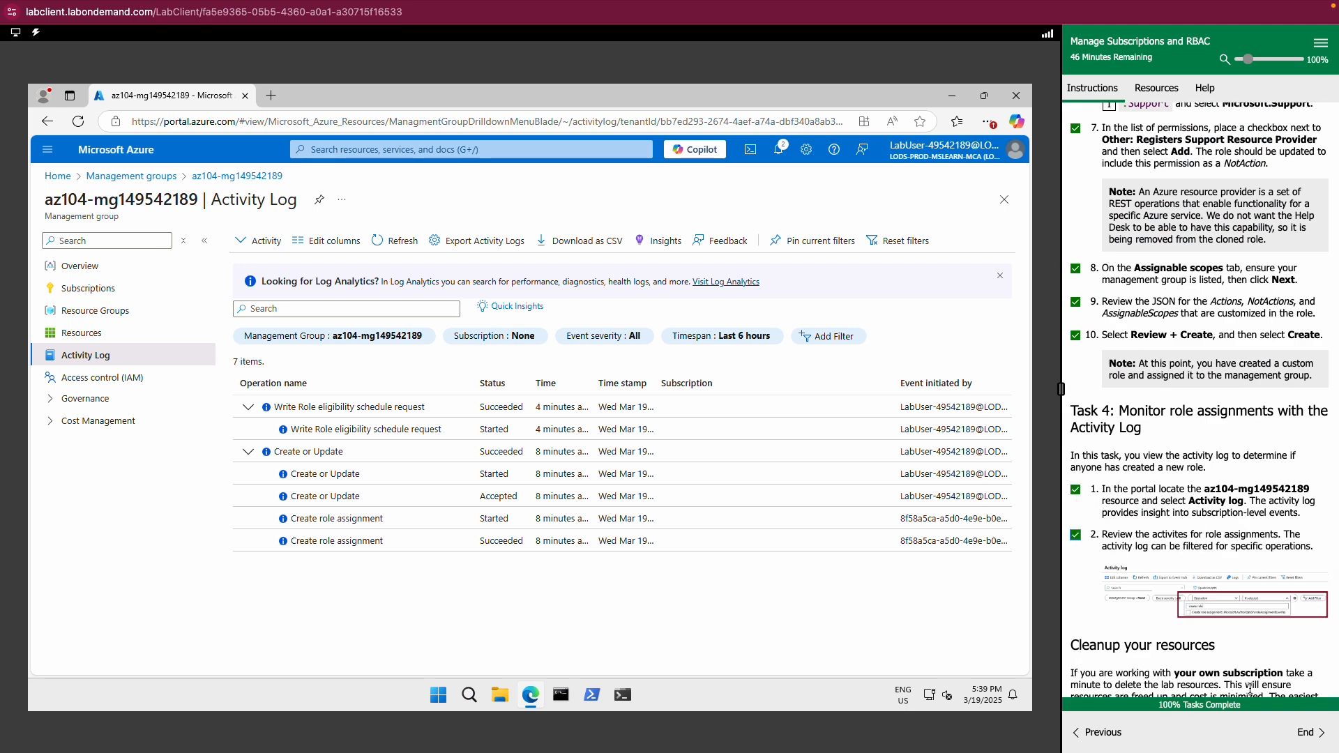
# - End the lab, submit a five-star rating for it and close the lab window
pyautogui.click(1304, 734)
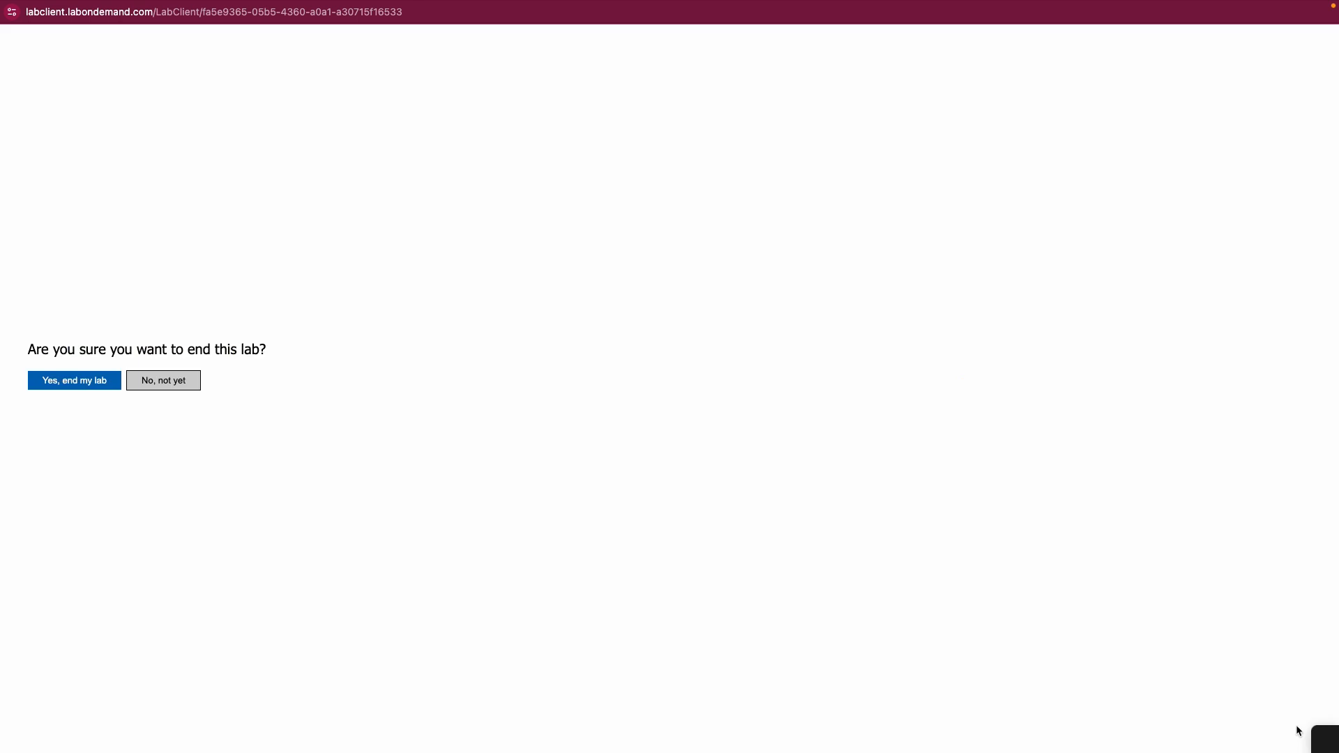
pyautogui.click(48, 381)
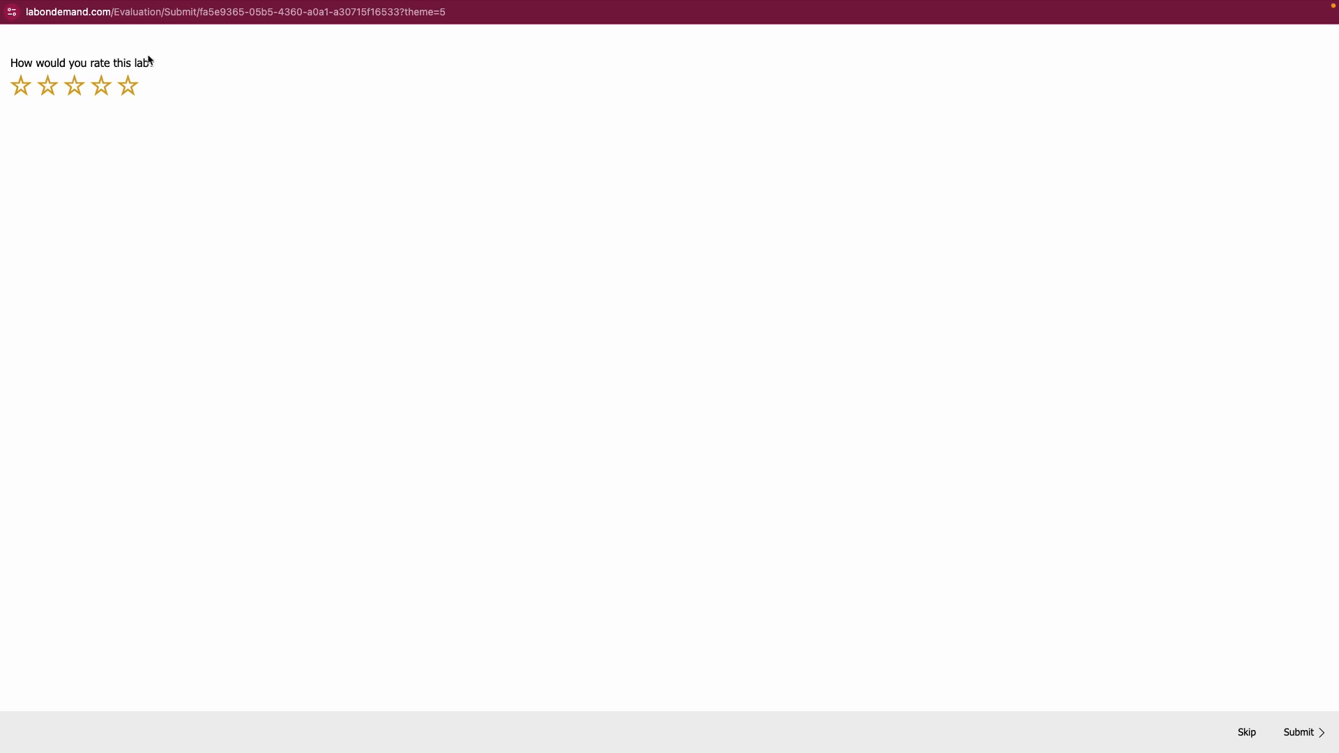
pyautogui.click(129, 89)
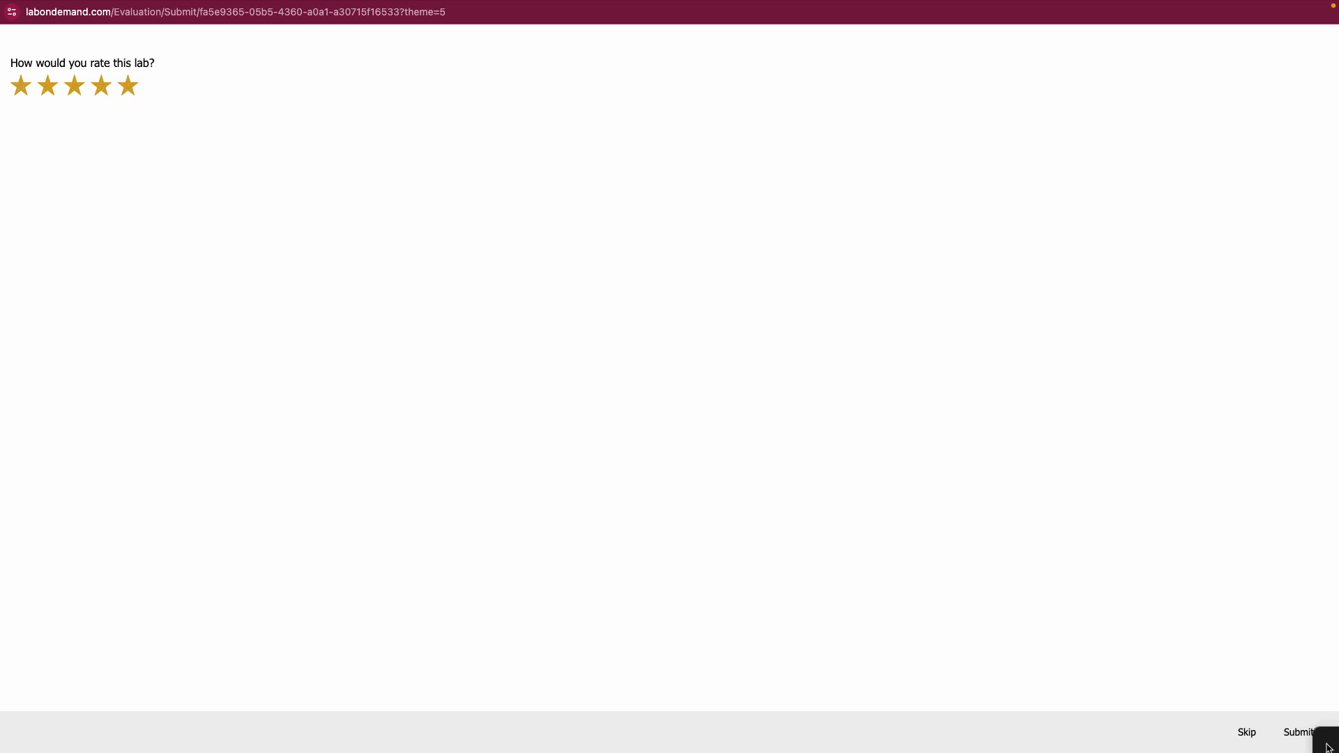
pyautogui.click(1299, 733)
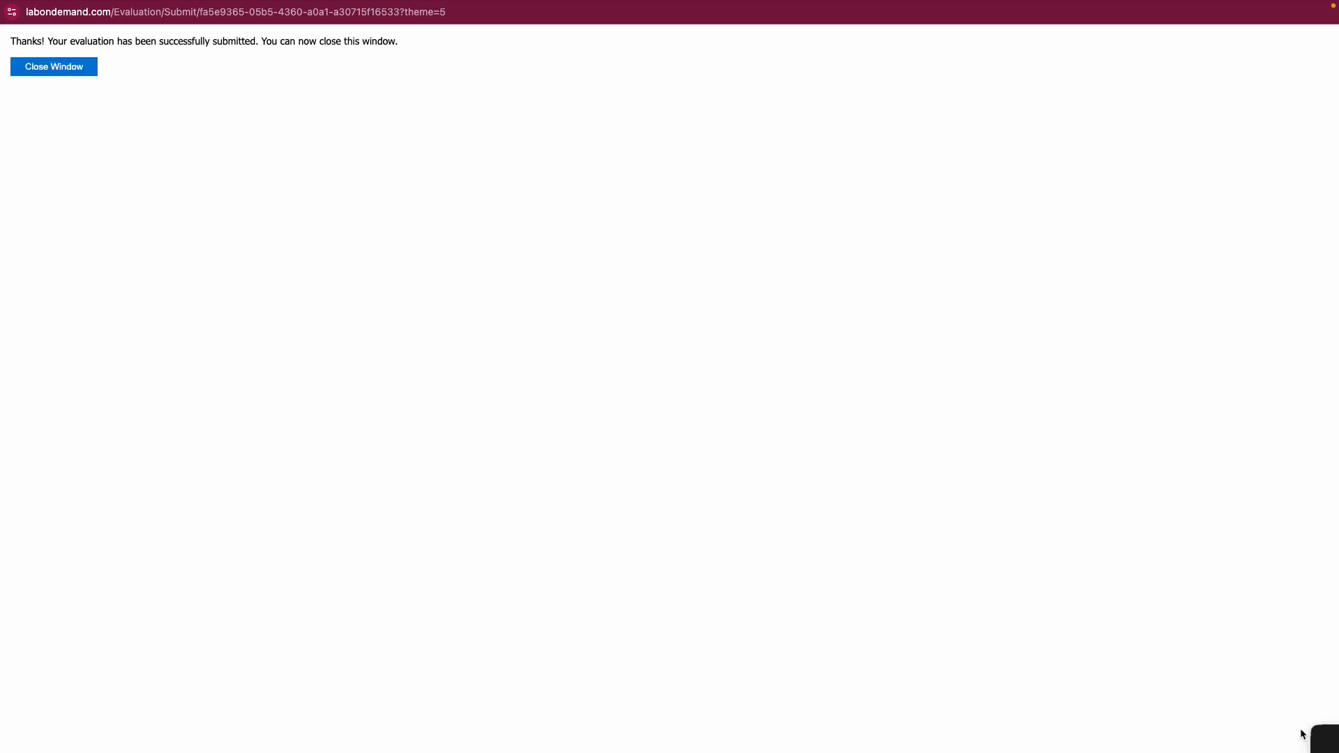
pyautogui.click(49, 72)
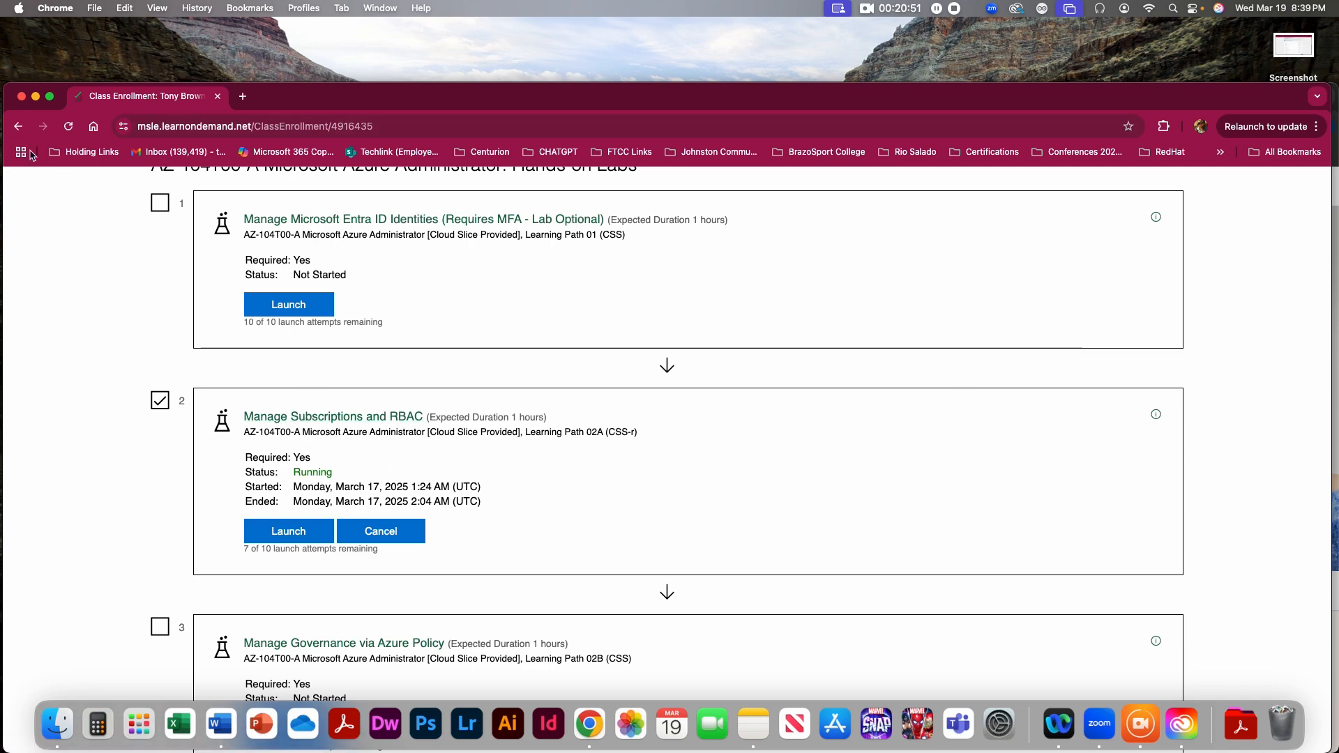
# - Reload the class enrollment page to refresh the status of the Manage Subscriptions and RBAC lab
pyautogui.click(67, 128)
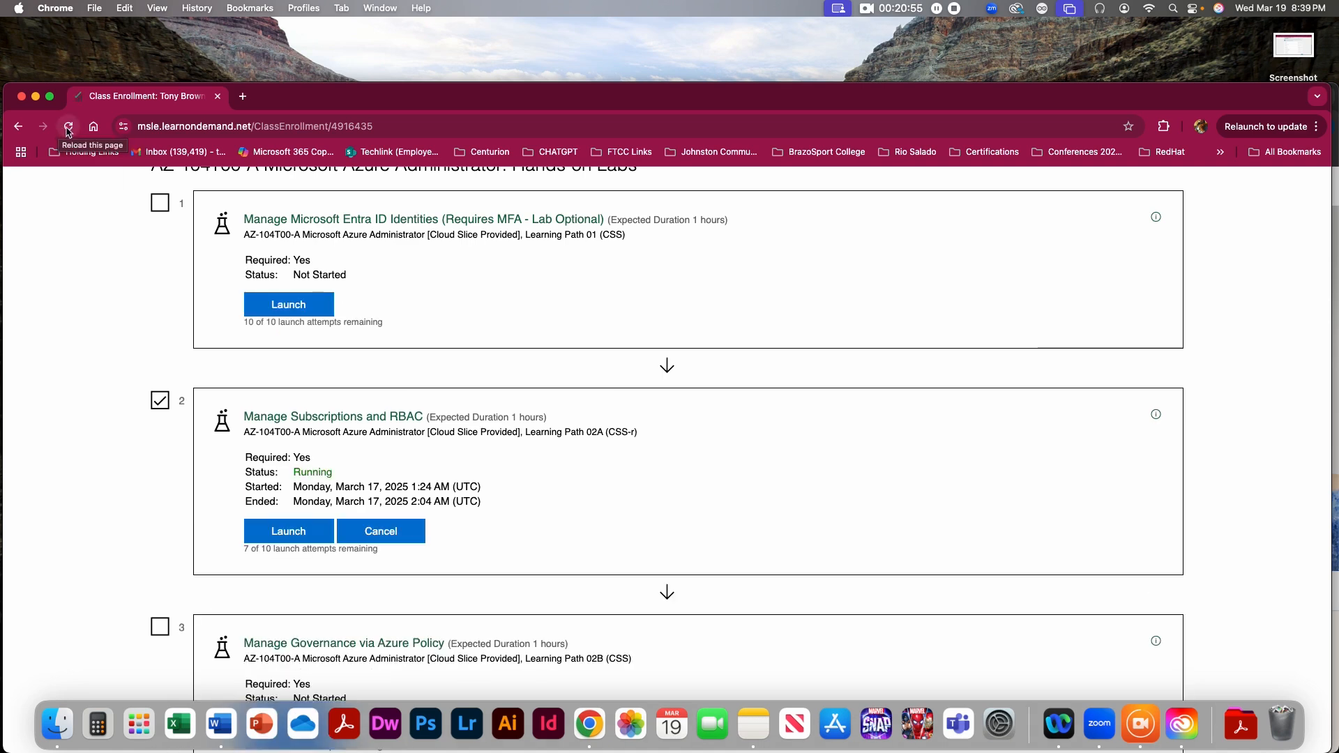
pyautogui.click(68, 130)
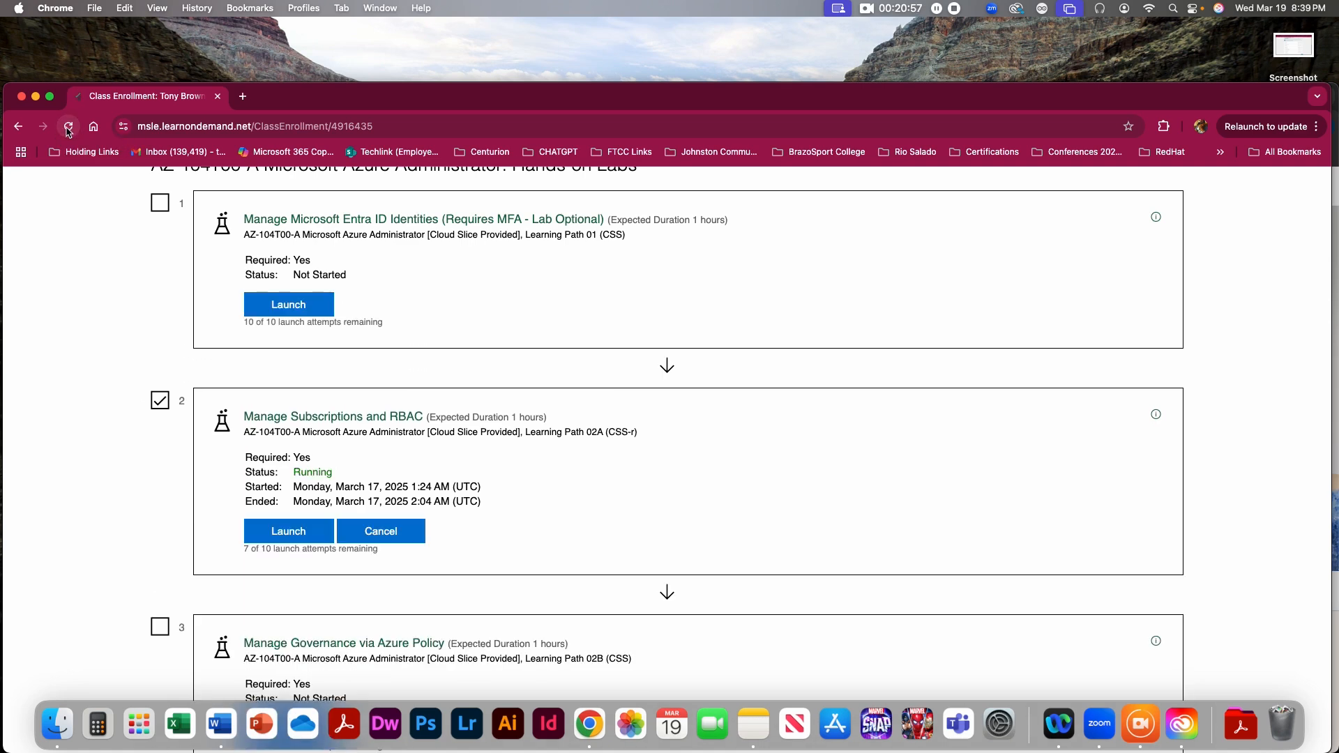